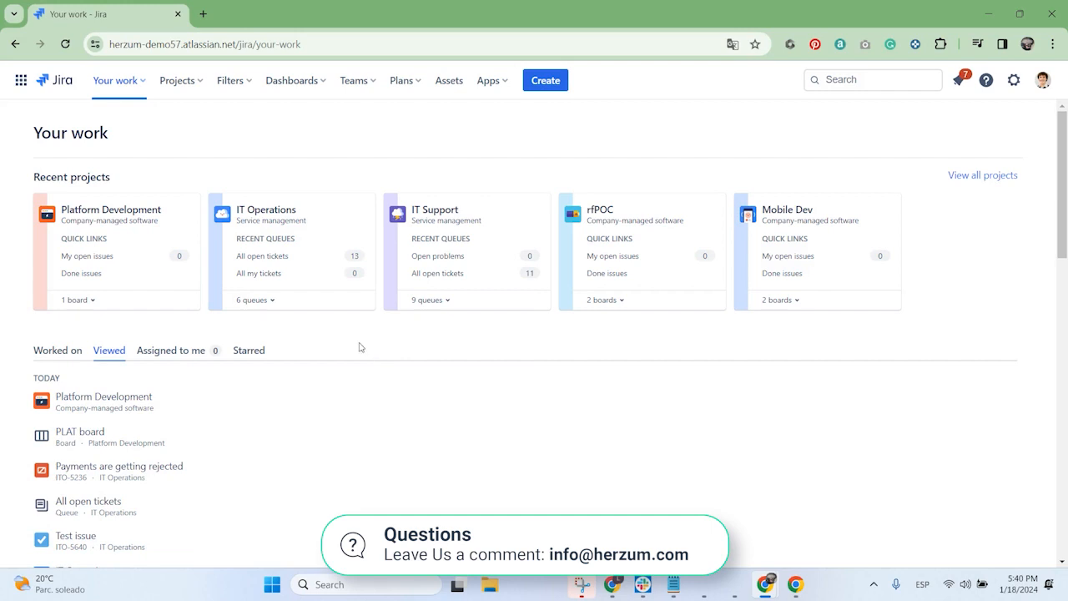
Step: Open the Platform Development project's feature settings and start configuring its Pages feature
{"action": "left_click", "coordinate": [125, 219]}
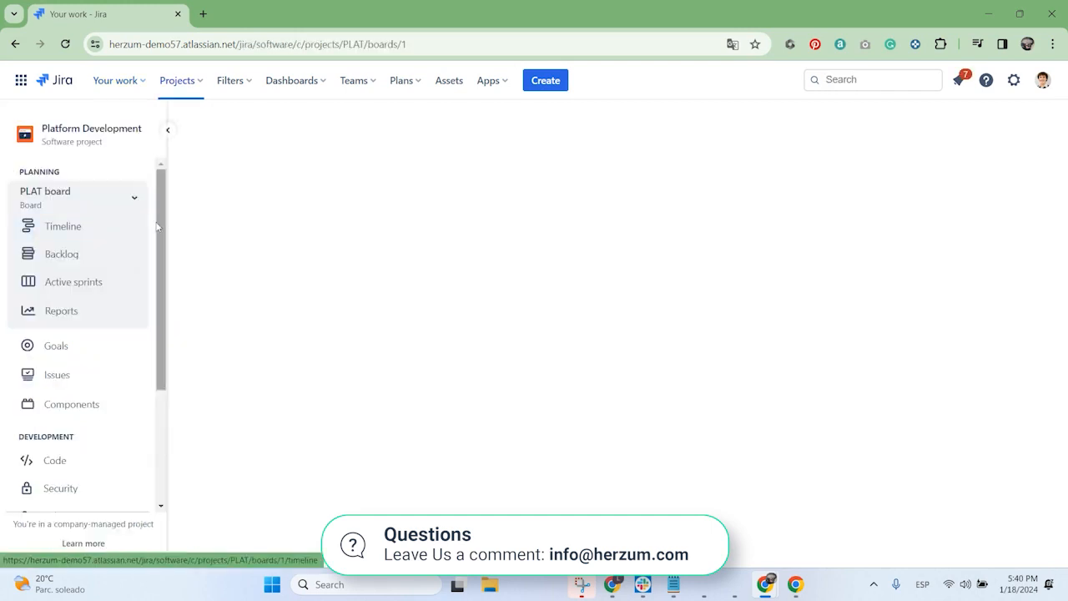
{"action": "scroll", "coordinate": [111, 304], "scroll_direction": "down", "scroll_amount": 3}
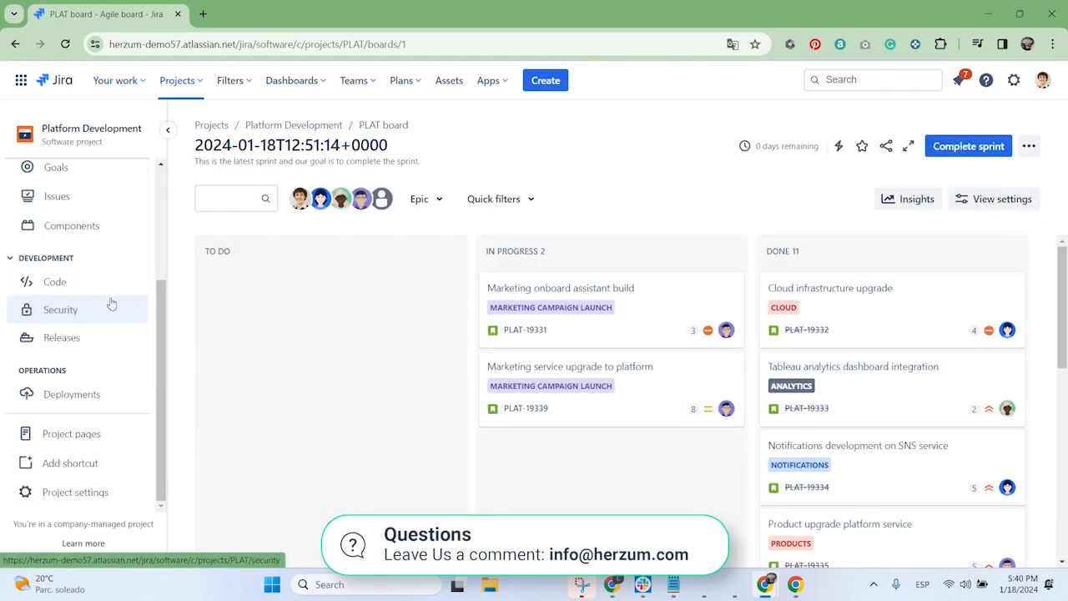
{"action": "left_click", "coordinate": [133, 492]}
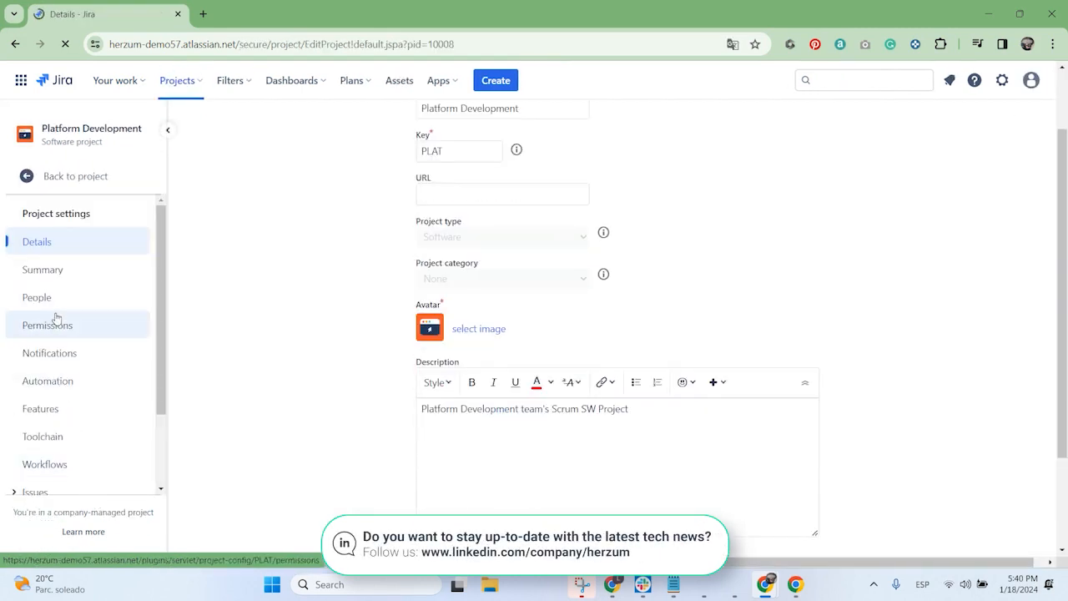
{"action": "left_click", "coordinate": [64, 409]}
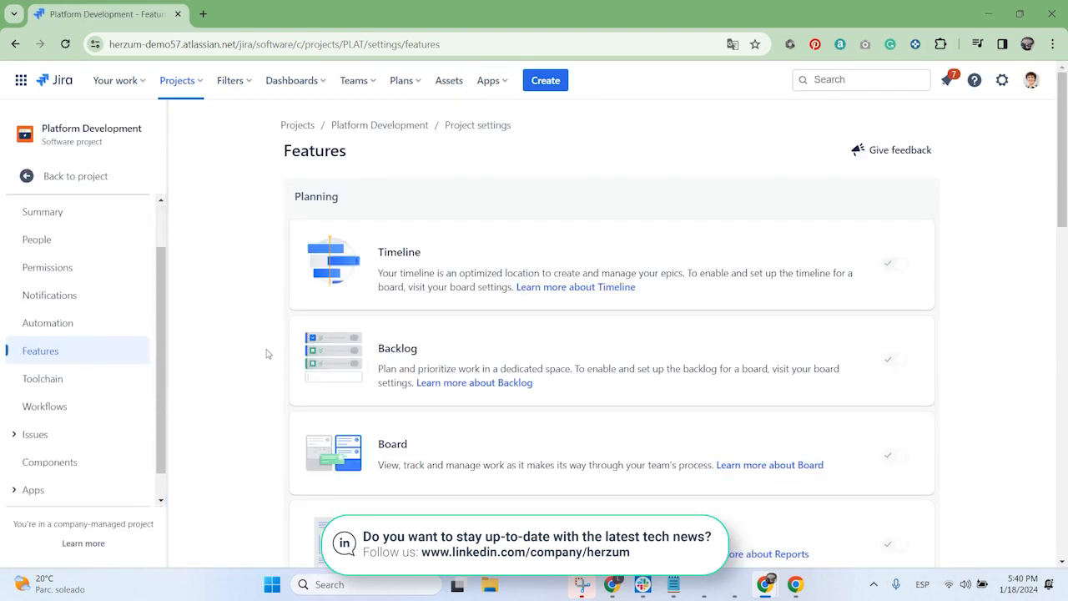
{"action": "scroll", "coordinate": [959, 326], "scroll_direction": "down", "scroll_amount": 5}
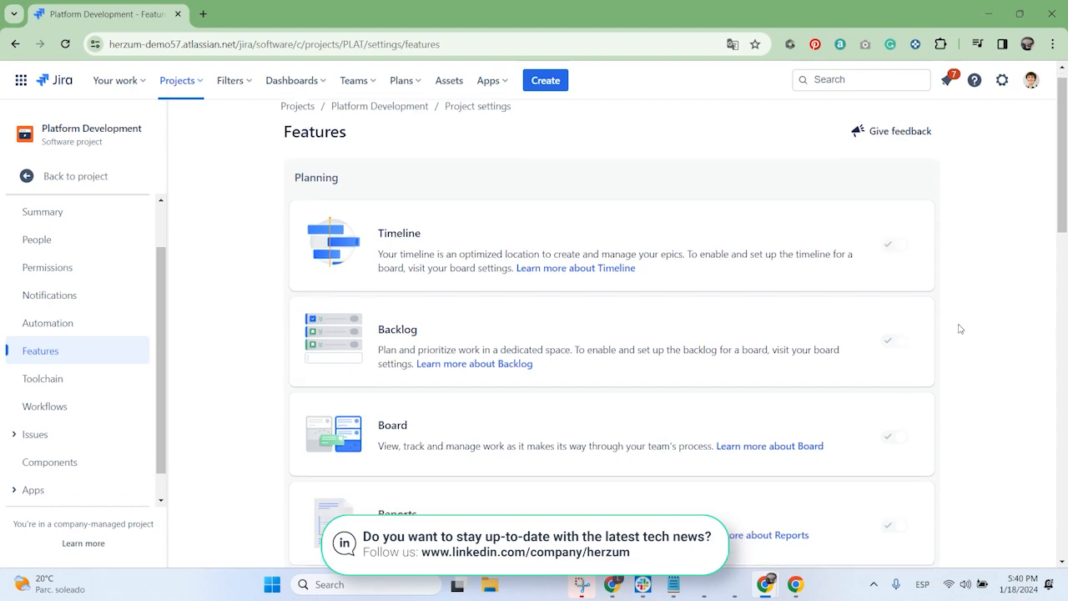
{"action": "scroll", "coordinate": [835, 334], "scroll_direction": "down", "scroll_amount": 6}
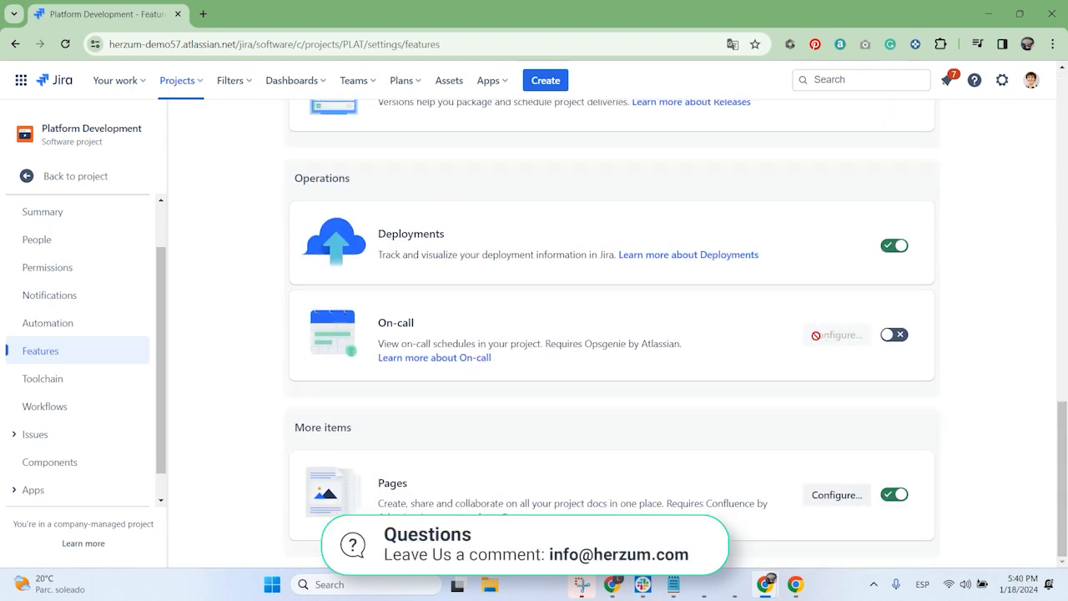
{"action": "left_click", "coordinate": [845, 498]}
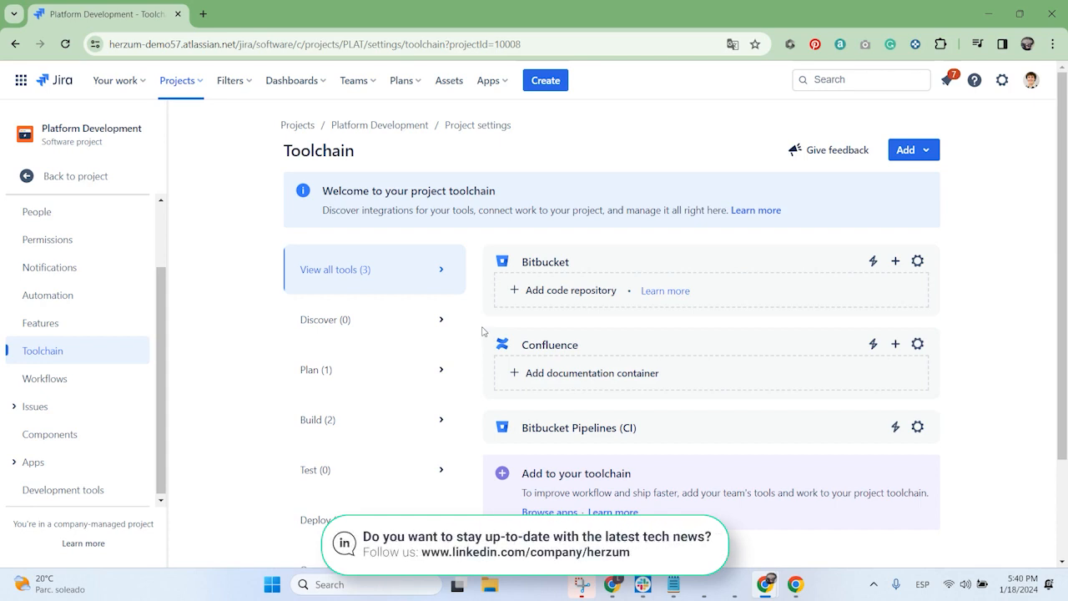
Step: Connect the existing Platform Development space to the project's toolchain as its Confluence documentation container
{"action": "left_click", "coordinate": [575, 382]}
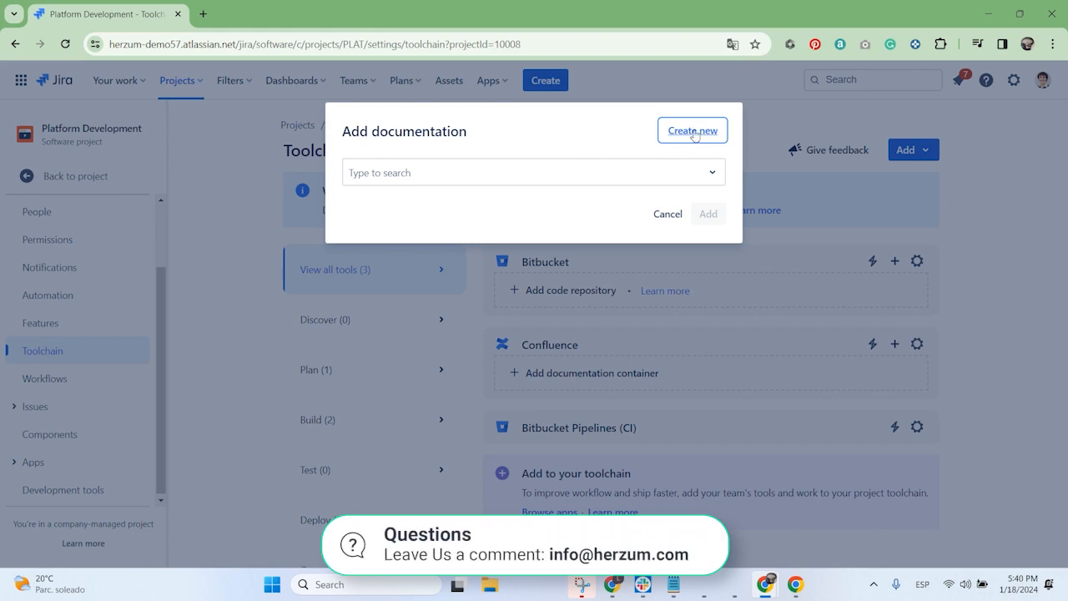
{"action": "left_click", "coordinate": [460, 176]}
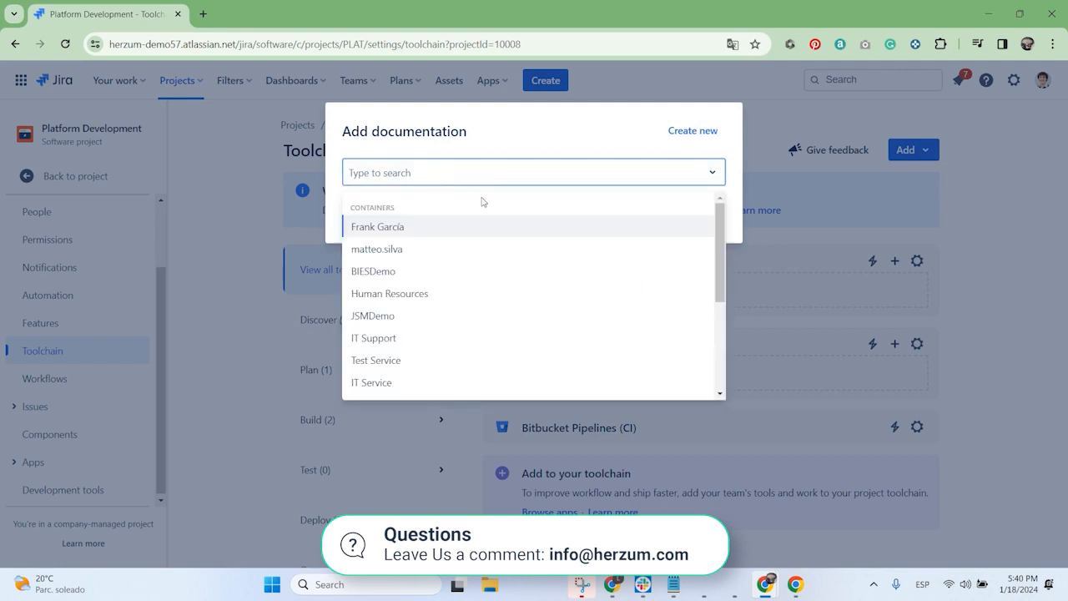
{"action": "type", "text": "plat"}
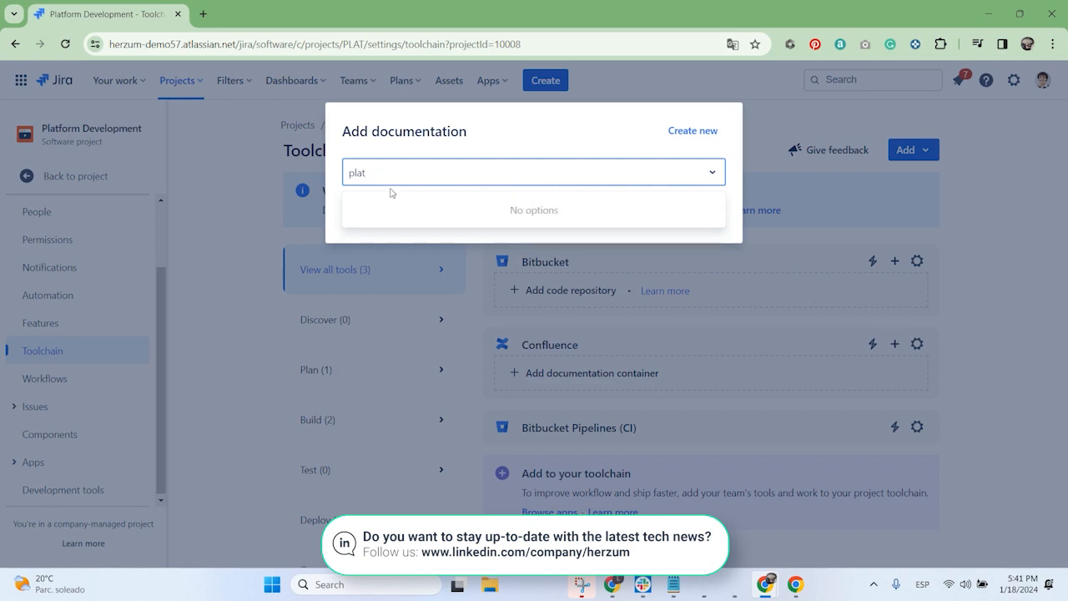
{"action": "type", "text": "form development"}
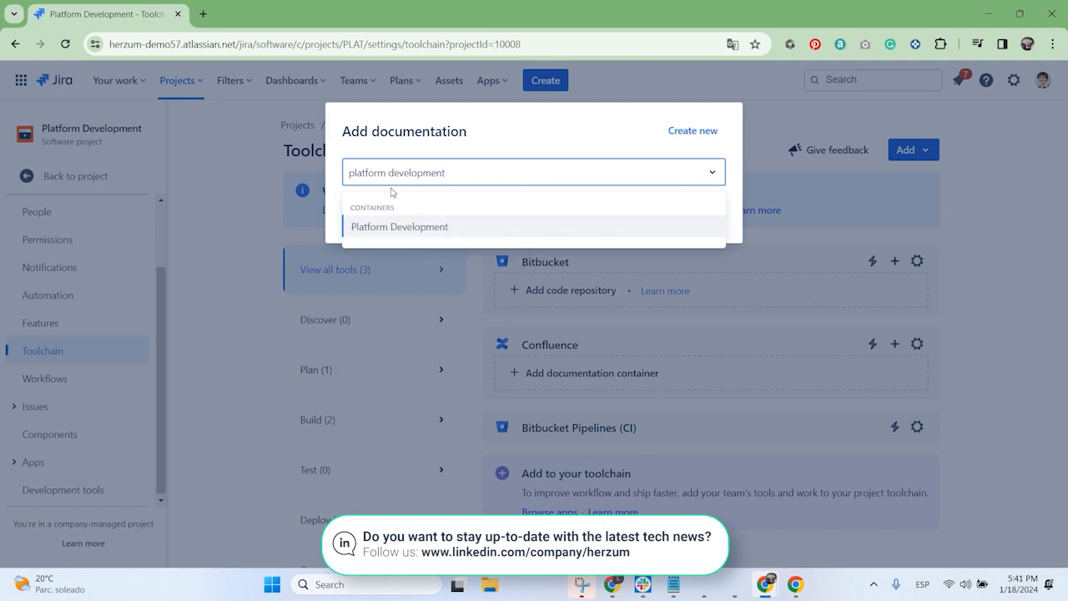
{"action": "left_click", "coordinate": [415, 227]}
{"action": "left_click", "coordinate": [528, 140]}
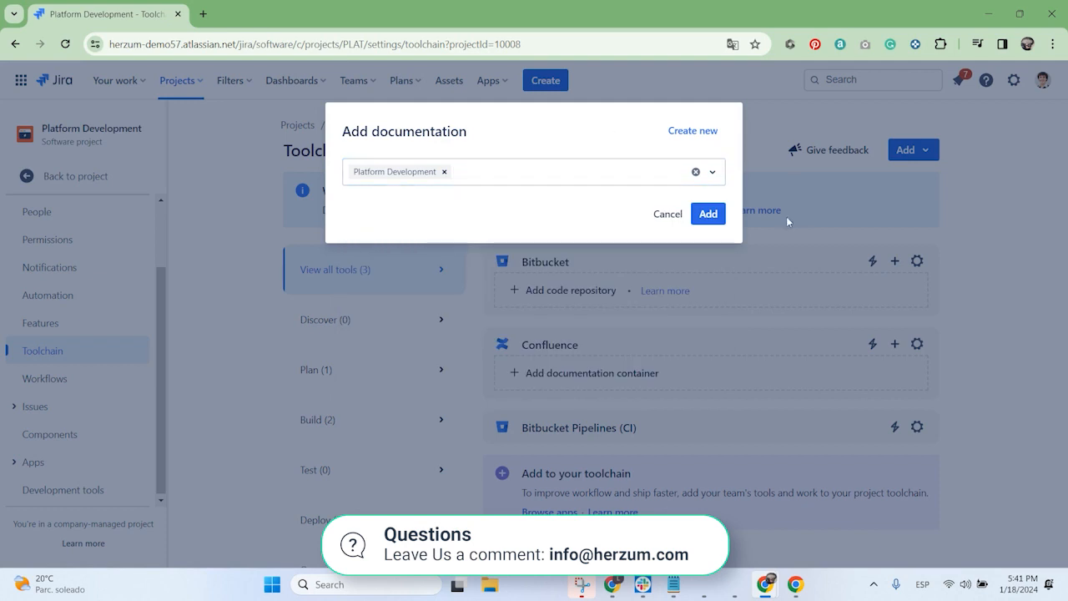
{"action": "left_click", "coordinate": [708, 215]}
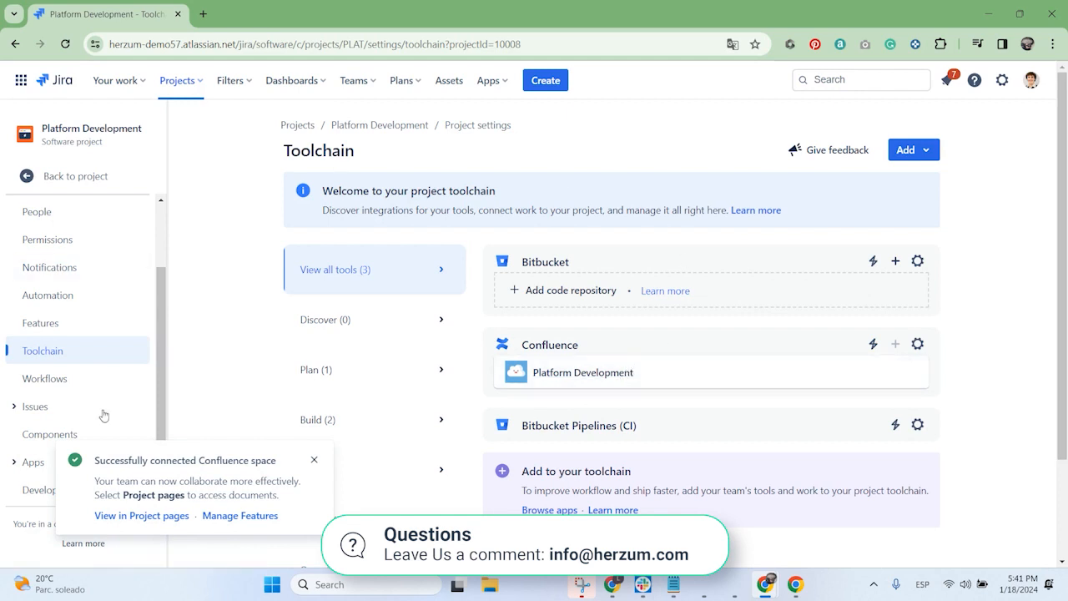
Step: Return from the settings to the Platform Development project and open its project pages
{"action": "left_click", "coordinate": [80, 176]}
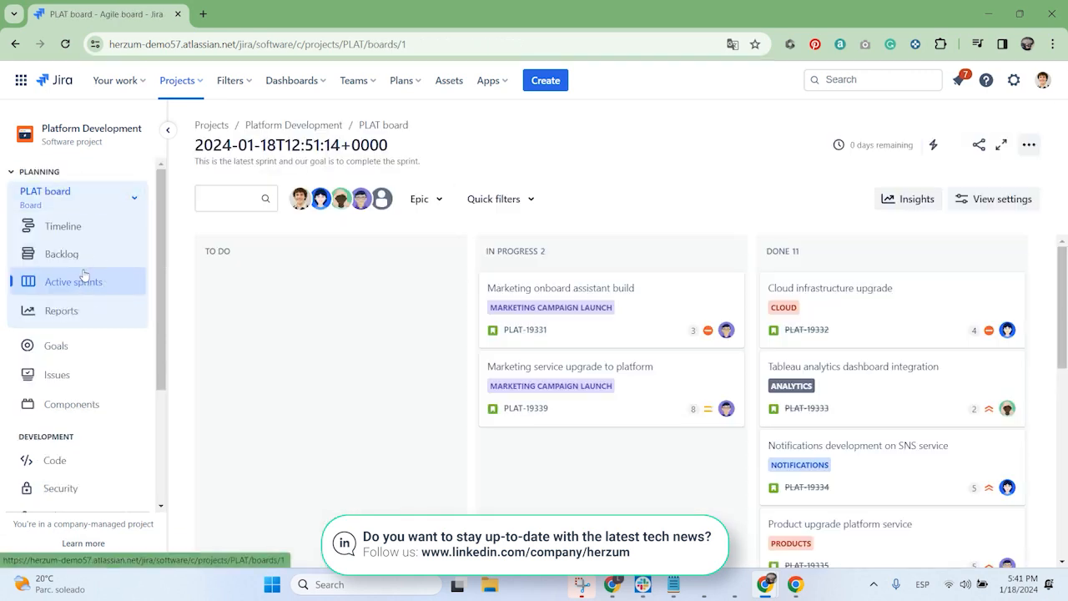
{"action": "scroll", "coordinate": [89, 251], "scroll_direction": "down", "scroll_amount": 2}
{"action": "left_click", "coordinate": [88, 435]}
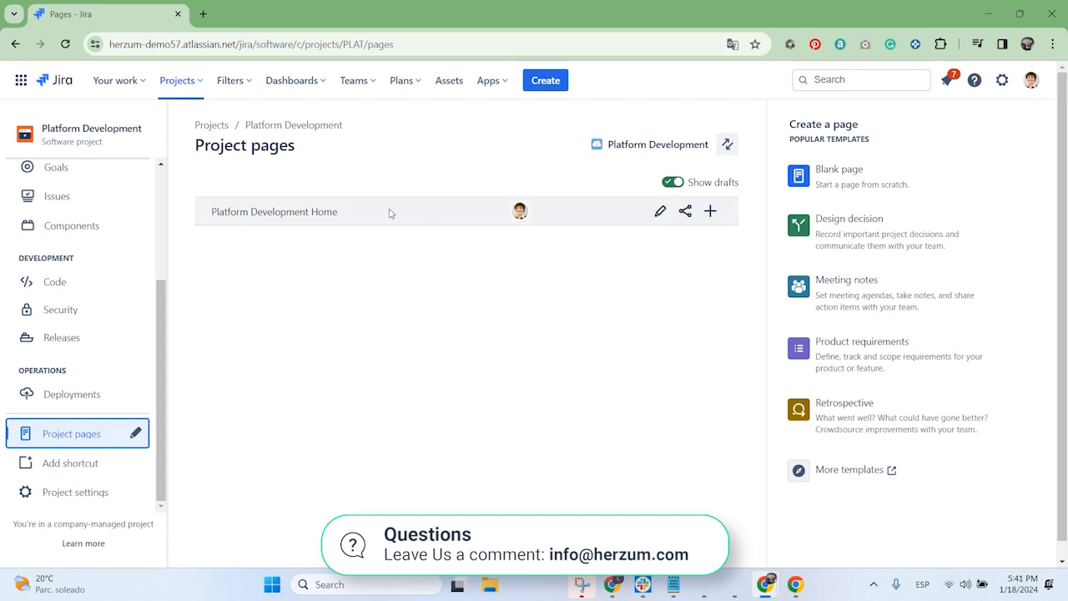
Step: Preview the Platform Development Home page, open it in Confluence, and dismiss the databases beta announcement
{"action": "left_click", "coordinate": [284, 215]}
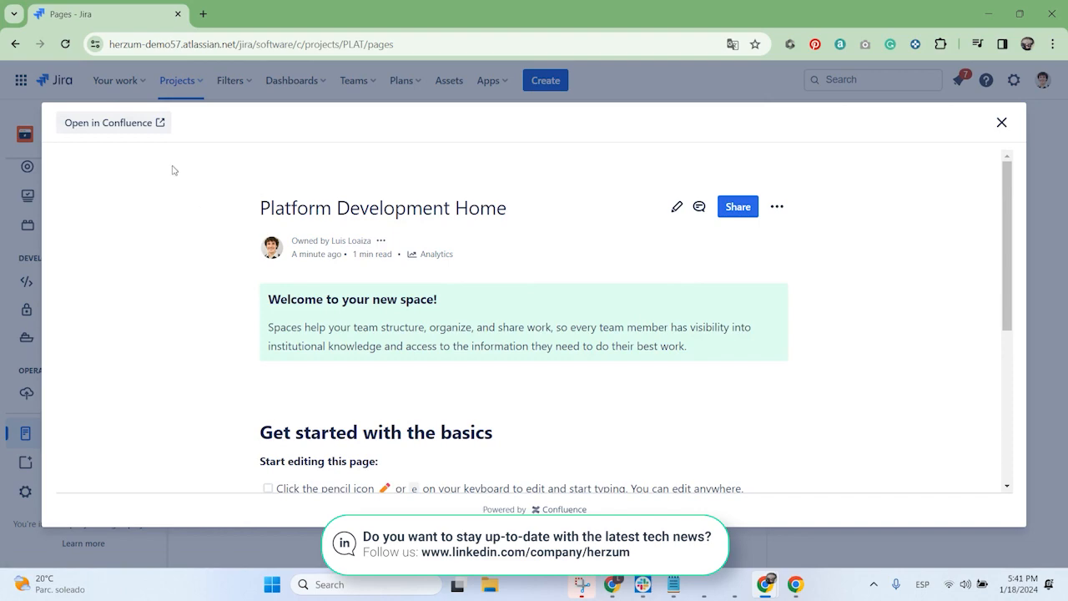
{"action": "scroll", "coordinate": [757, 333], "scroll_direction": "down", "scroll_amount": 4}
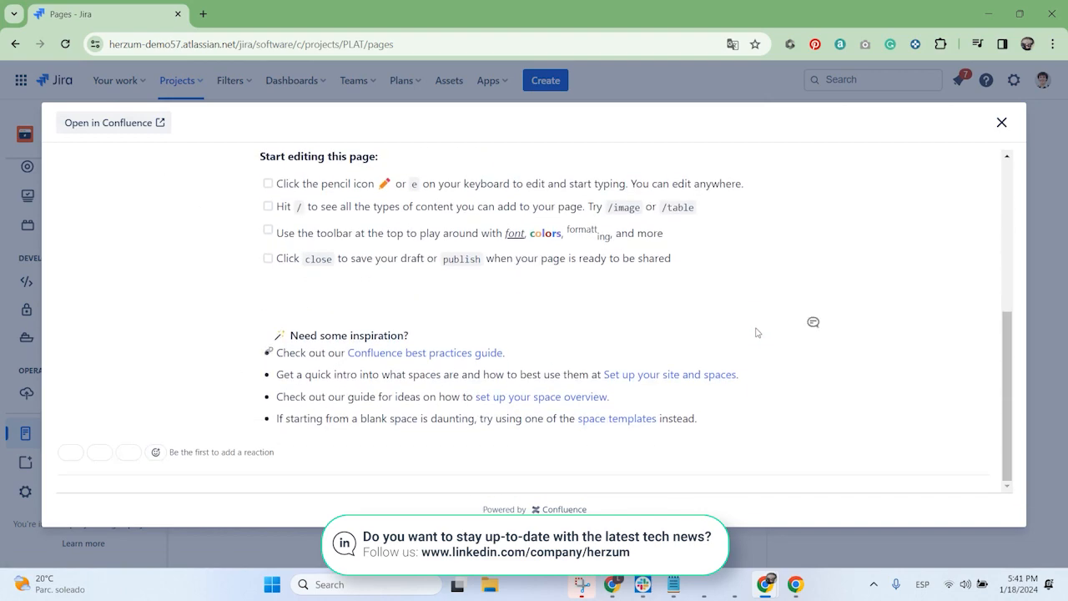
{"action": "scroll", "coordinate": [477, 389], "scroll_direction": "up", "scroll_amount": 4}
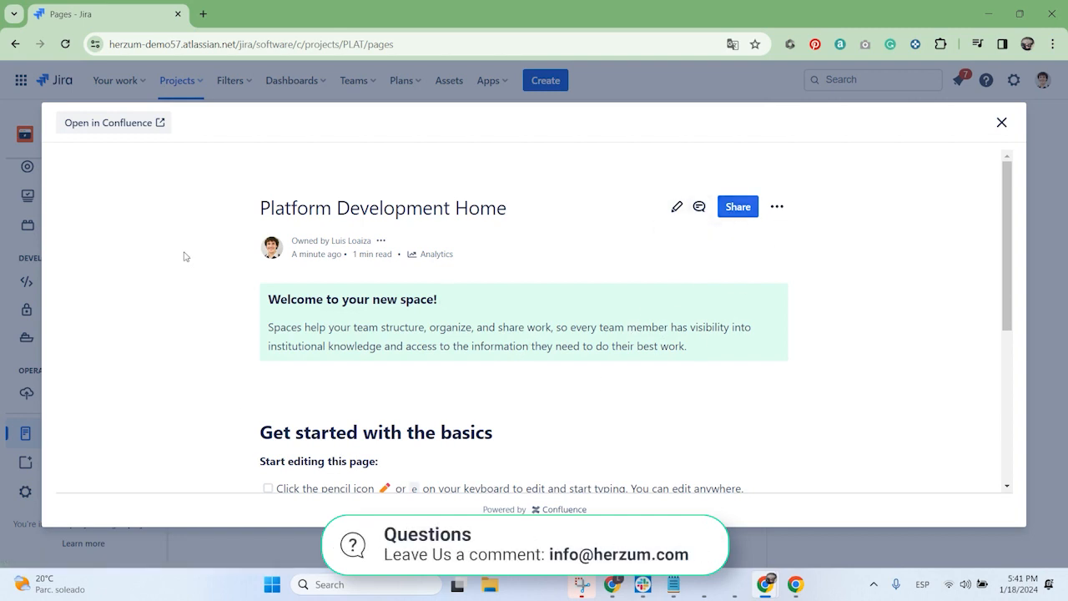
{"action": "left_click", "coordinate": [103, 129]}
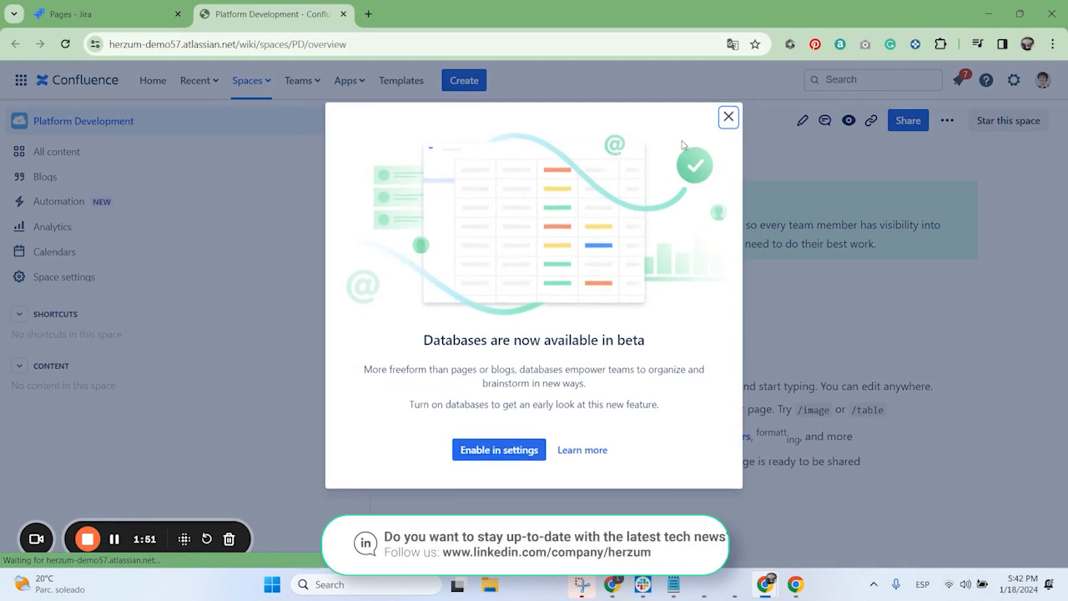
{"action": "left_click", "coordinate": [729, 118]}
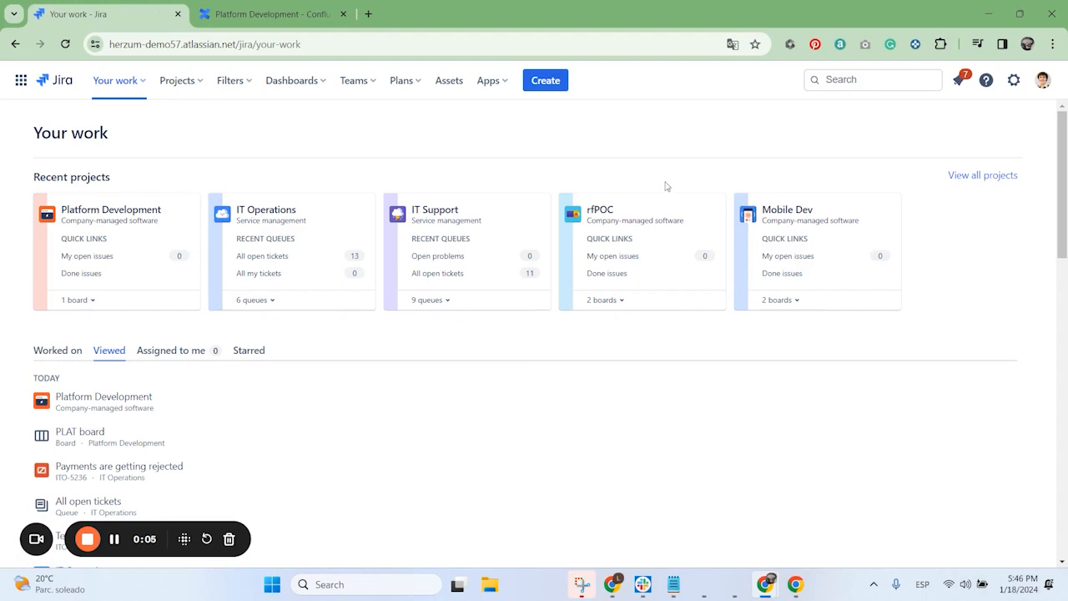
Step: Start a new company-managed Jira project from the Scrum template for software development
{"action": "left_click", "coordinate": [184, 82]}
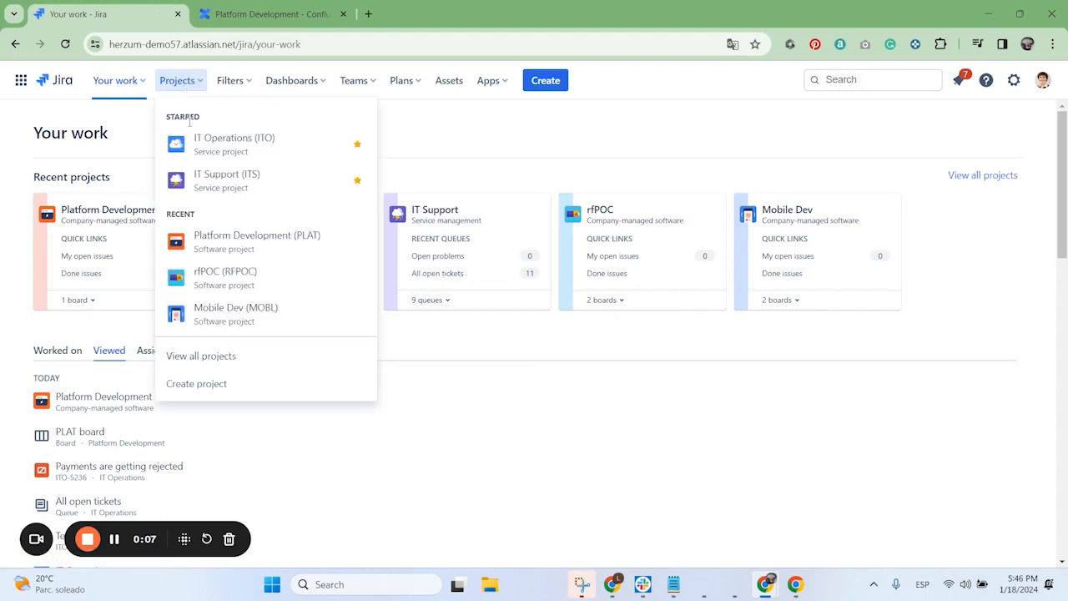
{"action": "left_click", "coordinate": [213, 386]}
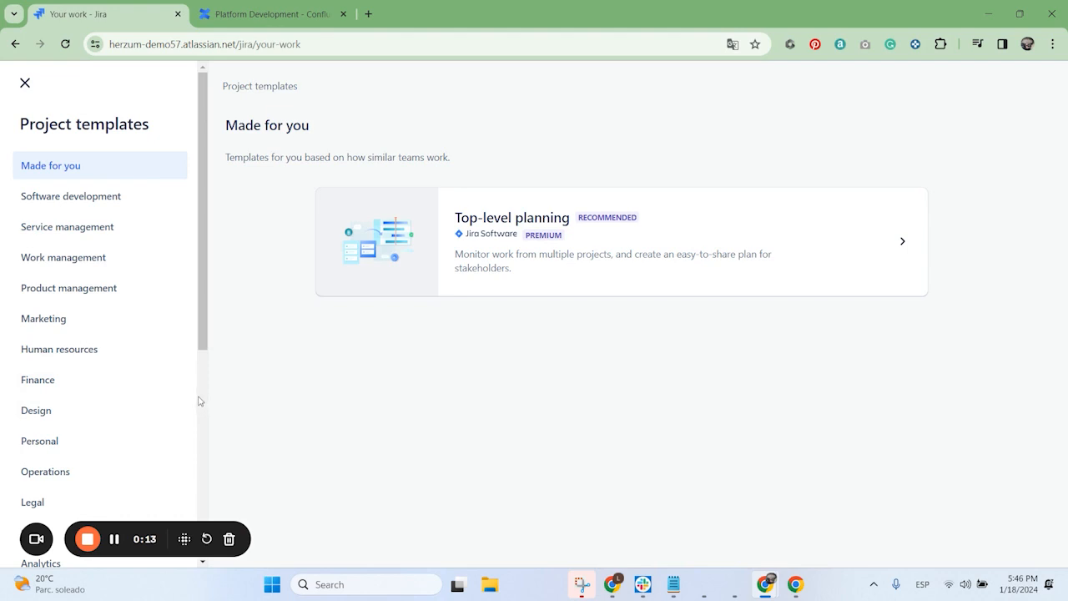
{"action": "left_click", "coordinate": [75, 207]}
{"action": "left_click", "coordinate": [477, 483]}
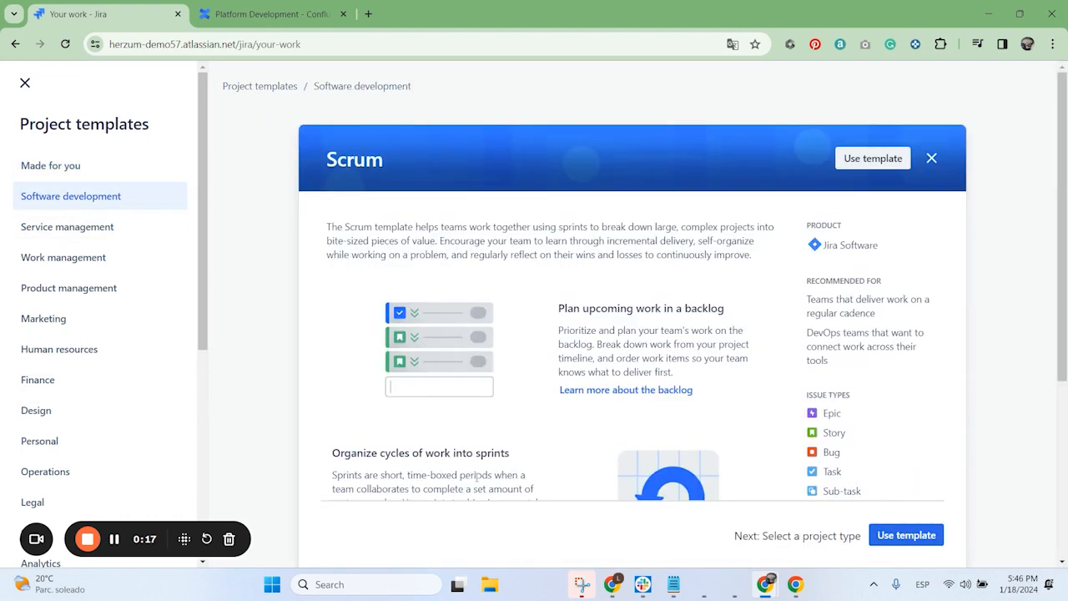
{"action": "scroll", "coordinate": [551, 350], "scroll_direction": "down", "scroll_amount": 1}
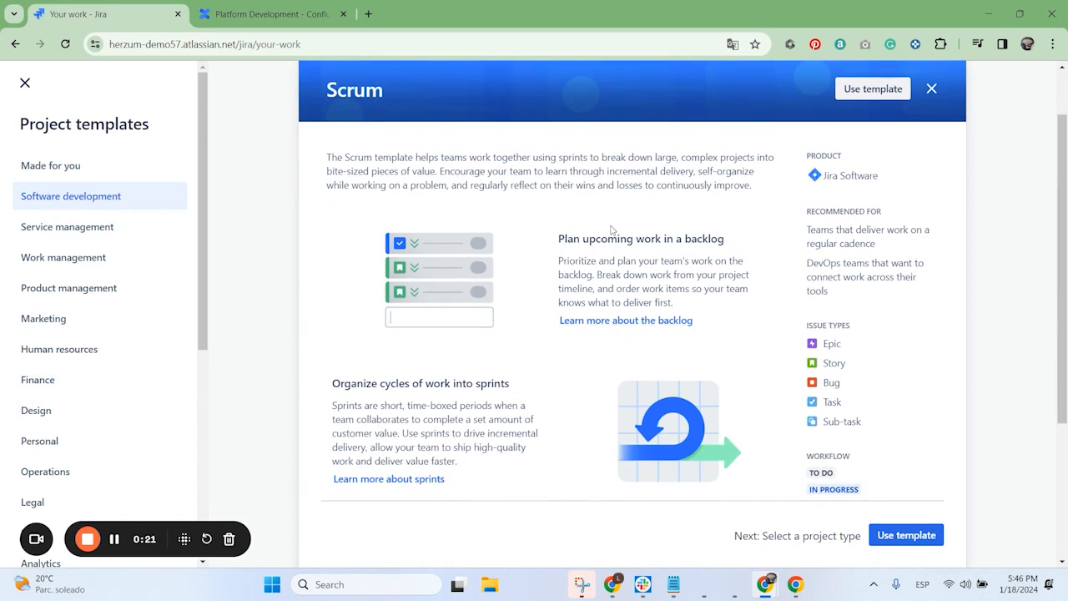
{"action": "scroll", "coordinate": [536, 370], "scroll_direction": "down", "scroll_amount": 2}
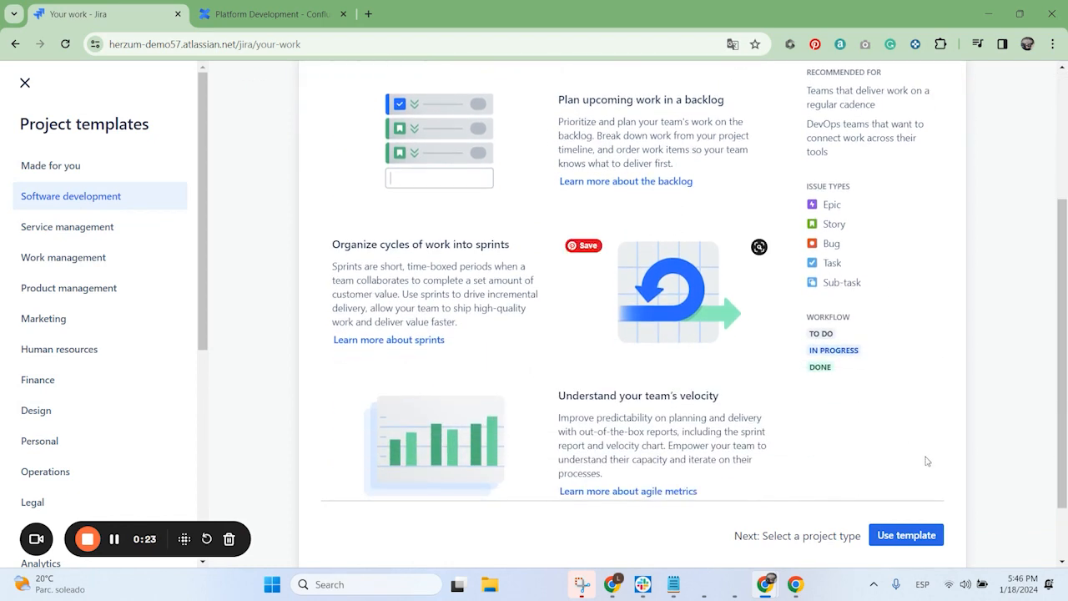
{"action": "left_click", "coordinate": [900, 537]}
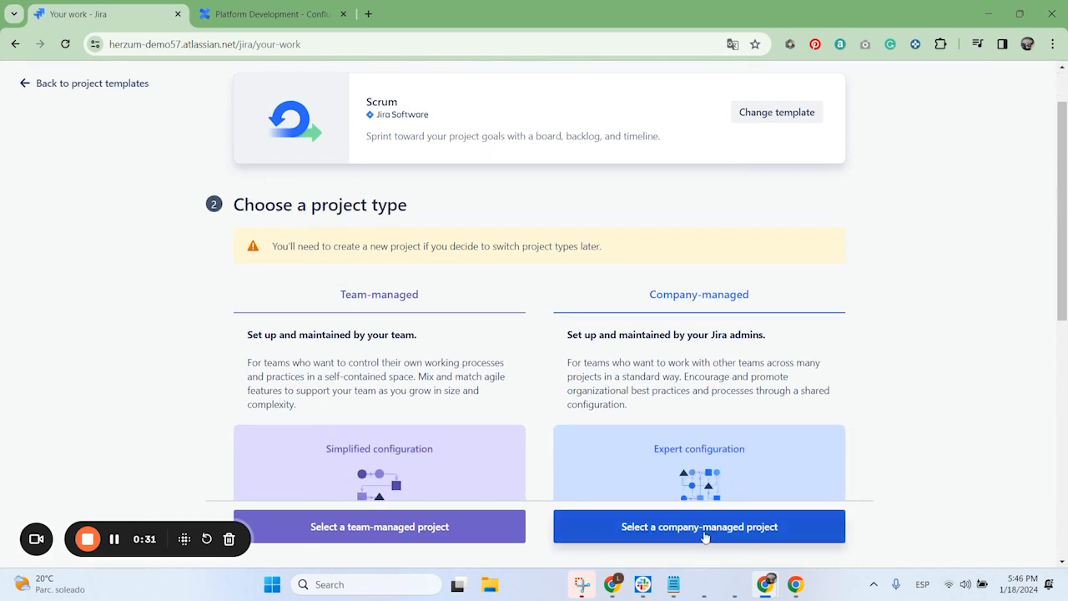
{"action": "left_click", "coordinate": [704, 532]}
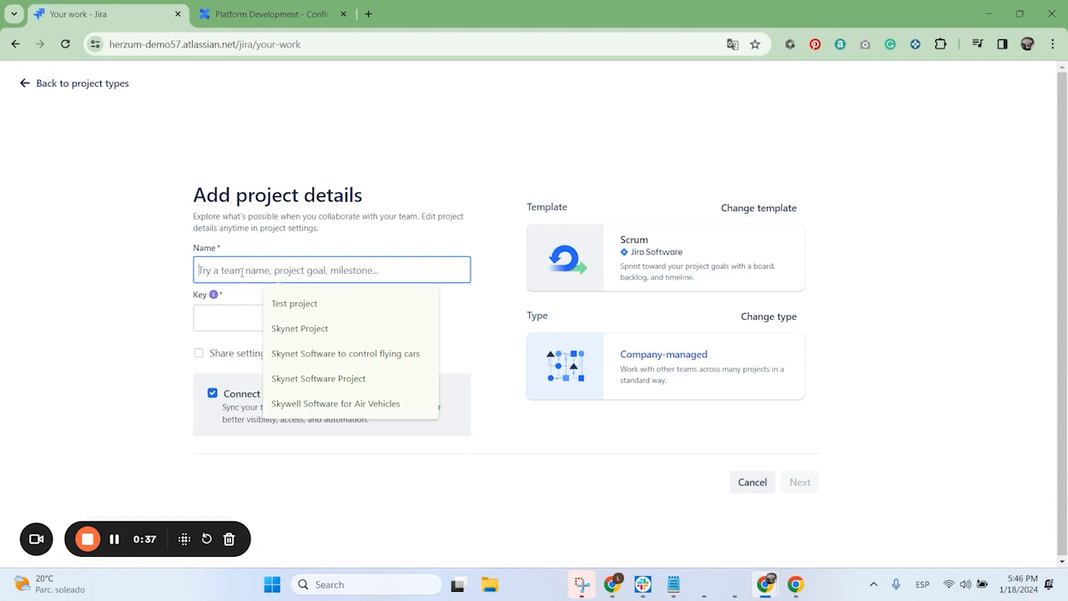
Step: Create the project with the name "Jira and Confluence Integration" and connect it to a new Confluence Cloud space
{"action": "type", "text": "Jira and Co"}
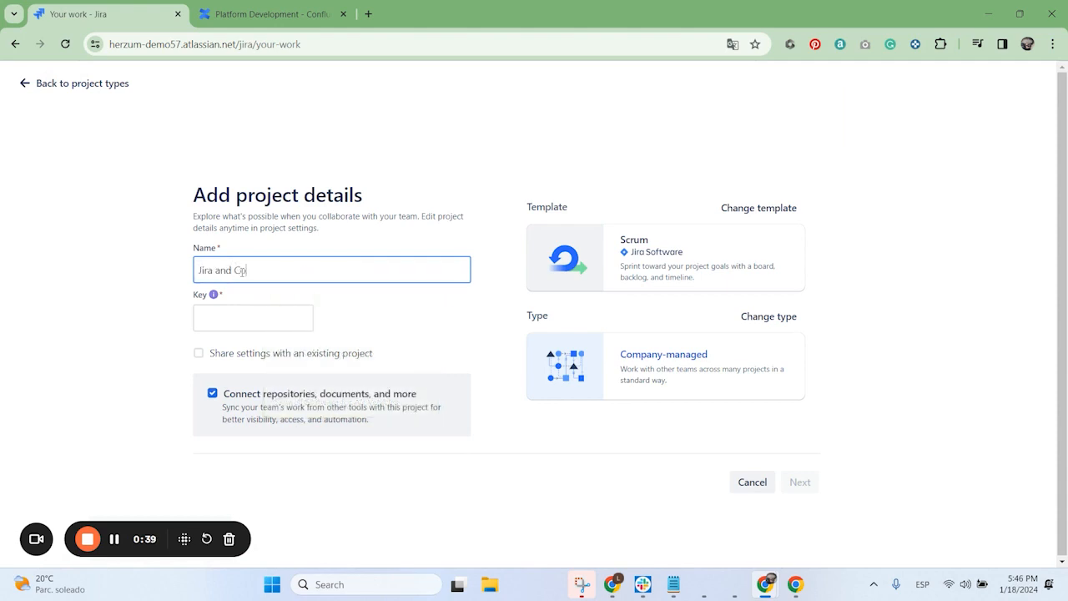
{"action": "type", "text": "nfluence Integration"}
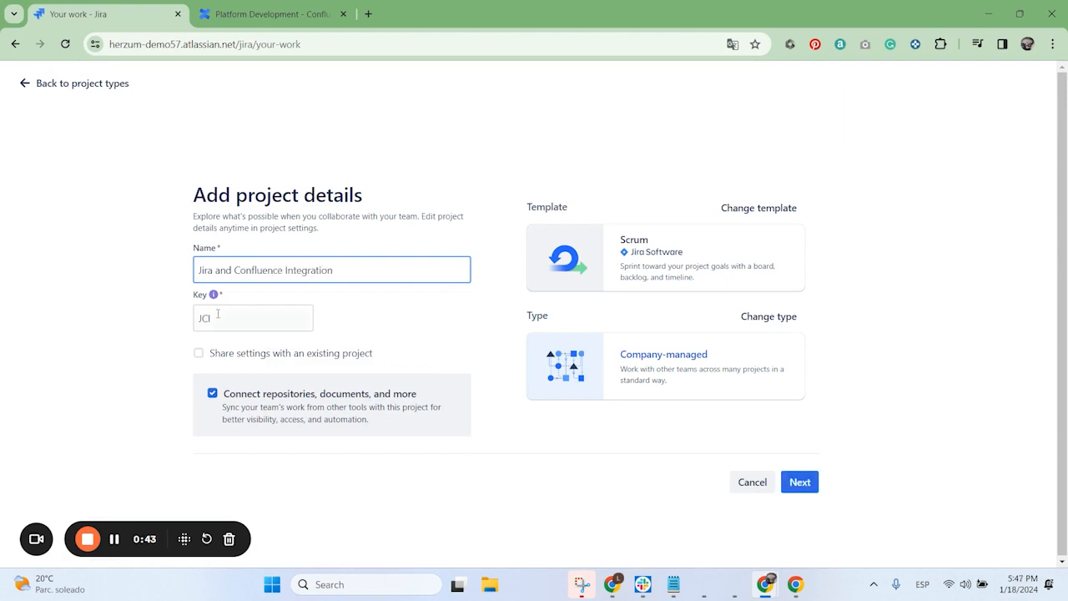
{"action": "left_click", "coordinate": [243, 325]}
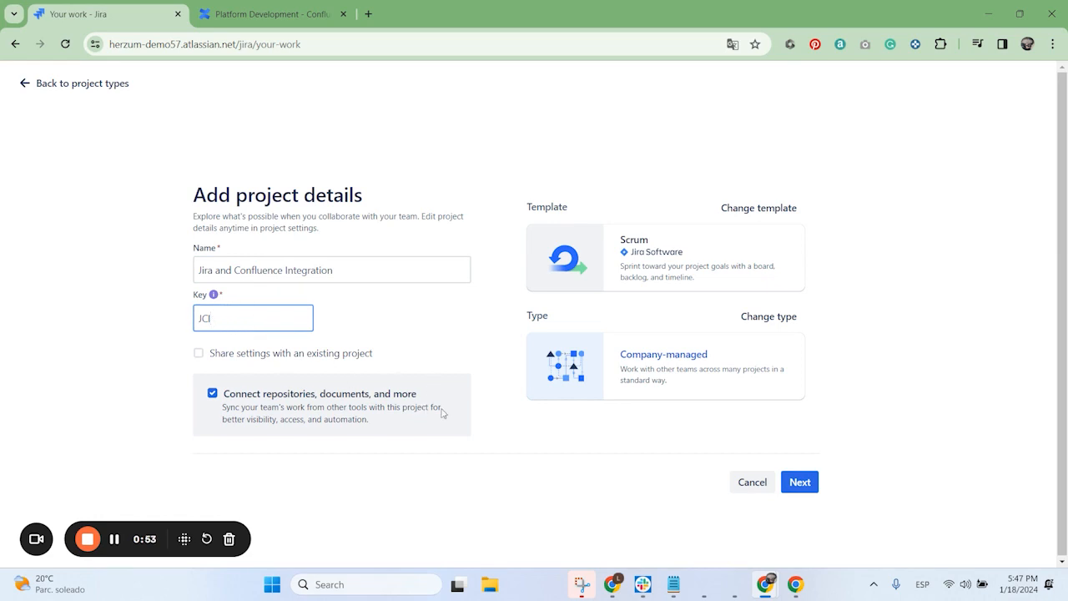
{"action": "left_click", "coordinate": [803, 486]}
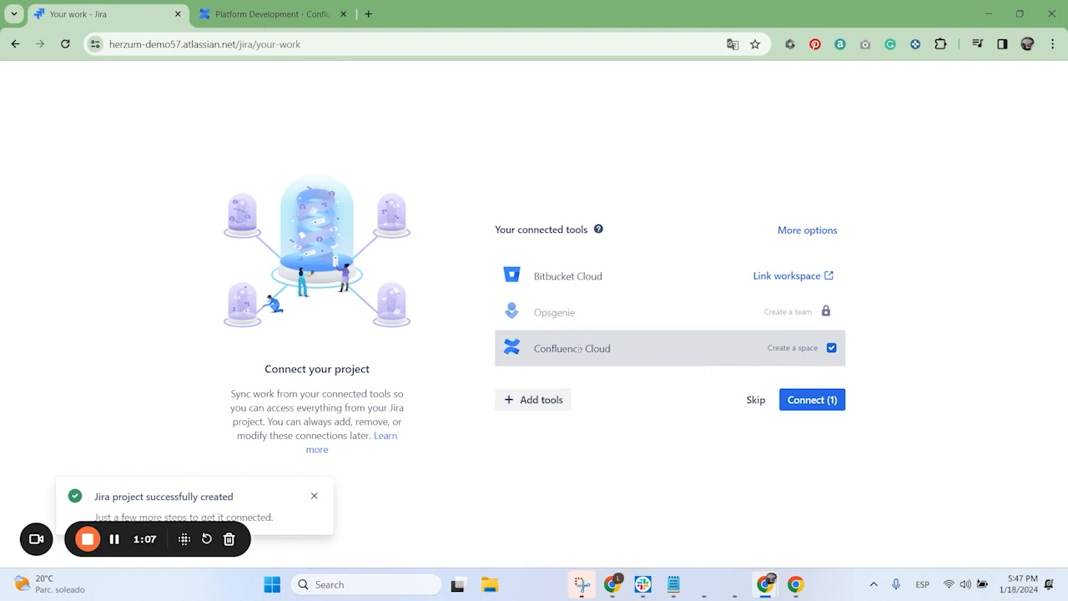
{"action": "left_click", "coordinate": [810, 400]}
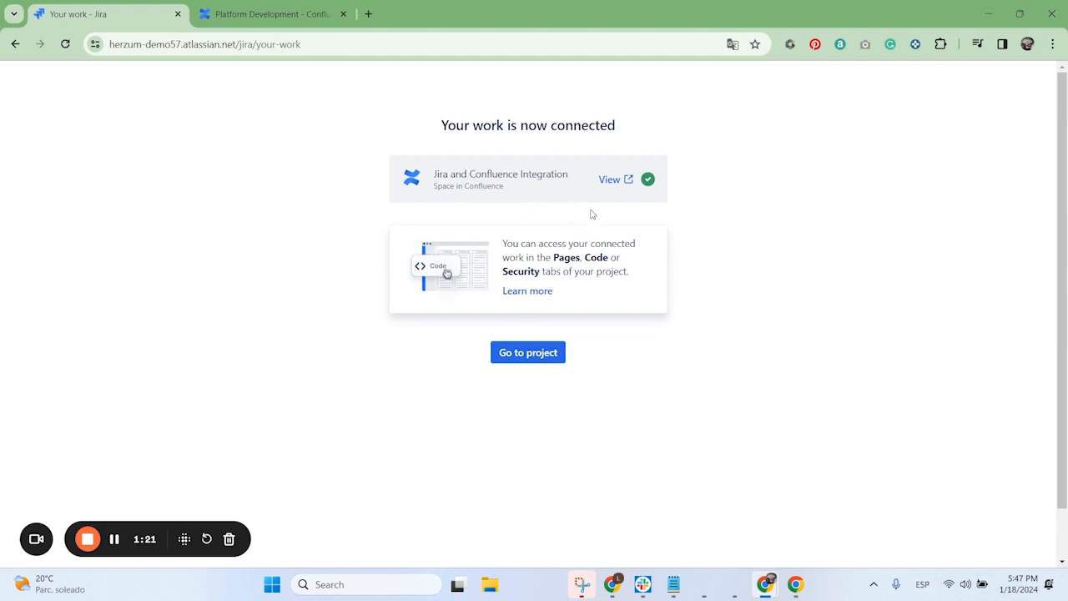
Step: Open the connected Jira and Confluence Integration space in a new browser tab and place it next to the Jira tab
{"action": "right_click", "coordinate": [612, 187]}
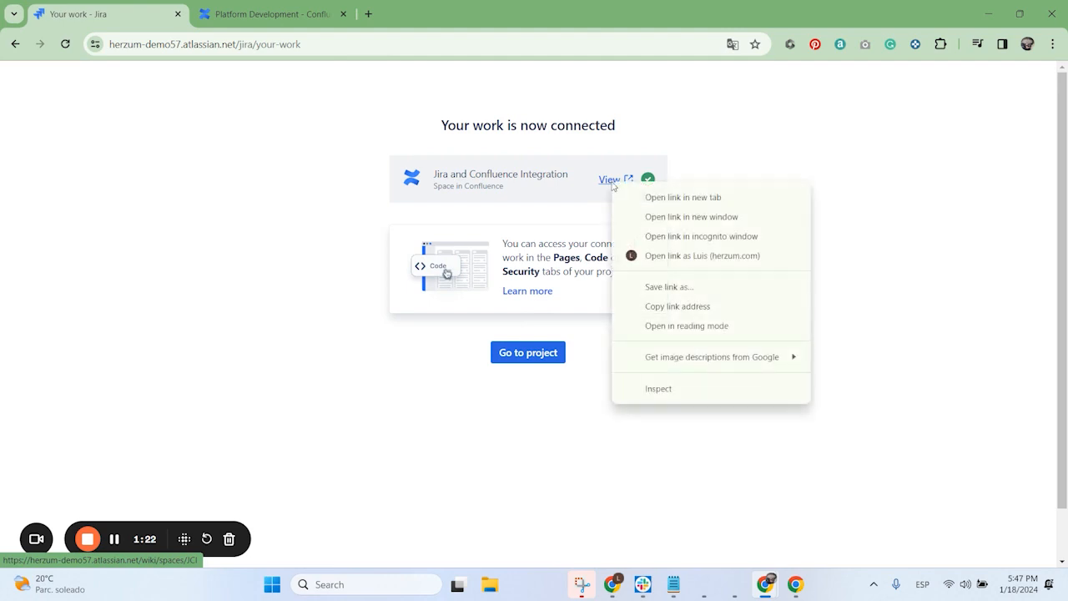
{"action": "left_click", "coordinate": [665, 198]}
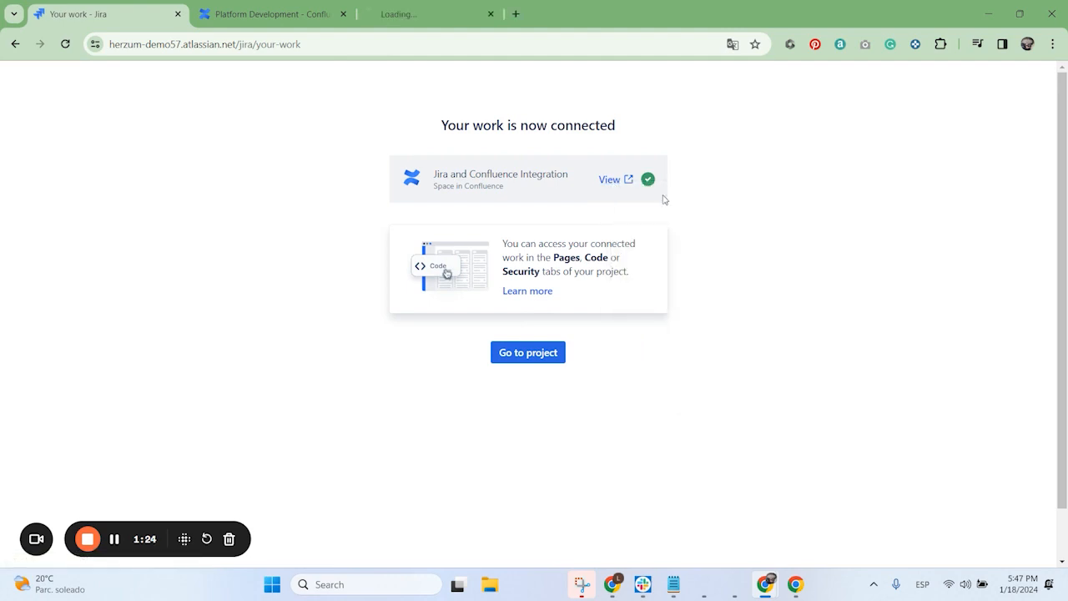
{"action": "left_click", "coordinate": [453, 16]}
{"action": "left_click_drag", "start_coordinate": [453, 17], "coordinate": [307, 10]}
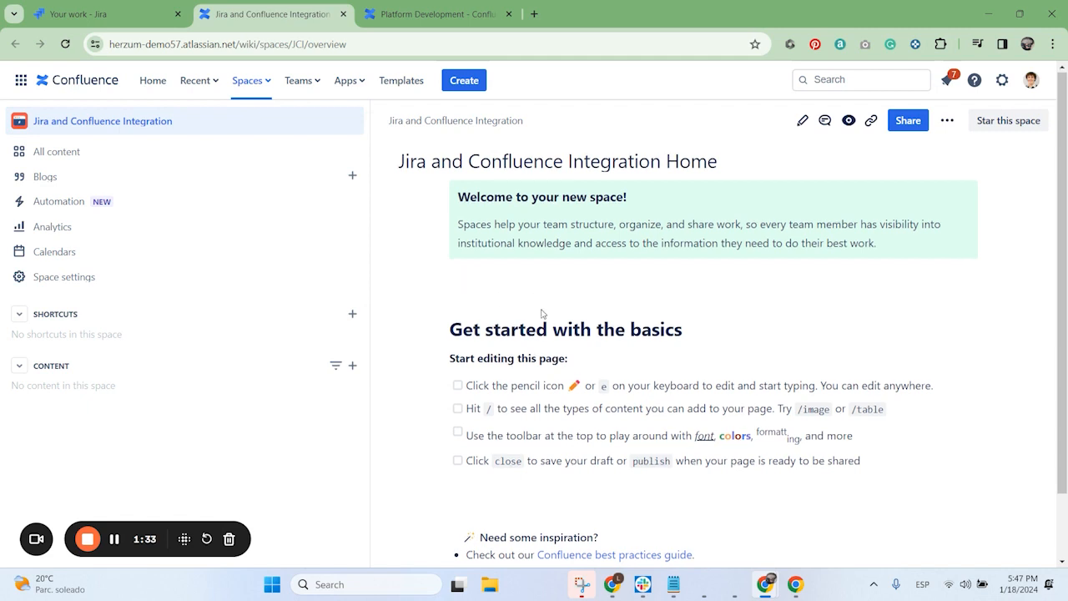
Step: Look over the new space's home page, open the connected Jira project's board, and check the Platform Development space
{"action": "scroll", "coordinate": [546, 310], "scroll_direction": "down", "scroll_amount": 1}
{"action": "scroll", "coordinate": [546, 310], "scroll_direction": "up", "scroll_amount": 1}
{"action": "left_click", "coordinate": [74, 12]}
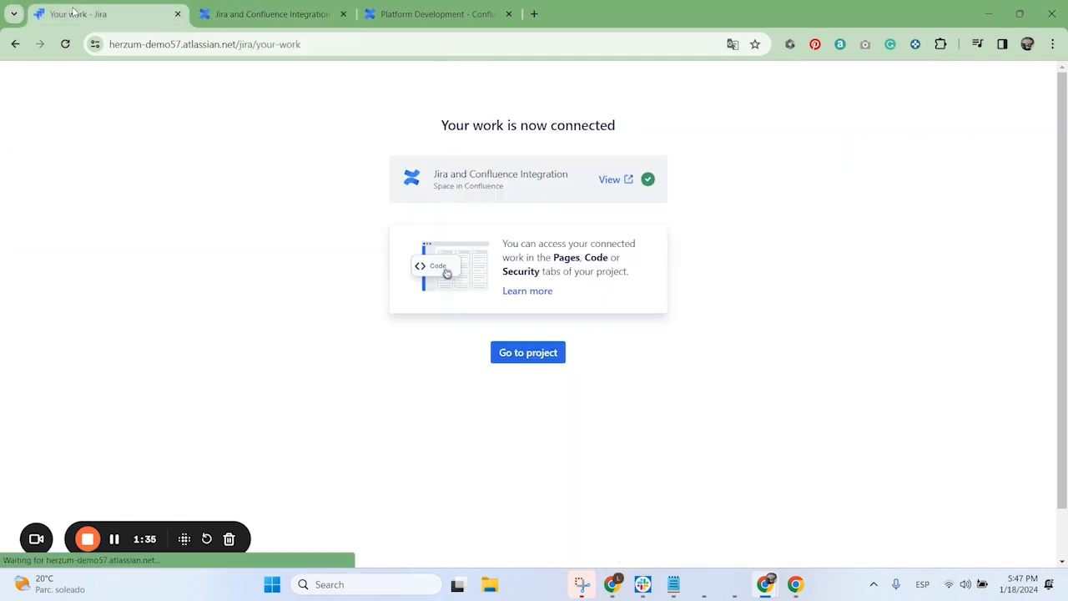
{"action": "left_click", "coordinate": [508, 361]}
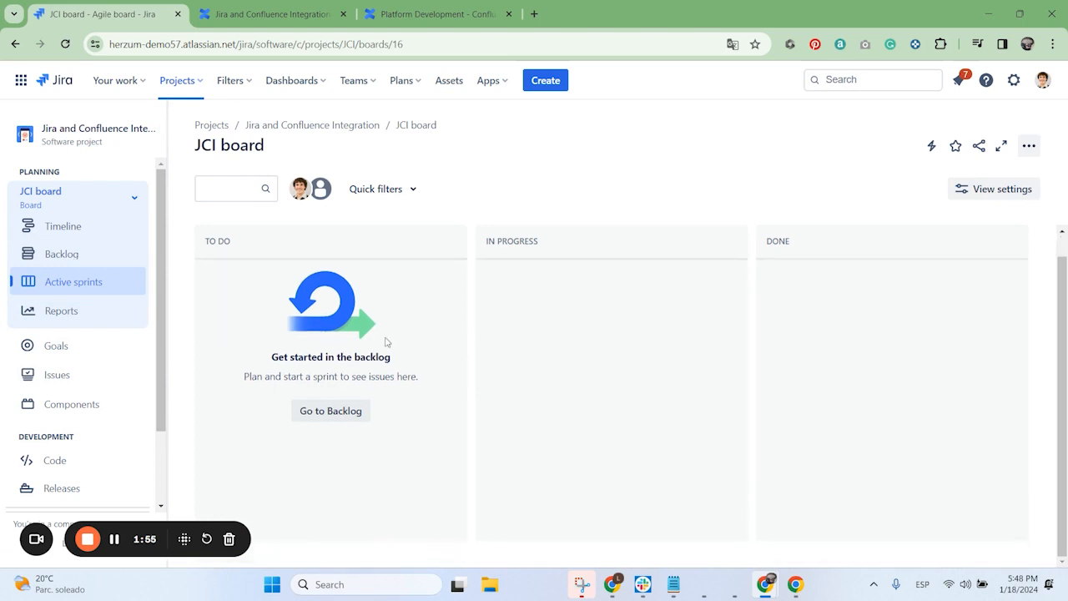
{"action": "left_click", "coordinate": [417, 17]}
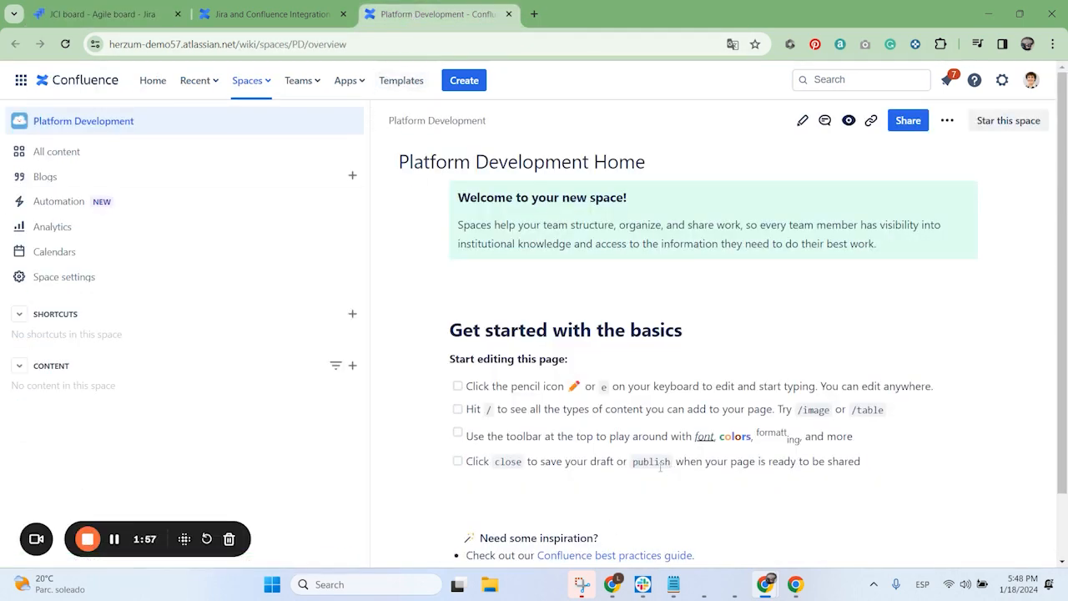
{"action": "left_click", "coordinate": [100, 14]}
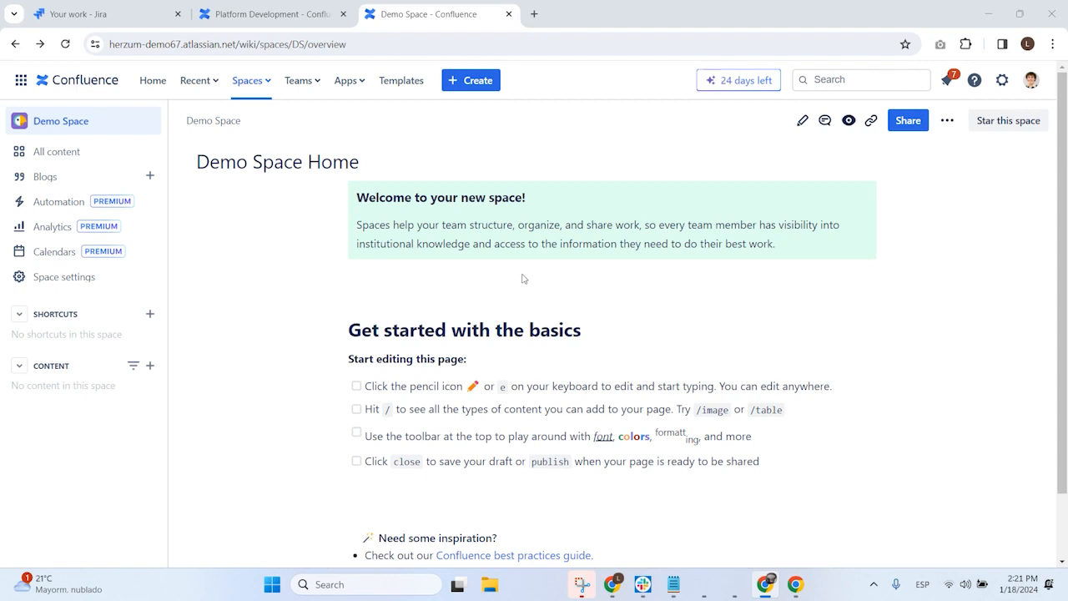
Step: Open the office Wi-Fi request ticket for the San Francisco Office in the IT Support service project in Jira
{"action": "left_click", "coordinate": [106, 14]}
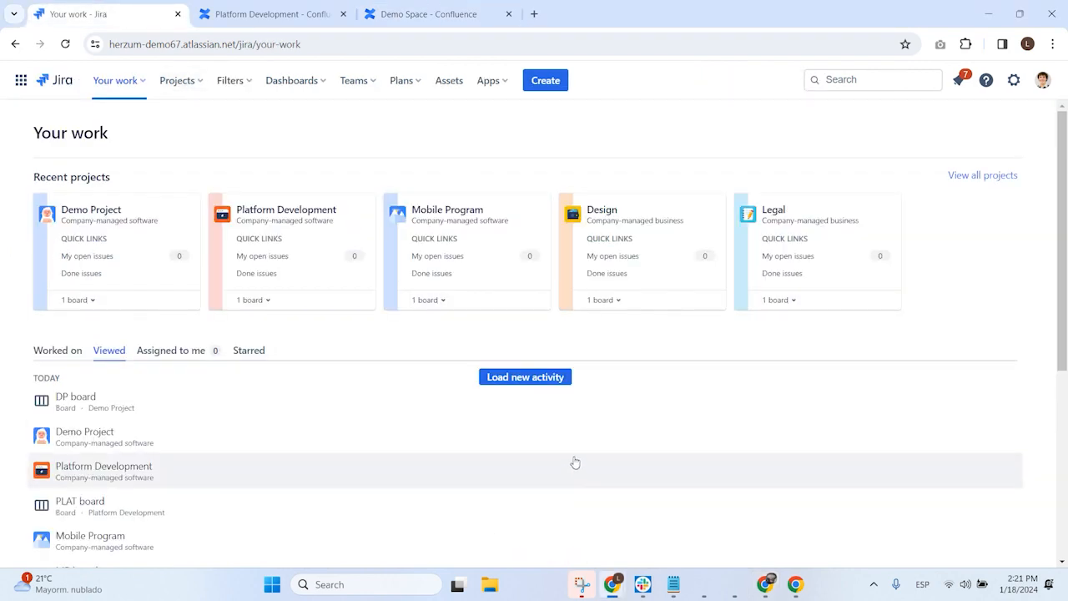
{"action": "left_click", "coordinate": [190, 87]}
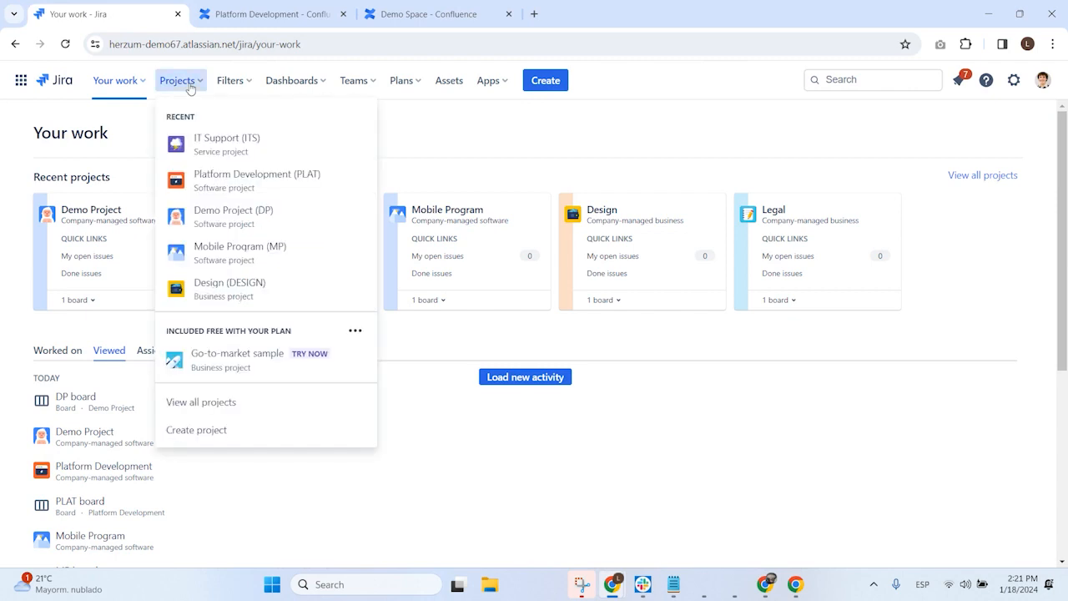
{"action": "left_click", "coordinate": [234, 148]}
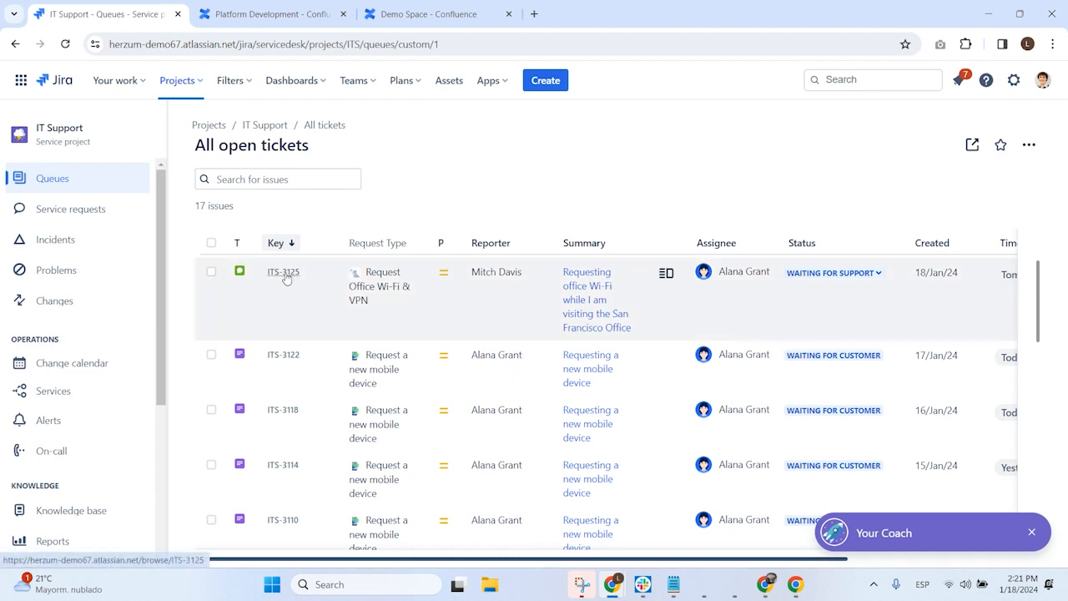
{"action": "left_click", "coordinate": [286, 278]}
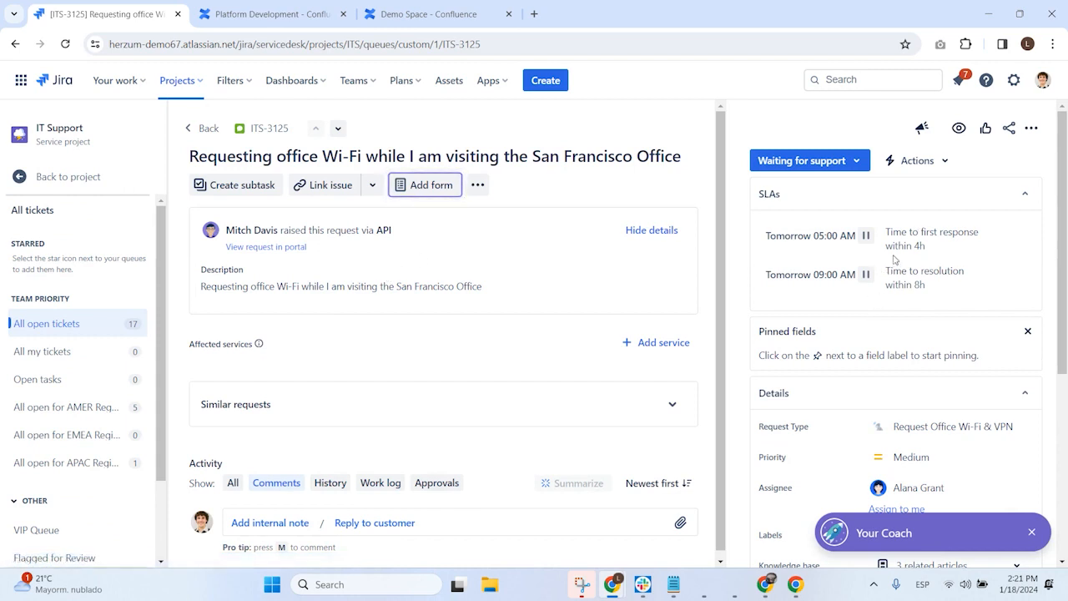
Step: Expand the related knowledge base articles in the ticket's details
{"action": "scroll", "coordinate": [881, 299], "scroll_direction": "down", "scroll_amount": 2}
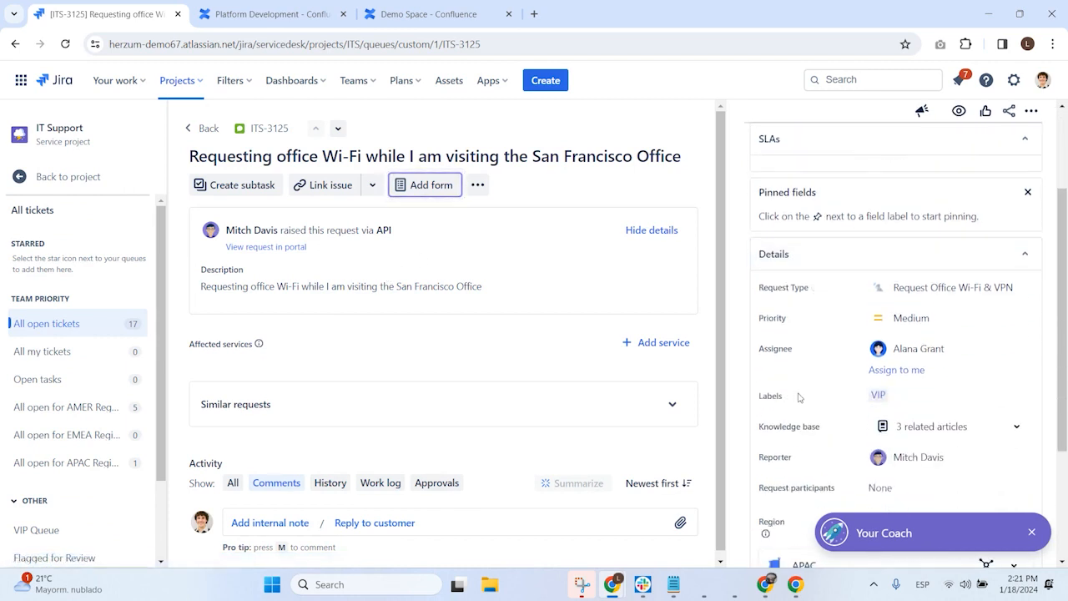
{"action": "left_click_drag", "start_coordinate": [760, 431], "coordinate": [823, 427]}
{"action": "left_click", "coordinate": [802, 427]}
{"action": "left_click", "coordinate": [1015, 427]}
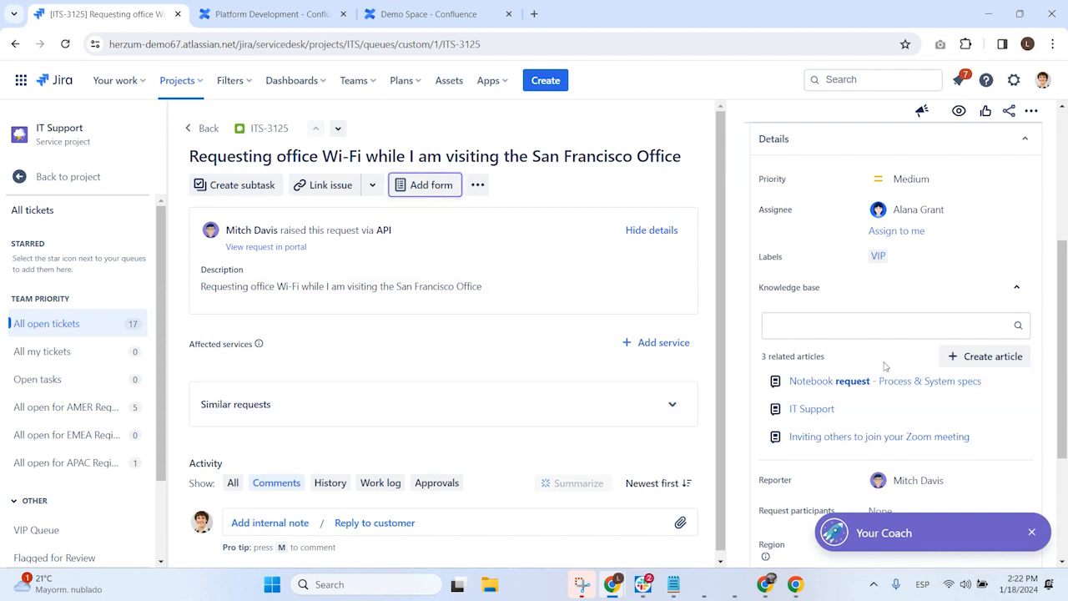
Step: Start a new knowledge base article from the ticket and close the help and template suggestions
{"action": "left_click", "coordinate": [989, 359]}
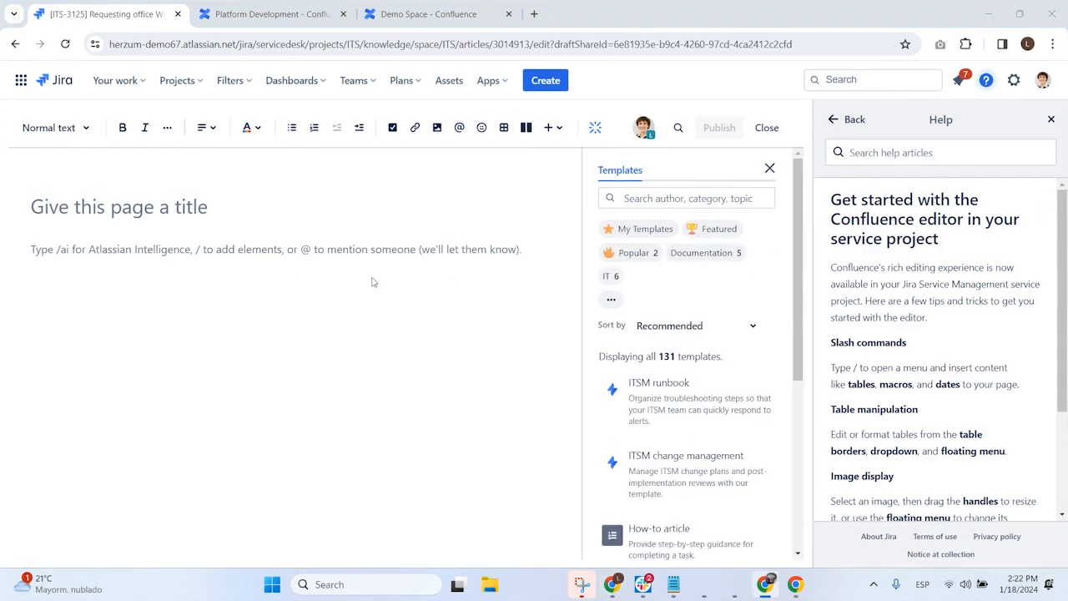
{"action": "left_click", "coordinate": [1053, 120]}
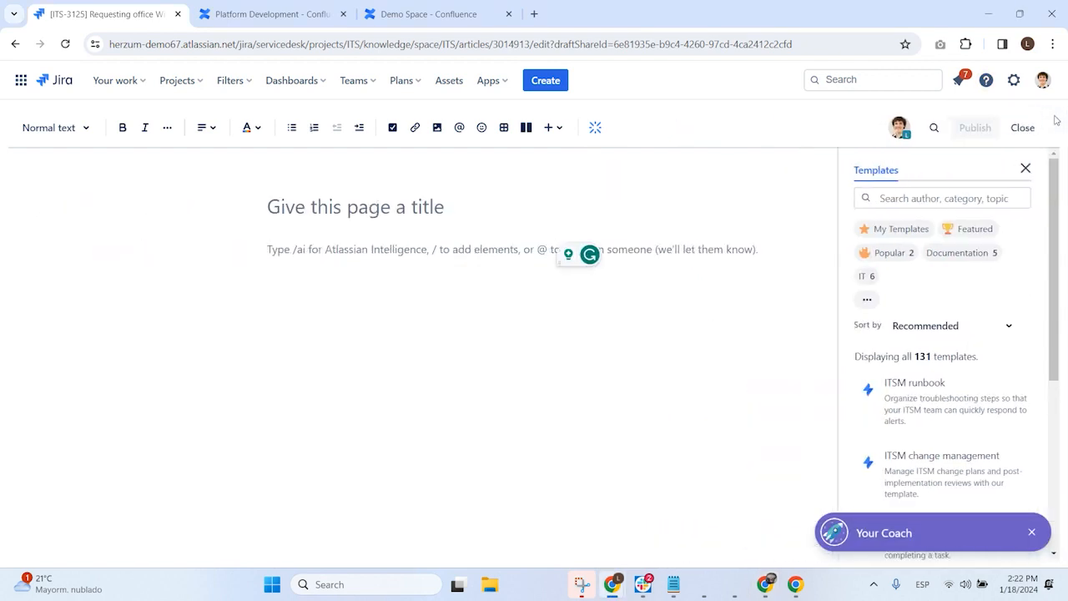
{"action": "left_click", "coordinate": [1026, 168]}
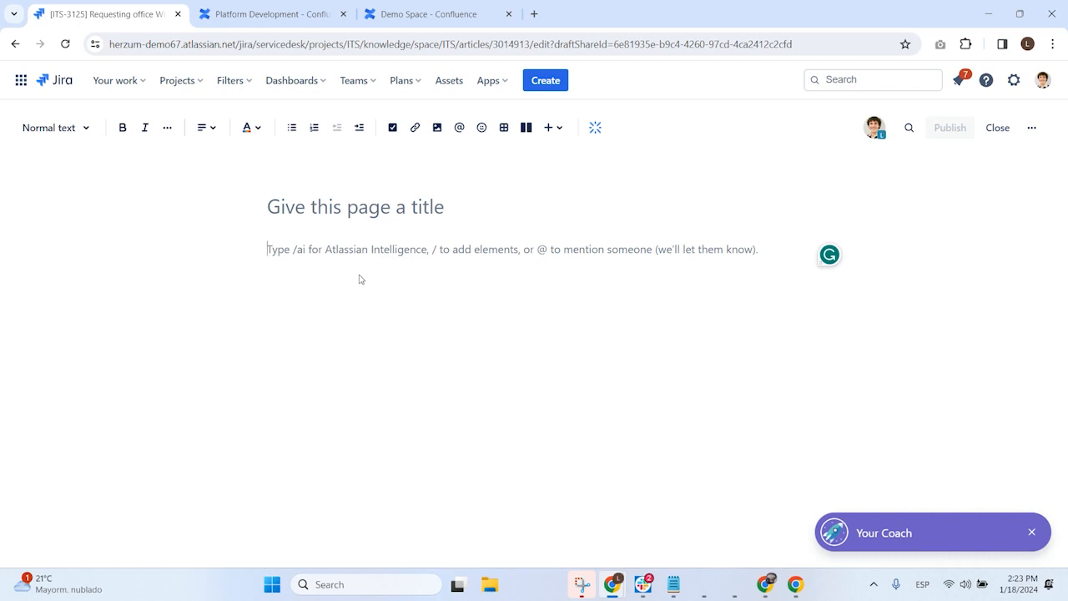
Step: Generate the article body with Atlassian Intelligence using the prompt "How to solve DNS problems" and insert the result
{"action": "left_click", "coordinate": [595, 129]}
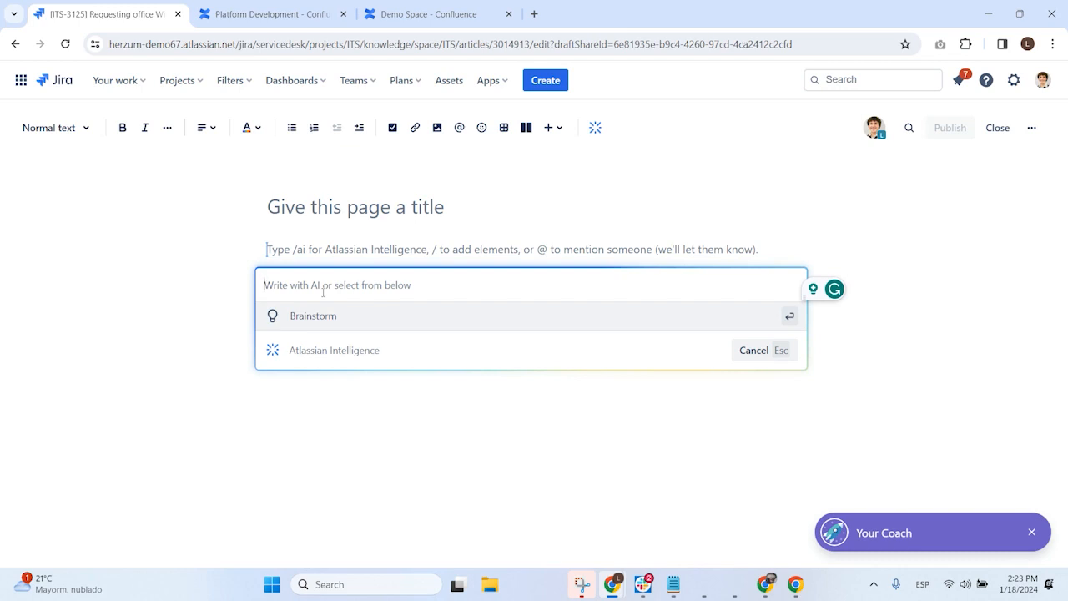
{"action": "type", "text": "How to solve"}
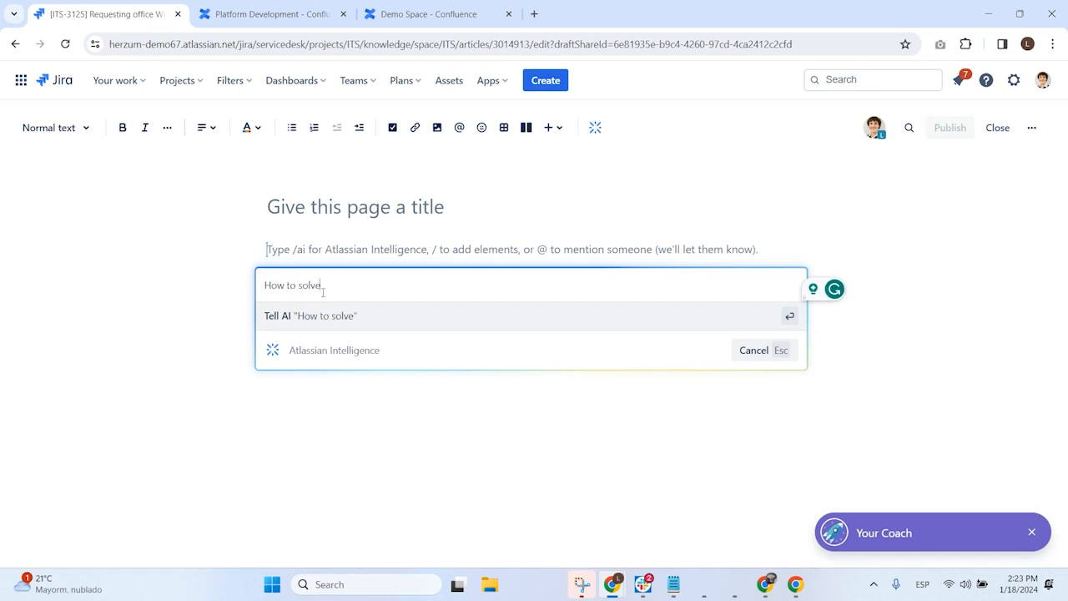
{"action": "type", "text": " DNS pr"}
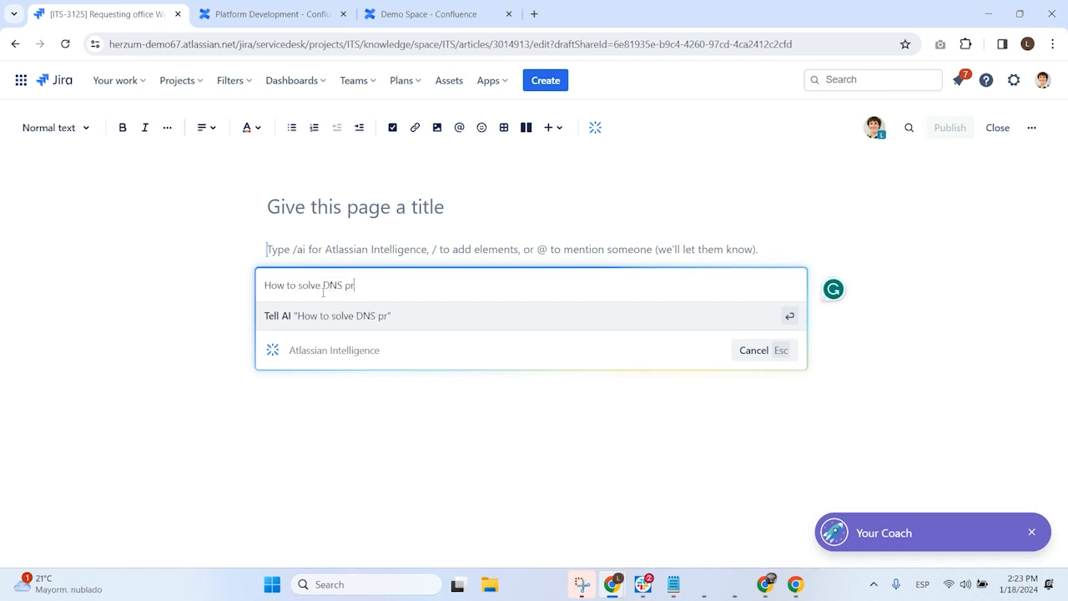
{"action": "type", "text": "oblems"}
{"action": "key", "text": "Return"}
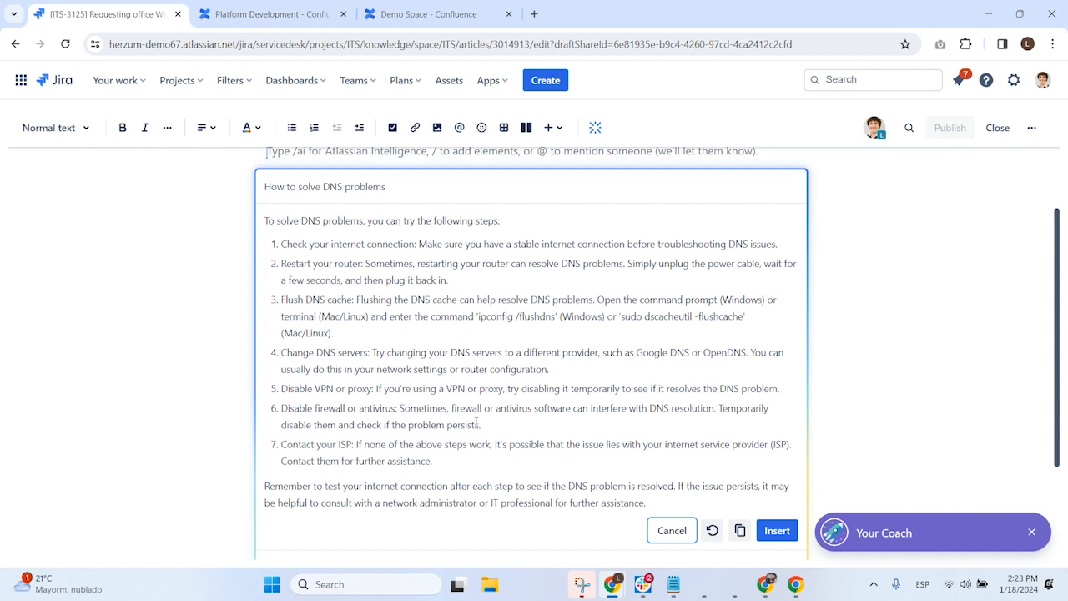
{"action": "left_click", "coordinate": [778, 531]}
Step: Review the inserted text, title the article "Solve DNS Problems", and publish it
{"action": "scroll", "coordinate": [467, 351], "scroll_direction": "up", "scroll_amount": 2}
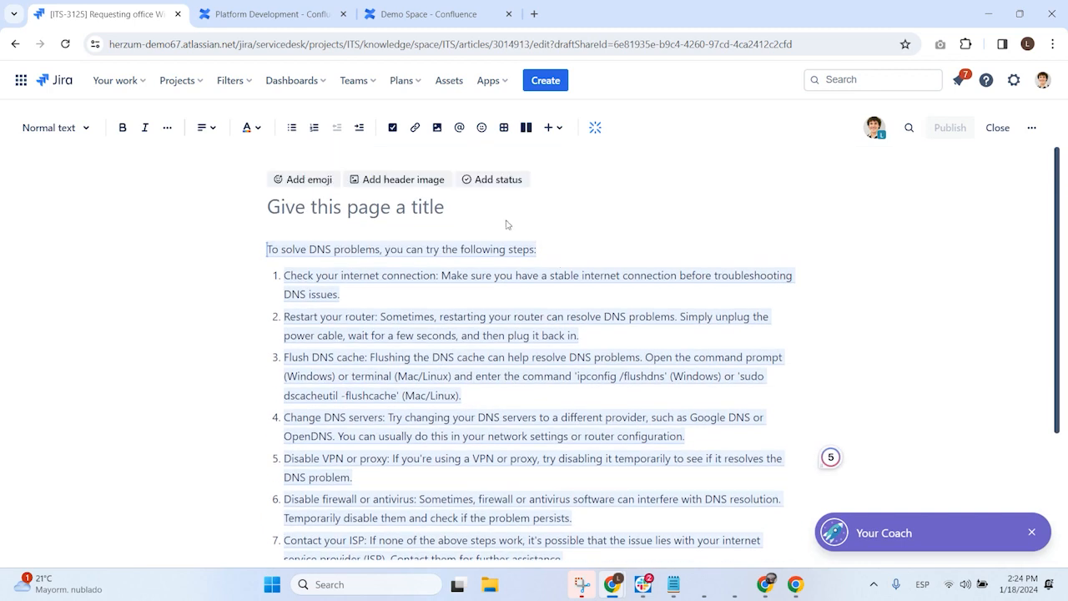
{"action": "scroll", "coordinate": [517, 386], "scroll_direction": "down", "scroll_amount": 1}
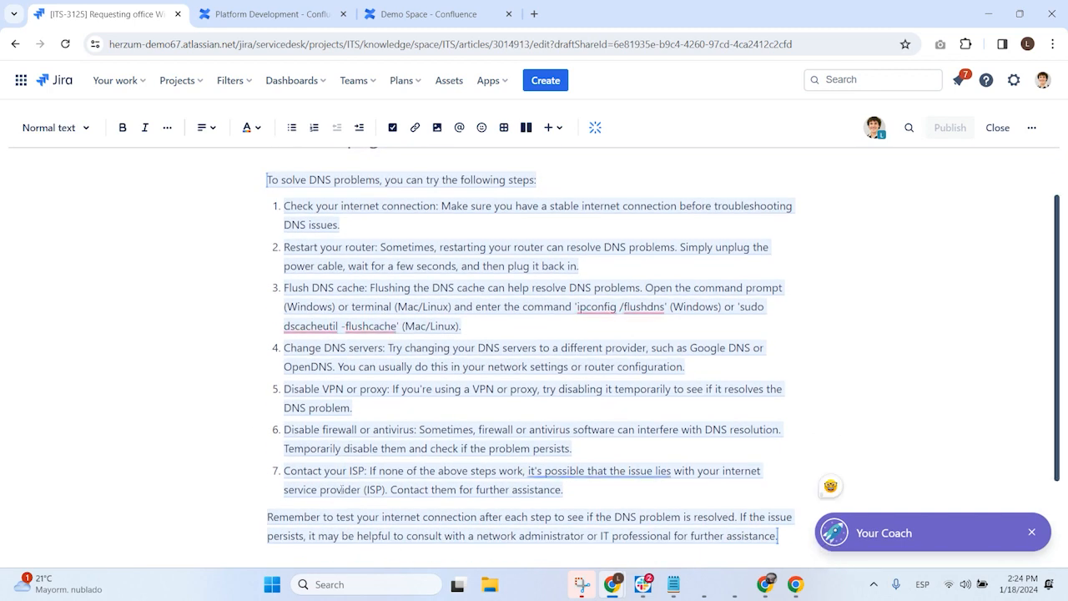
{"action": "left_click", "coordinate": [564, 336]}
{"action": "scroll", "coordinate": [375, 187], "scroll_direction": "up", "scroll_amount": 1}
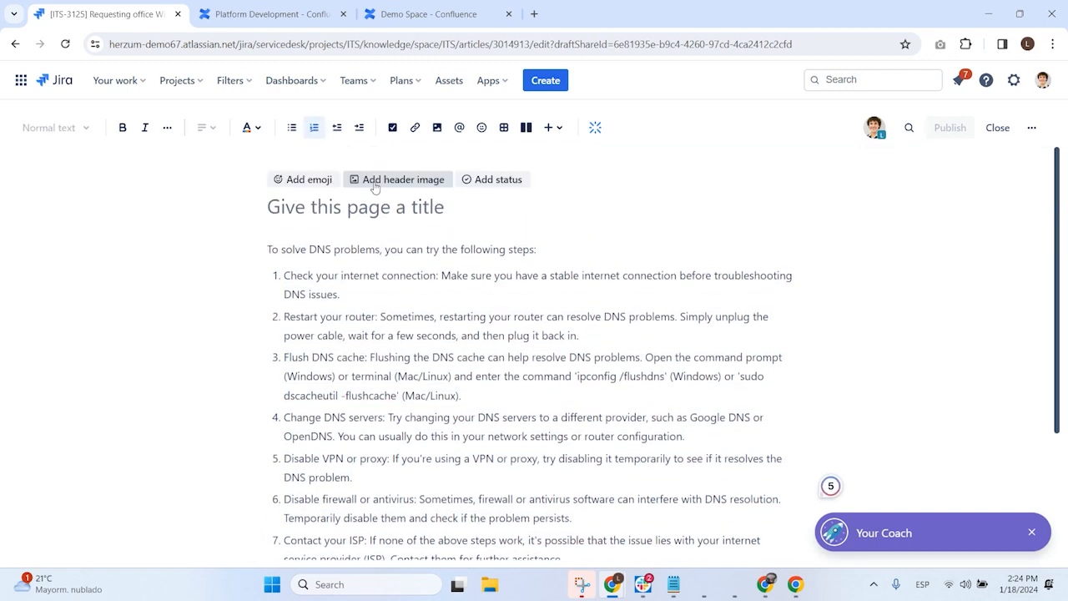
{"action": "scroll", "coordinate": [534, 351], "scroll_direction": "down", "scroll_amount": 2}
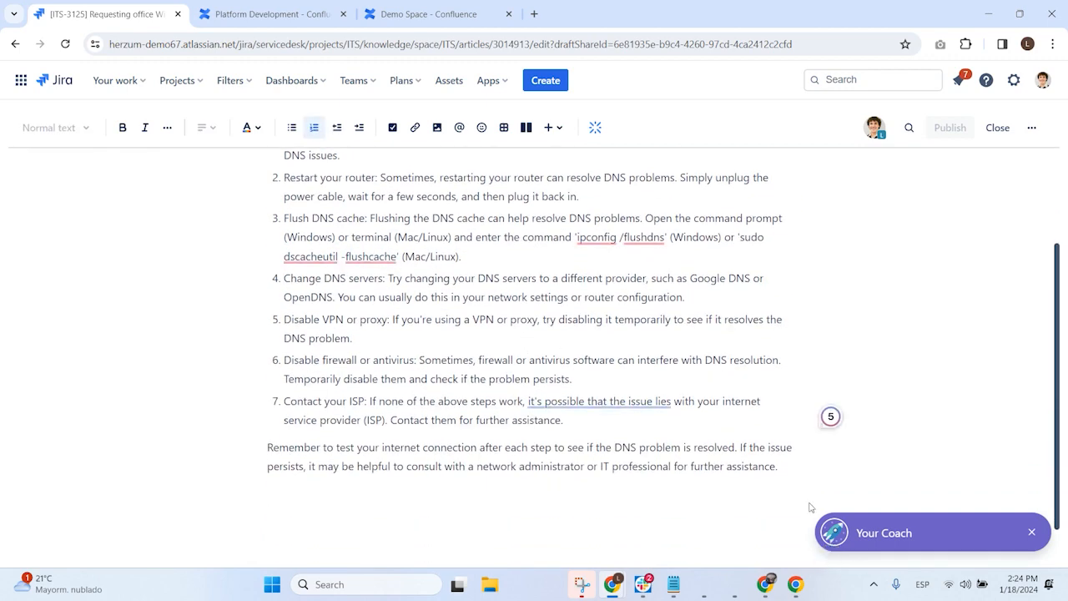
{"action": "scroll", "coordinate": [797, 478], "scroll_direction": "up", "scroll_amount": 2}
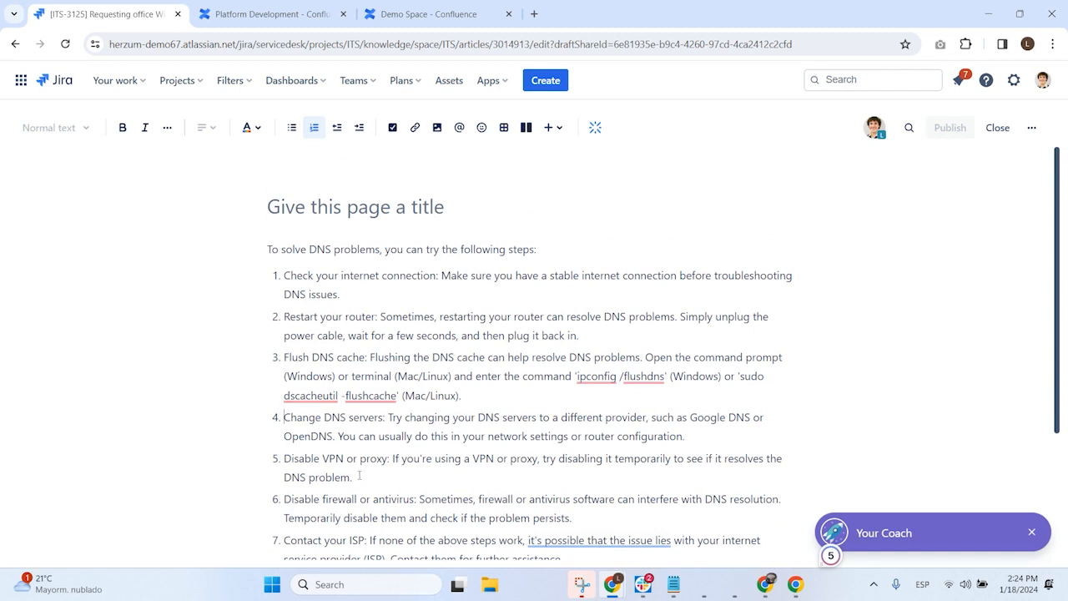
{"action": "left_click", "coordinate": [317, 209]}
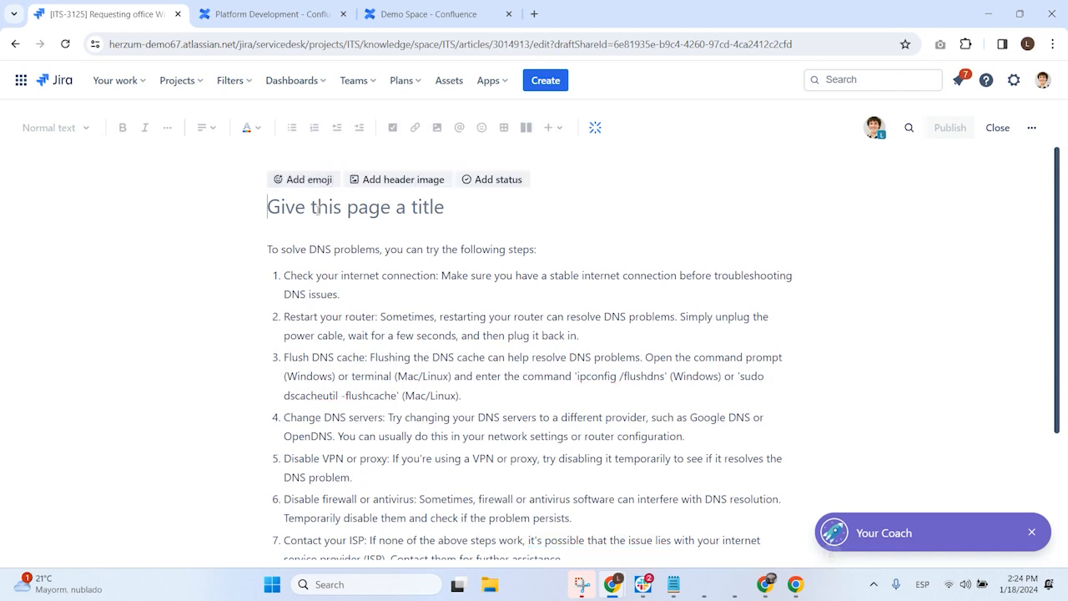
{"action": "type", "text": "Solve DN"}
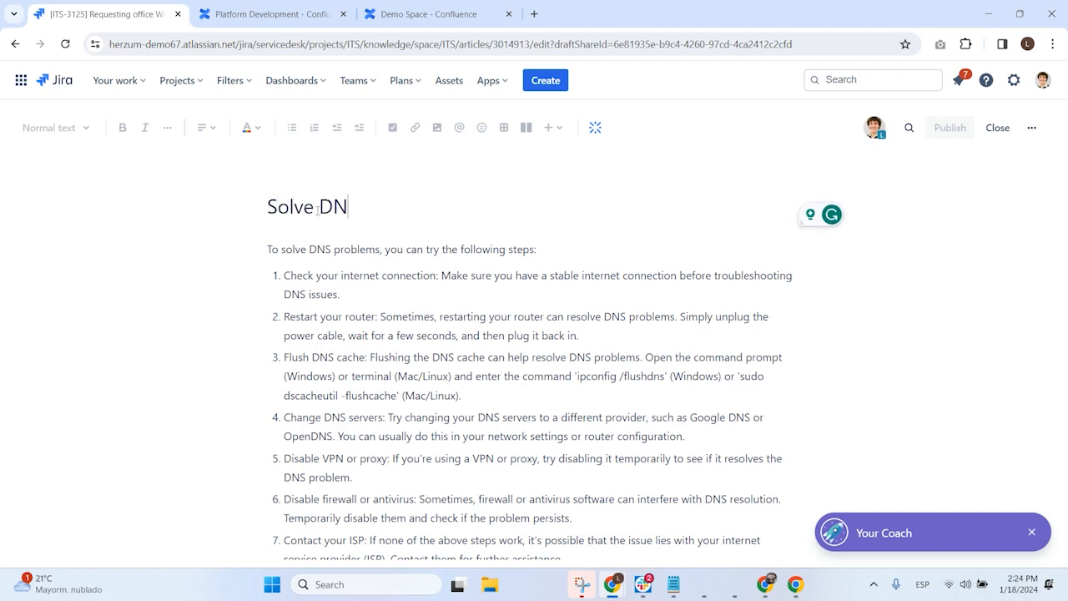
{"action": "type", "text": "S Probl"}
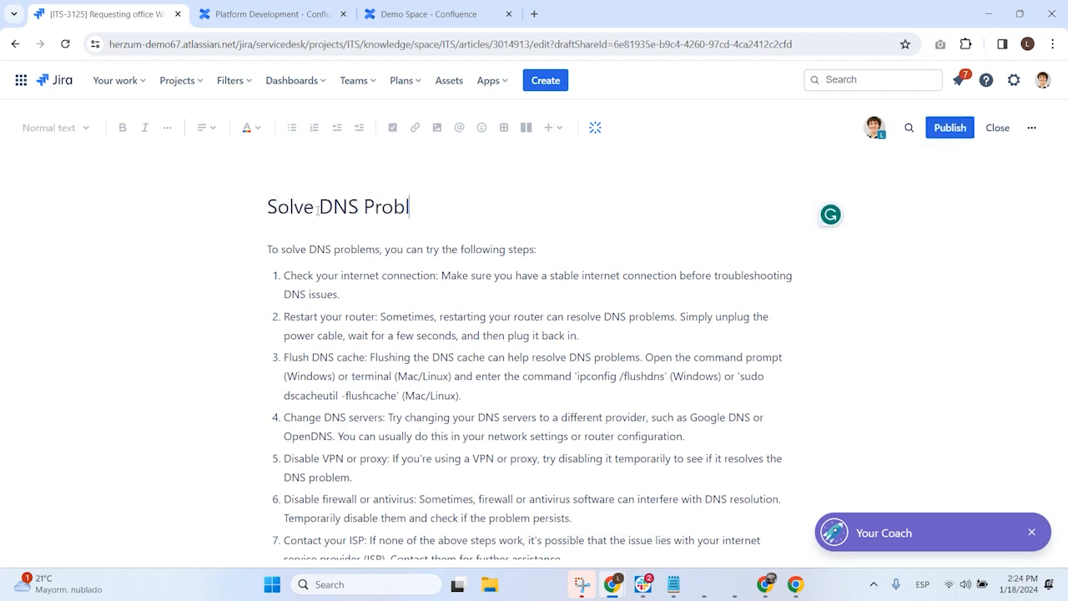
{"action": "type", "text": "ems"}
{"action": "left_click", "coordinate": [948, 130]}
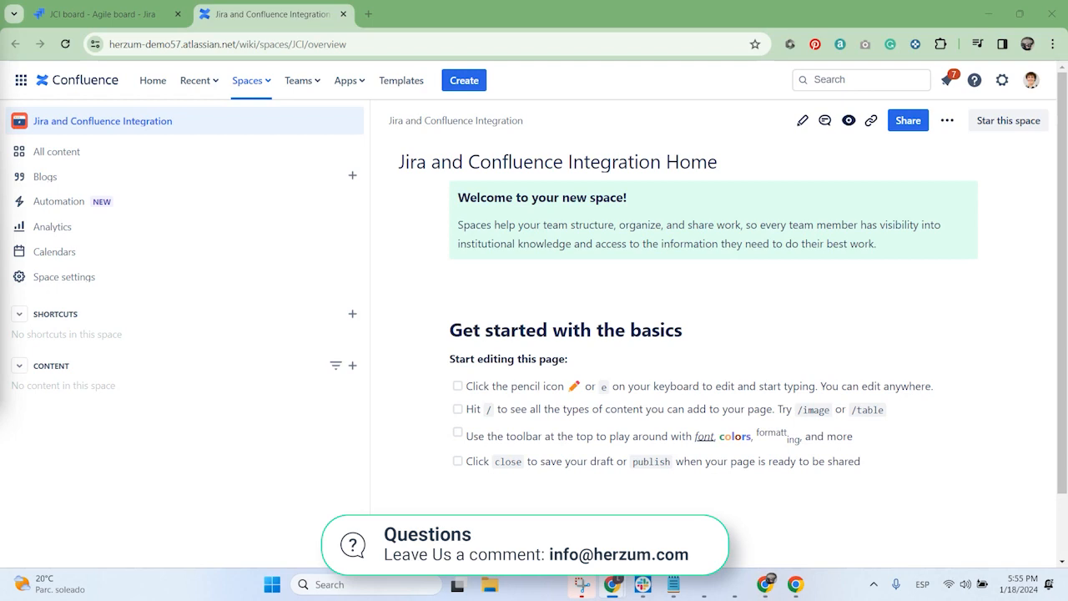
Step: Create a new page titled "PM charts" in the IT Support space in Confluence
{"action": "left_click", "coordinate": [255, 81]}
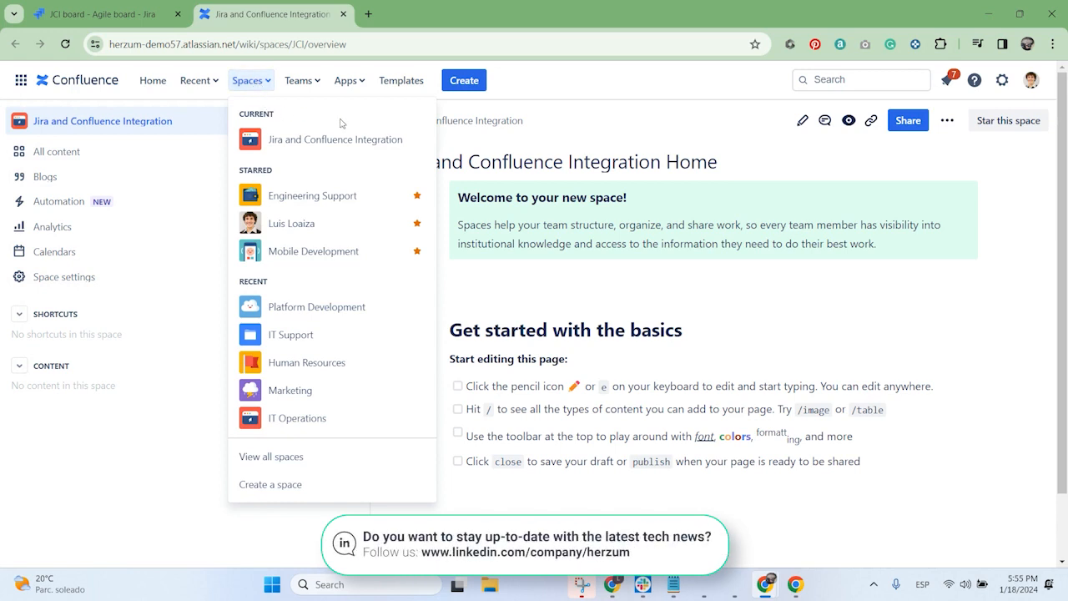
{"action": "left_click", "coordinate": [288, 336]}
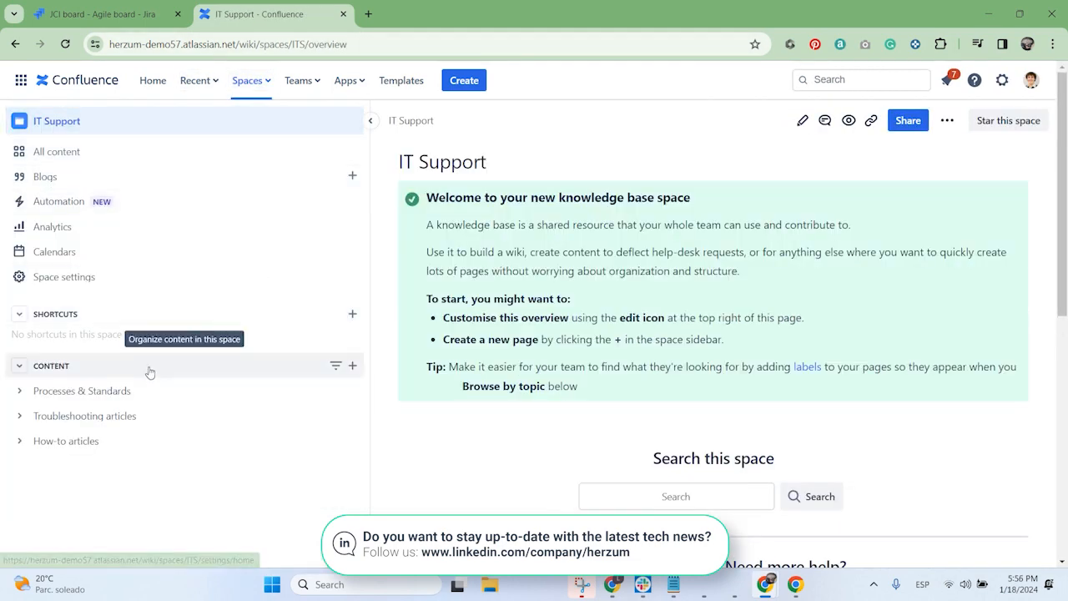
{"action": "left_click", "coordinate": [352, 368]}
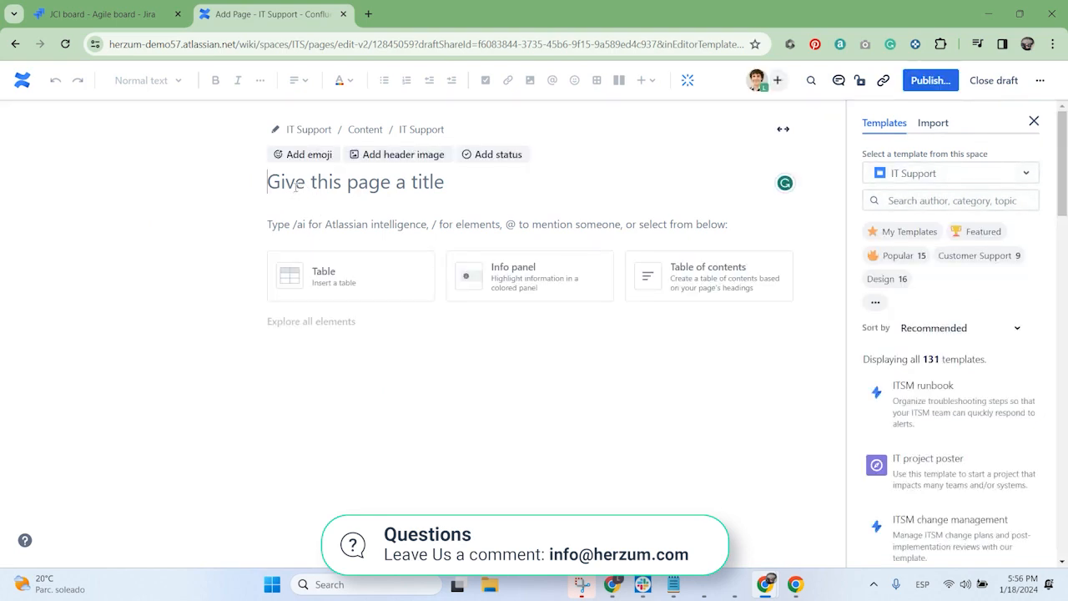
{"action": "type", "text": "PM"}
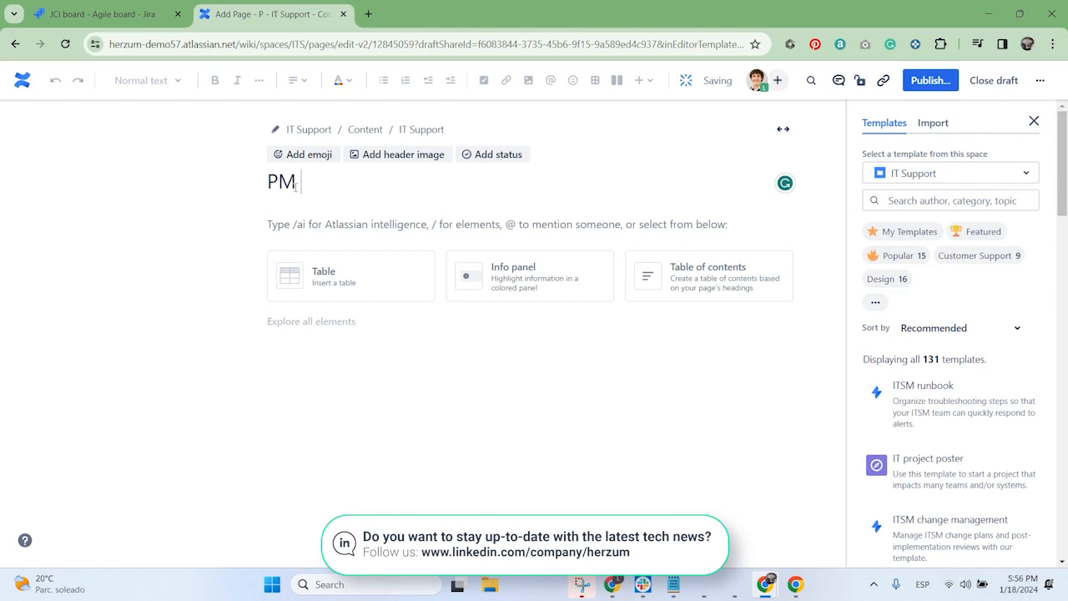
{"action": "type", "text": " charts"}
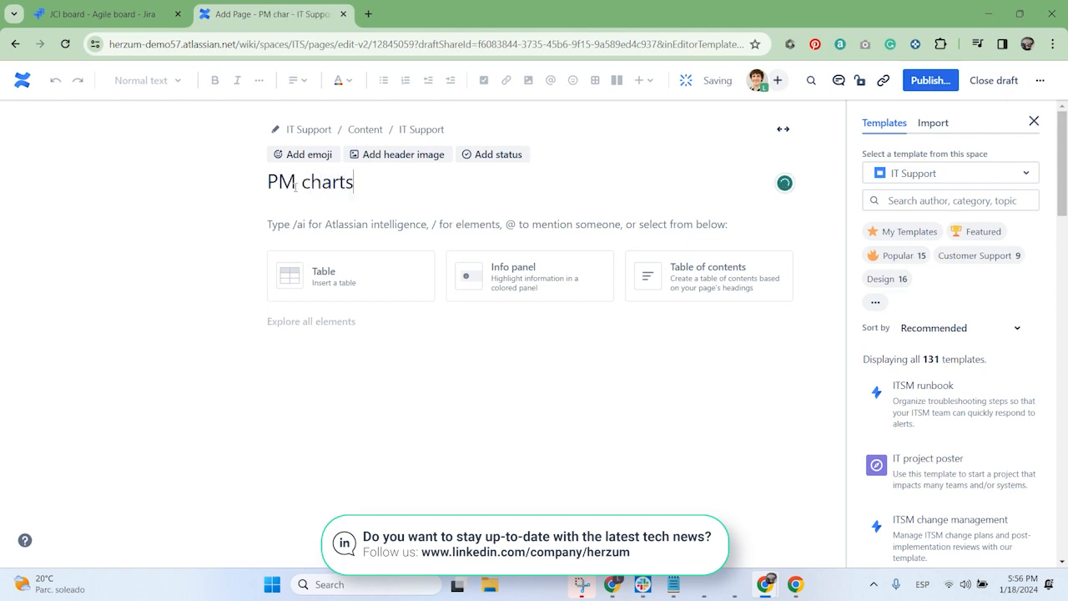
Step: Start inserting a JIRA Charts element in the body of the PM charts page
{"action": "left_click", "coordinate": [307, 227]}
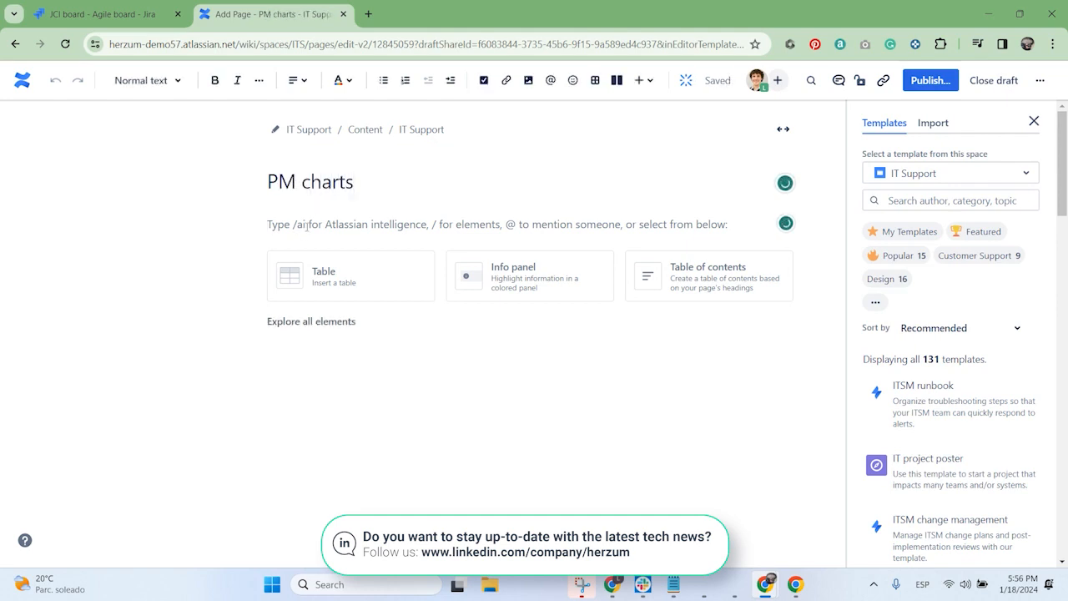
{"action": "type", "text": "/"}
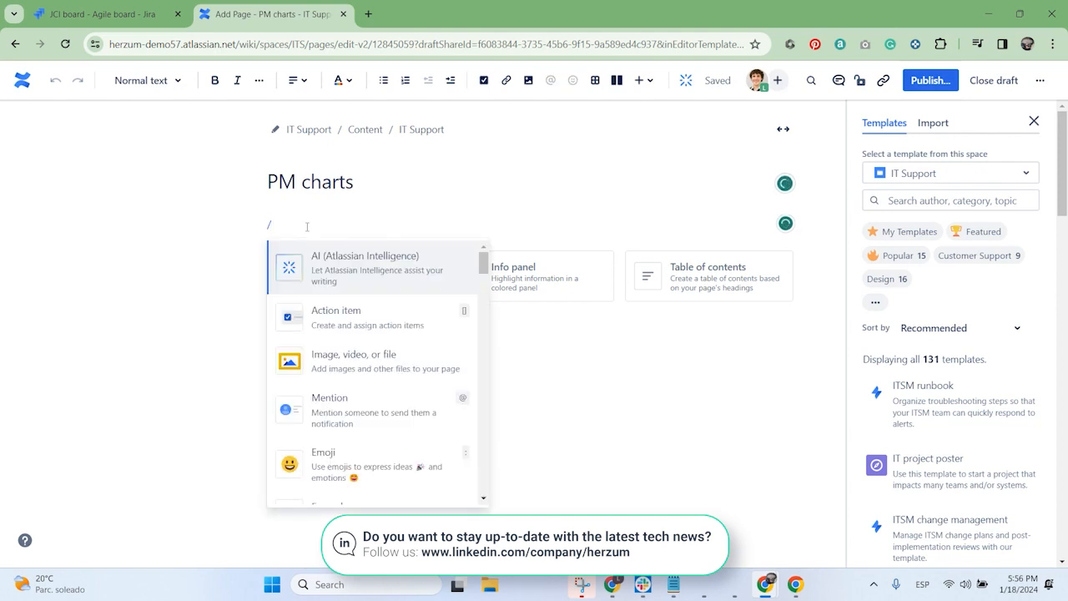
{"action": "type", "text": "jira"}
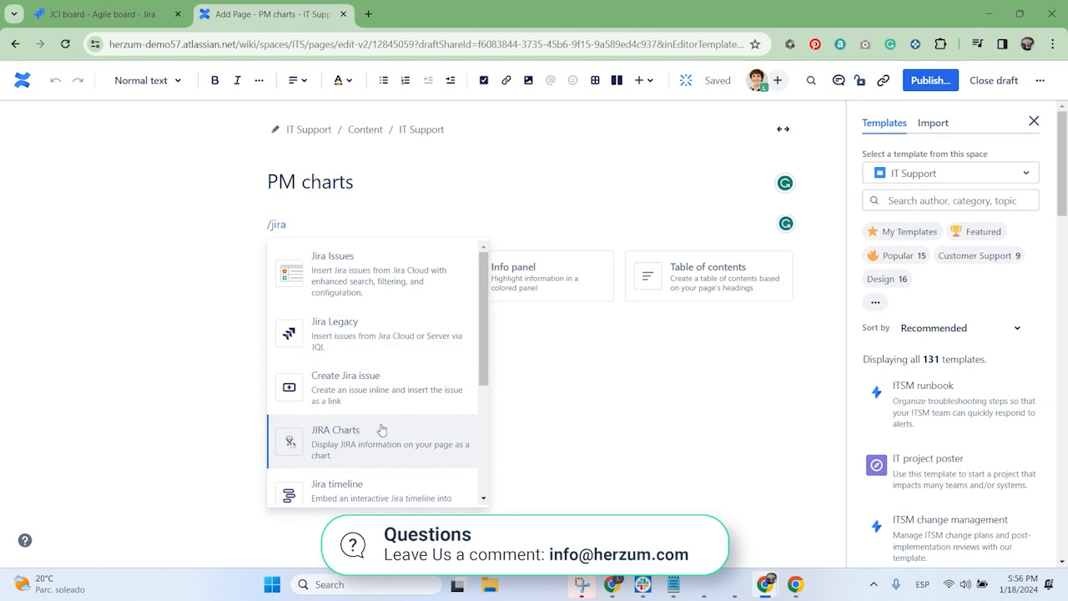
{"action": "scroll", "coordinate": [384, 434], "scroll_direction": "down", "scroll_amount": 1}
{"action": "scroll", "coordinate": [332, 424], "scroll_direction": "down", "scroll_amount": 1}
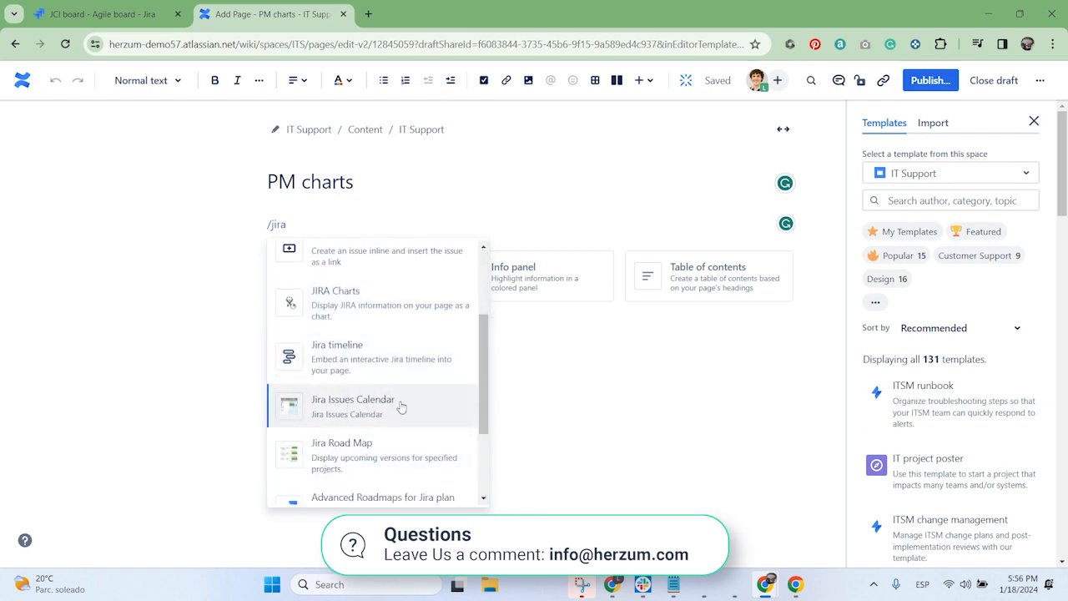
{"action": "scroll", "coordinate": [412, 387], "scroll_direction": "down", "scroll_amount": 1}
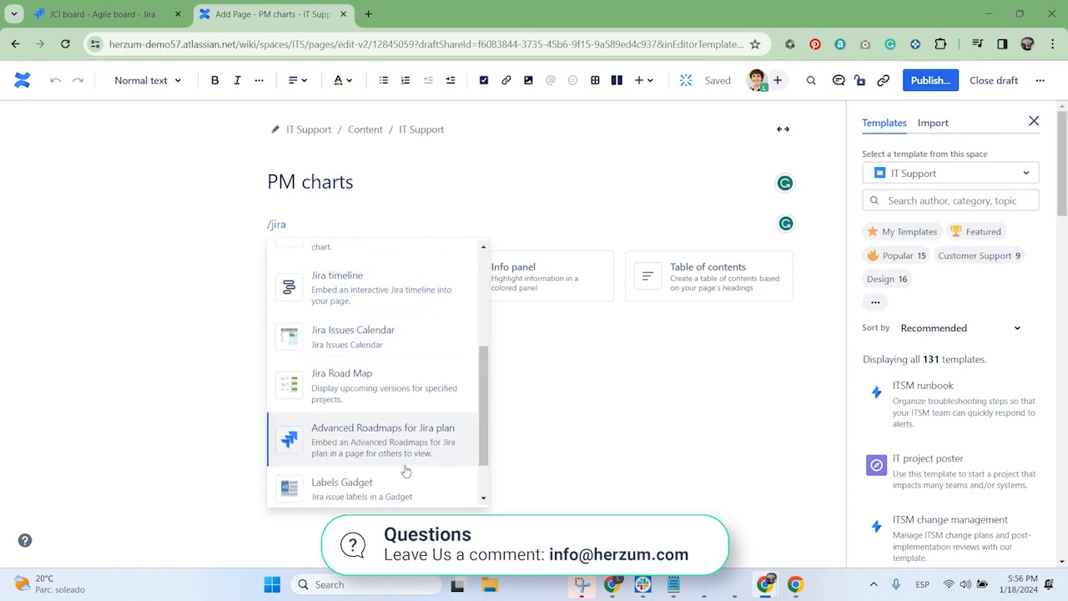
{"action": "scroll", "coordinate": [367, 400], "scroll_direction": "up", "scroll_amount": 4}
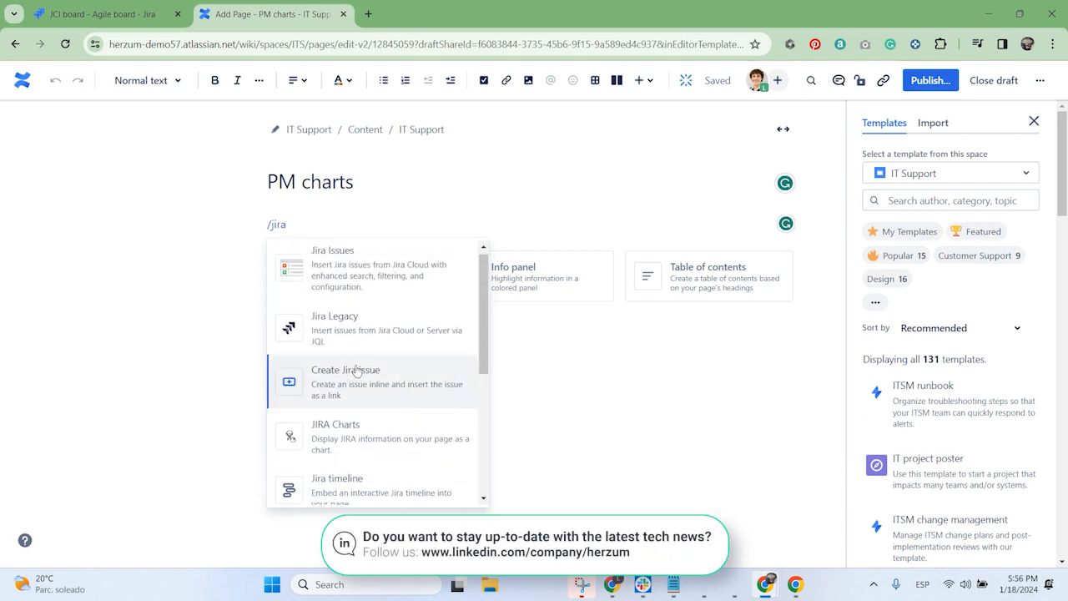
{"action": "left_click", "coordinate": [349, 438]}
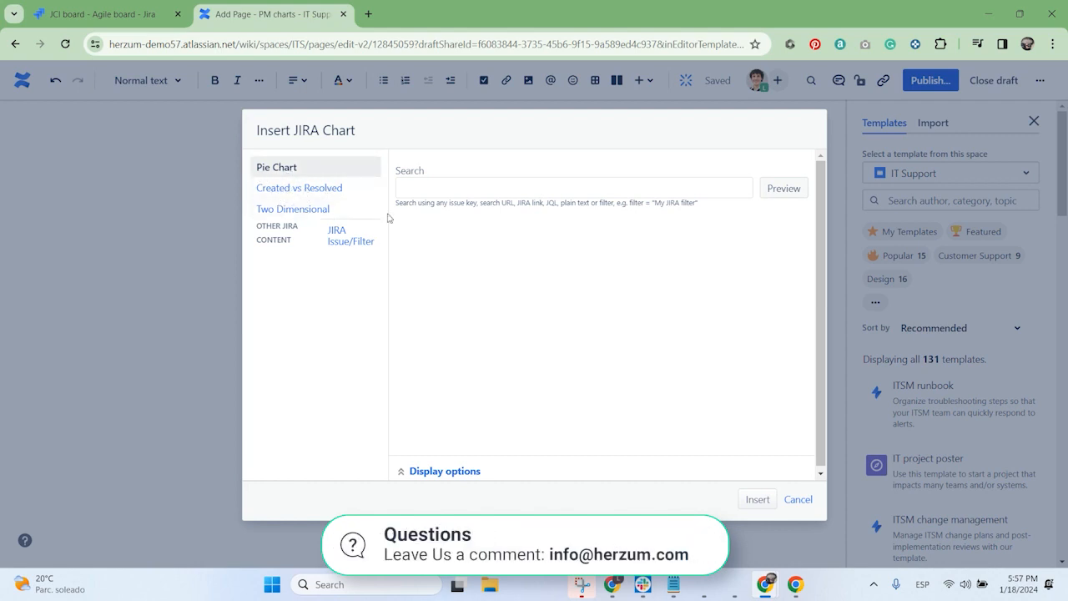
Step: Preview a Two Dimensional chart for the query "project= ITS" and expand its display options
{"action": "left_click", "coordinate": [298, 215]}
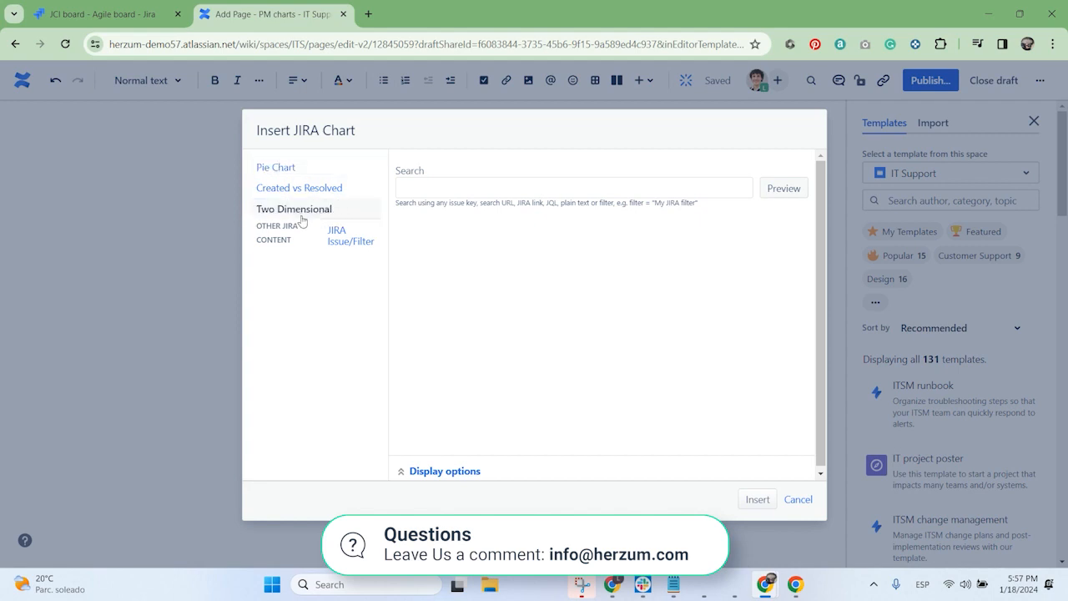
{"action": "left_click", "coordinate": [434, 193]}
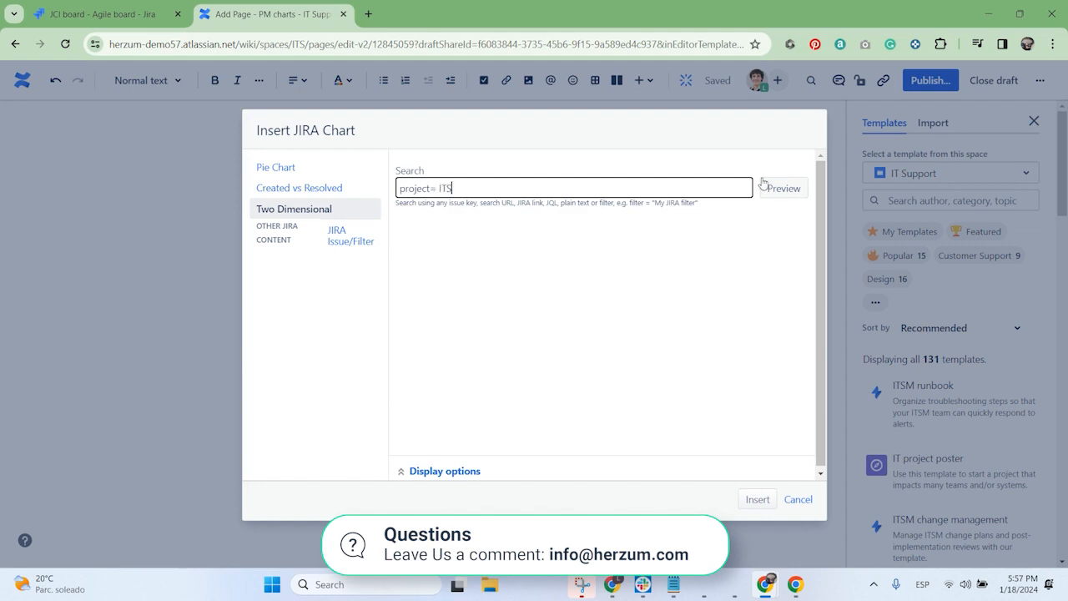
{"action": "left_click", "coordinate": [777, 200]}
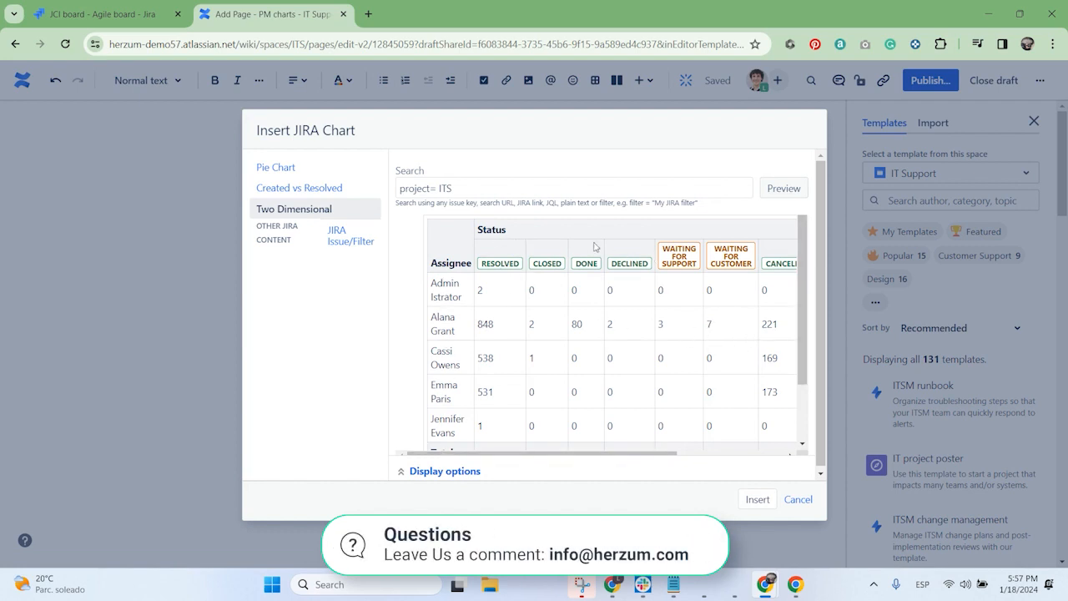
{"action": "scroll", "coordinate": [643, 359], "scroll_direction": "down", "scroll_amount": 2}
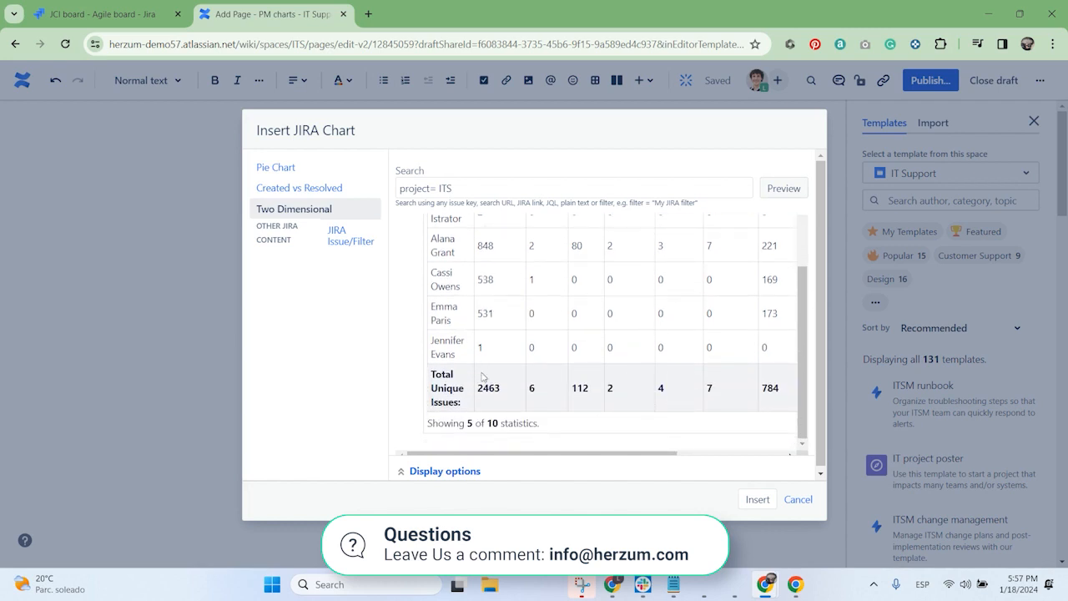
{"action": "left_click", "coordinate": [419, 472]}
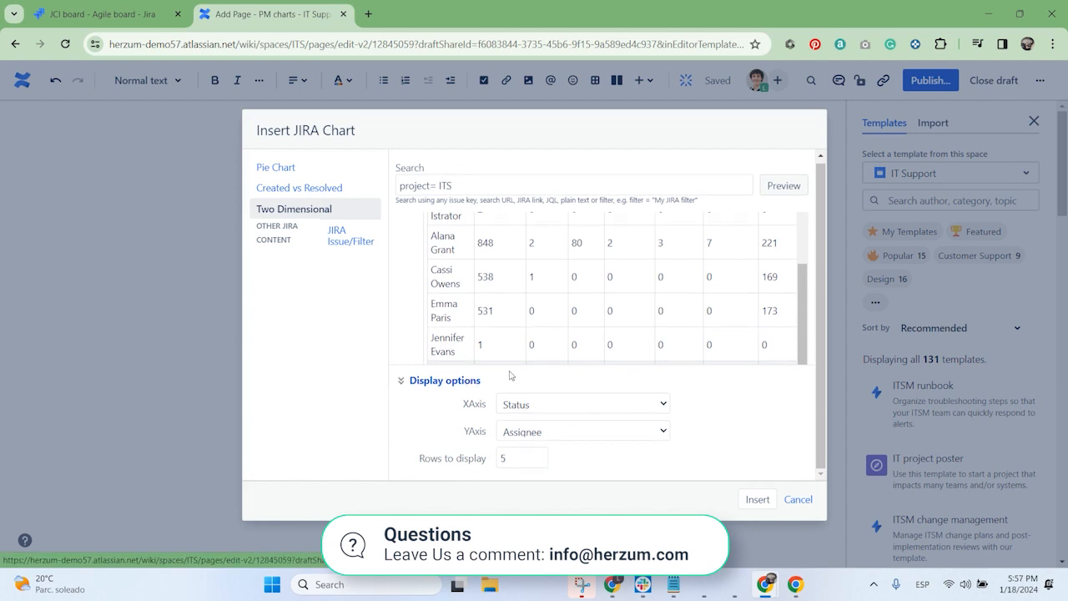
Step: Examine the fields available for the chart's X axis and review the previewed status table
{"action": "left_click", "coordinate": [572, 409]}
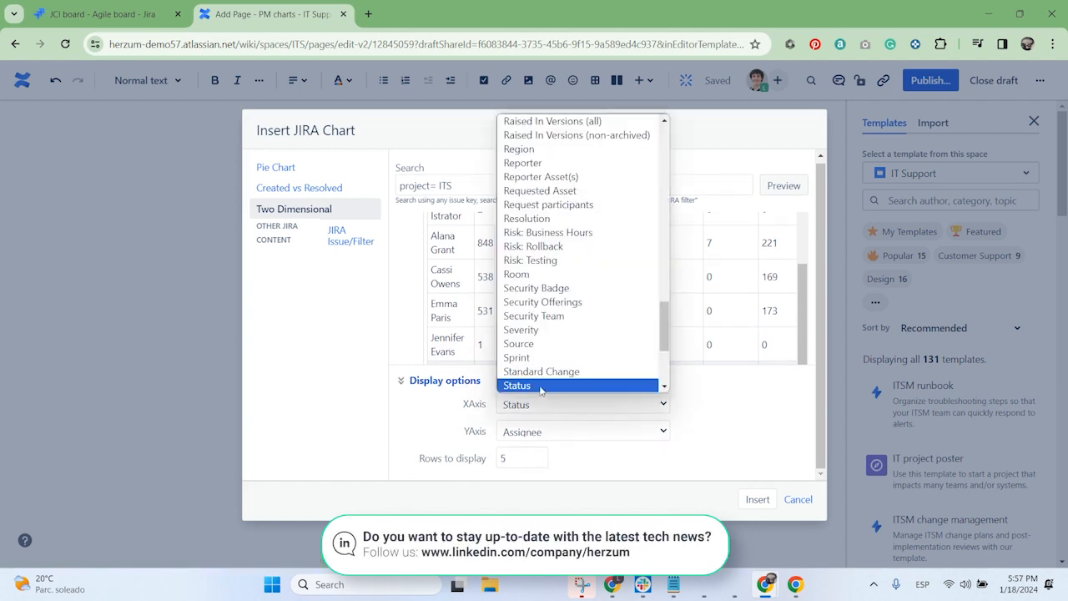
{"action": "key", "text": "Down"}
{"action": "key", "text": "Down"}
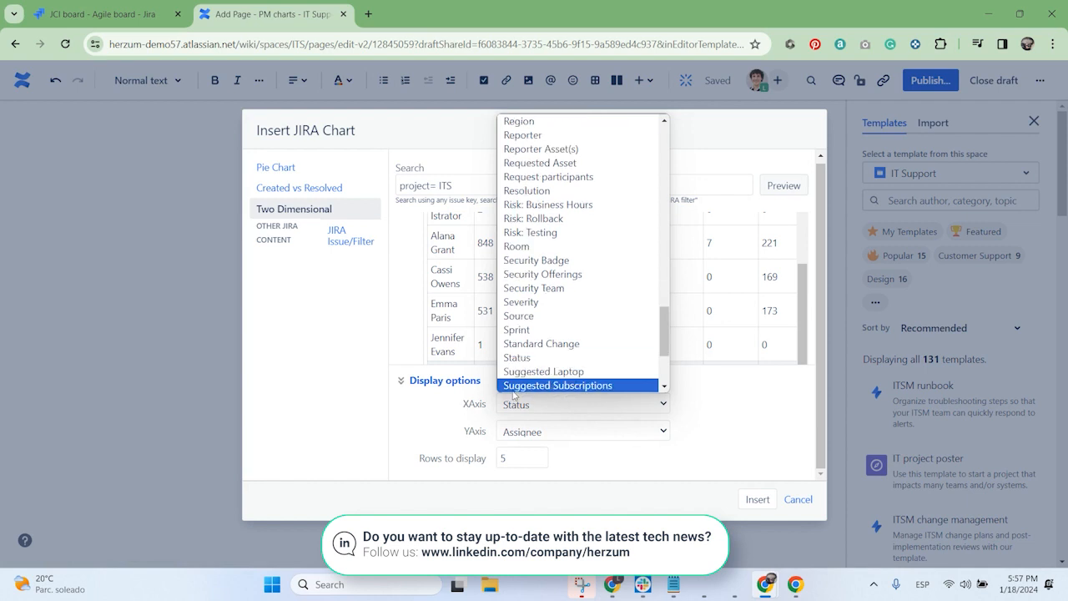
{"action": "left_click", "coordinate": [390, 427]}
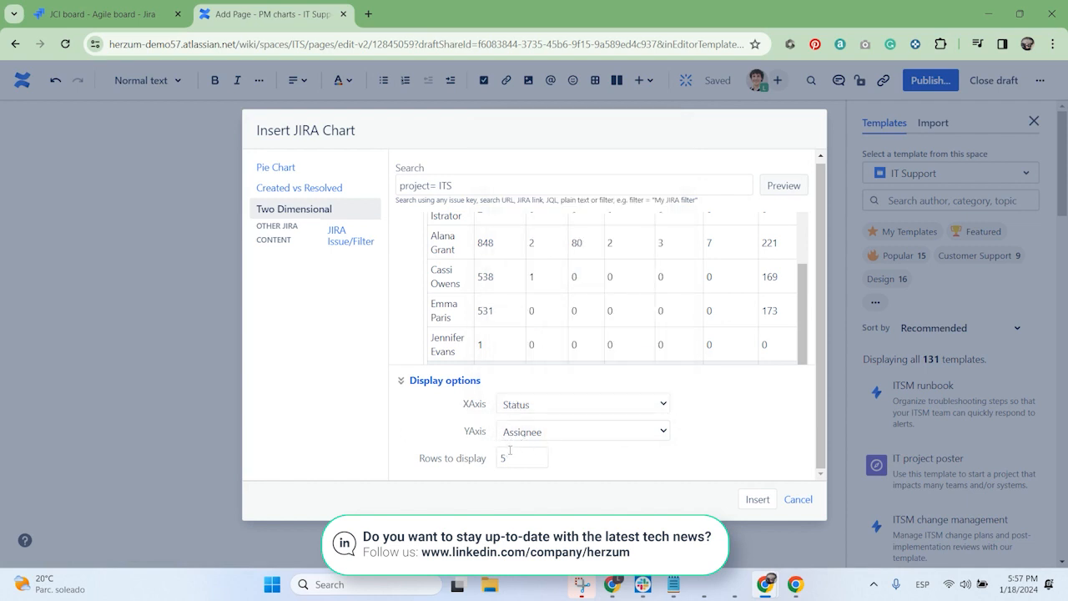
{"action": "scroll", "coordinate": [524, 270], "scroll_direction": "up", "scroll_amount": 2}
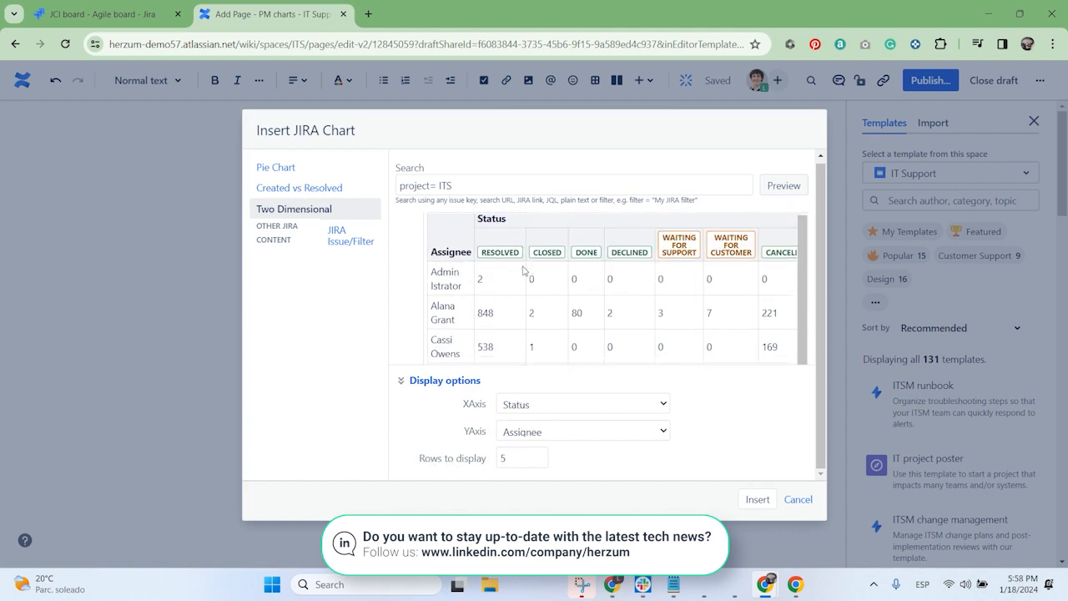
{"action": "scroll", "coordinate": [524, 270], "scroll_direction": "down", "scroll_amount": 2}
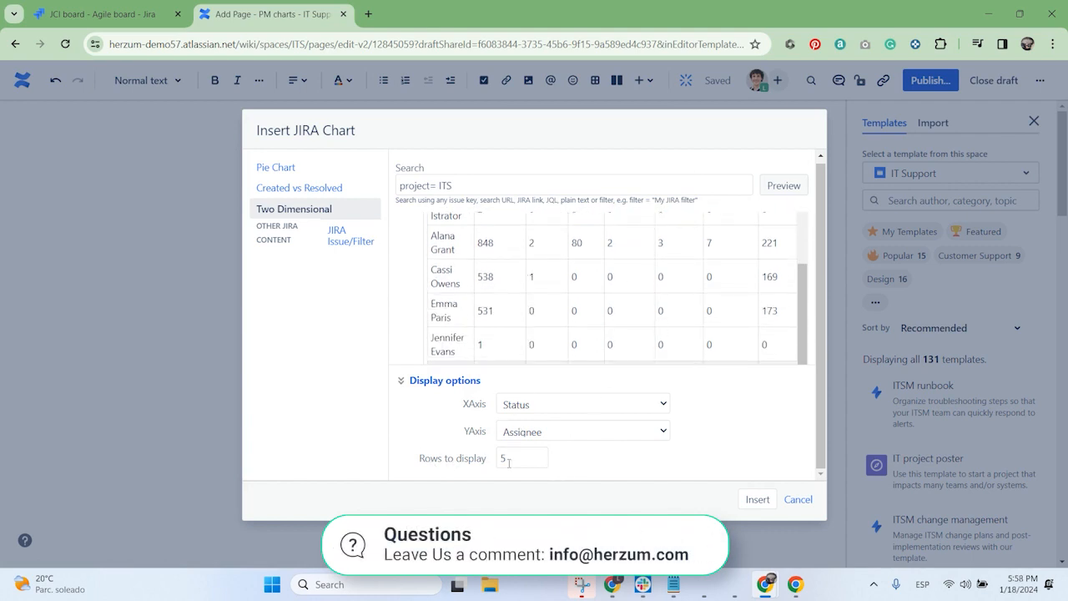
Step: Set the chart's rows to display to 20 and insert the chart into the page
{"action": "left_click_drag", "start_coordinate": [508, 463], "coordinate": [451, 464]}
{"action": "type", "text": "20"}
{"action": "left_click", "coordinate": [430, 431]}
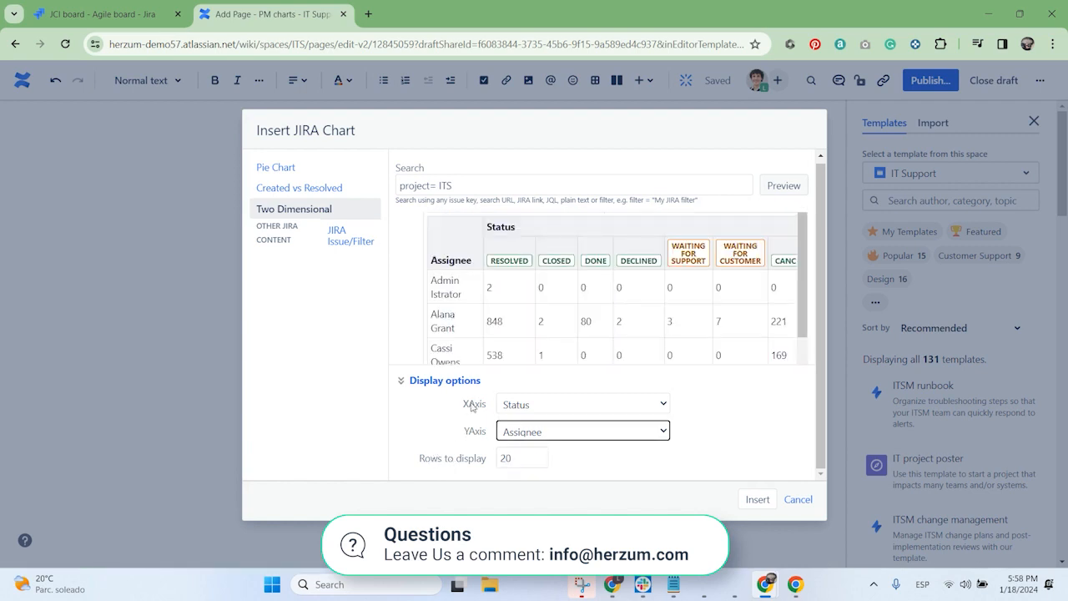
{"action": "left_click", "coordinate": [764, 426]}
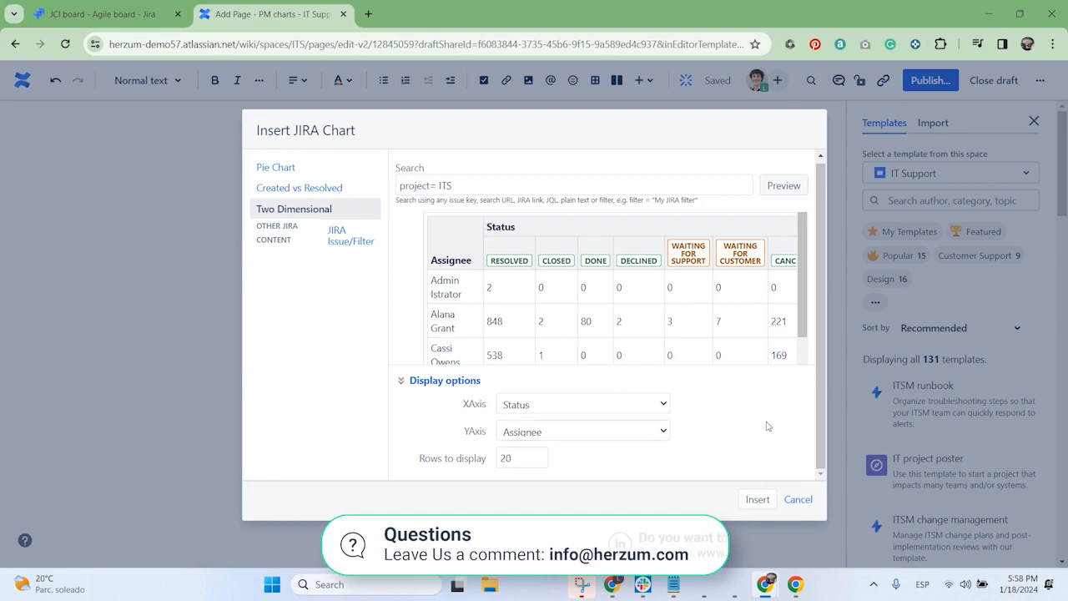
{"action": "left_click", "coordinate": [765, 504]}
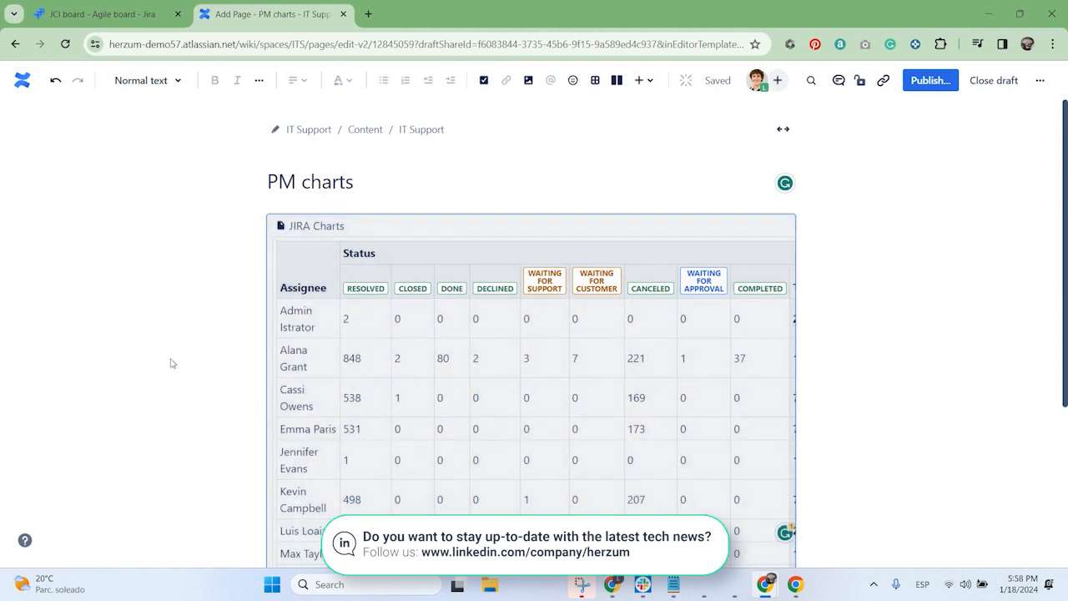
Step: Publish the PM charts page in the IT Support space and collapse the space sidebar
{"action": "scroll", "coordinate": [351, 346], "scroll_direction": "down", "scroll_amount": 1}
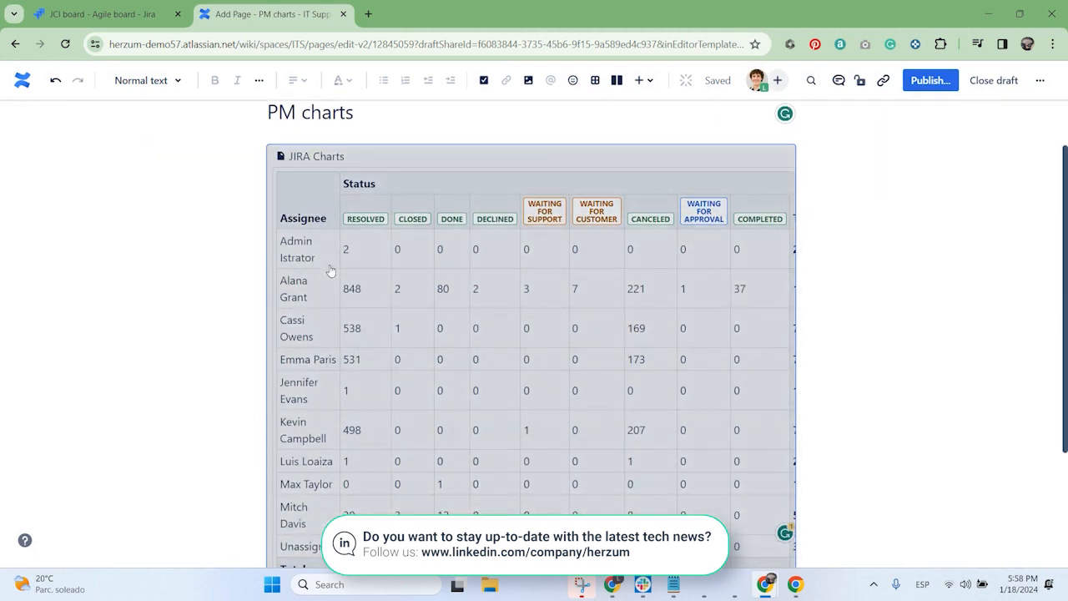
{"action": "scroll", "coordinate": [240, 390], "scroll_direction": "up", "scroll_amount": 1}
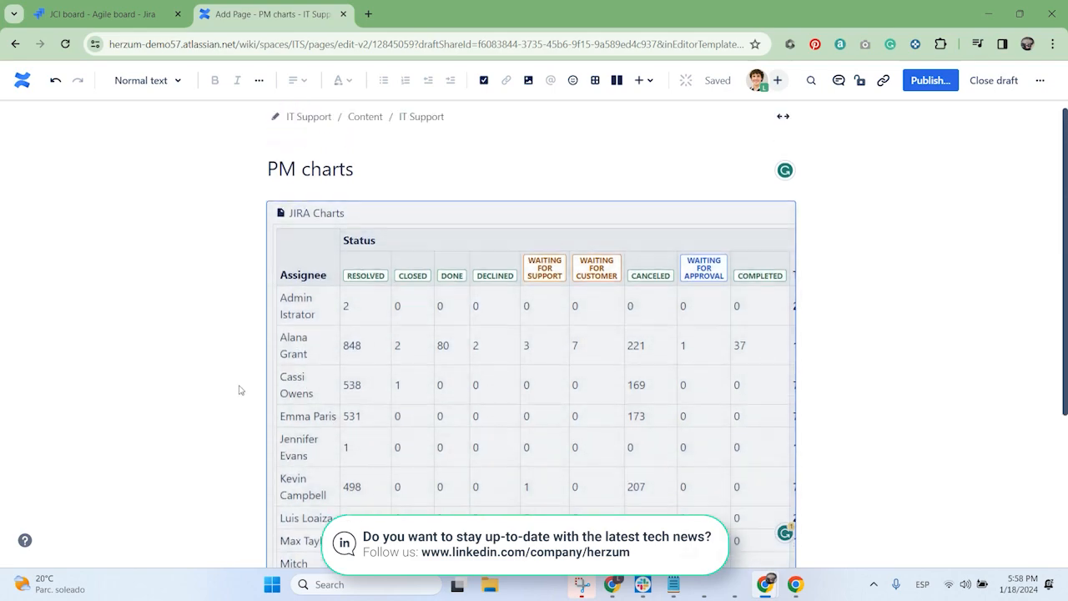
{"action": "left_click", "coordinate": [921, 84]}
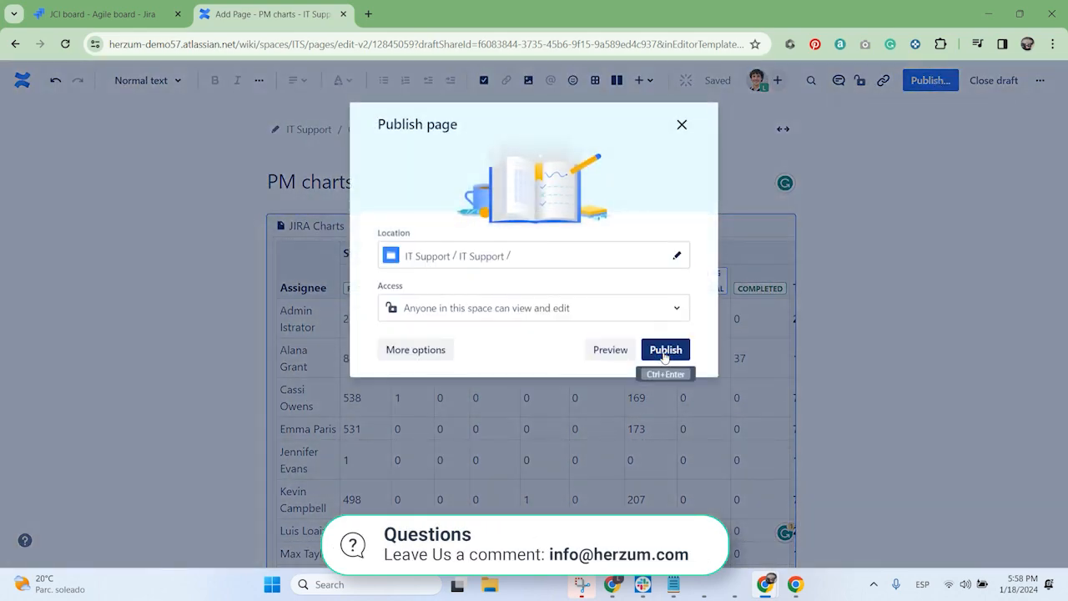
{"action": "left_click", "coordinate": [665, 352]}
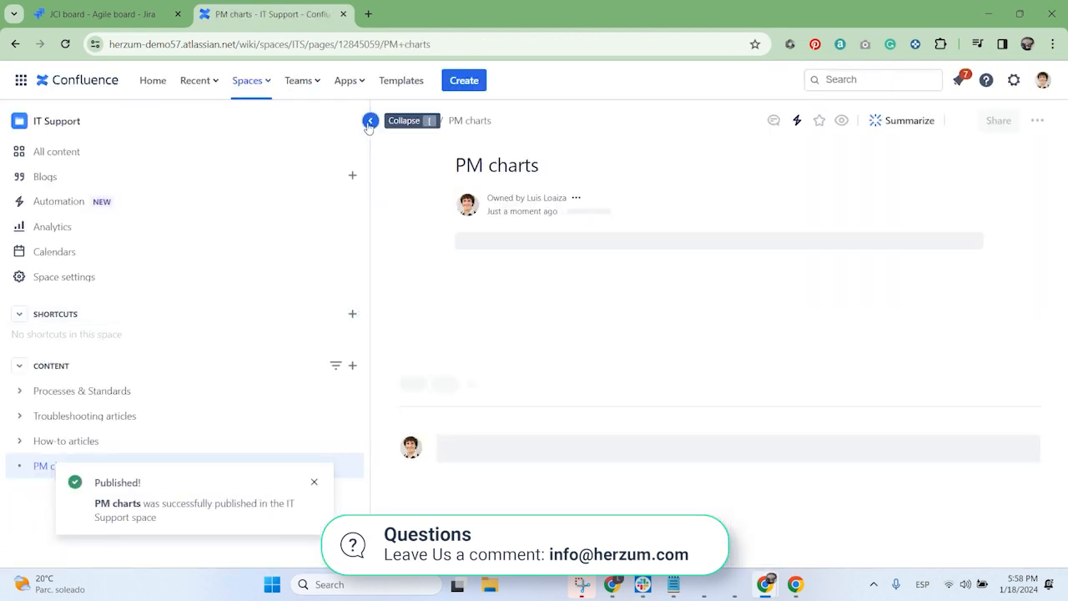
{"action": "left_click", "coordinate": [370, 121]}
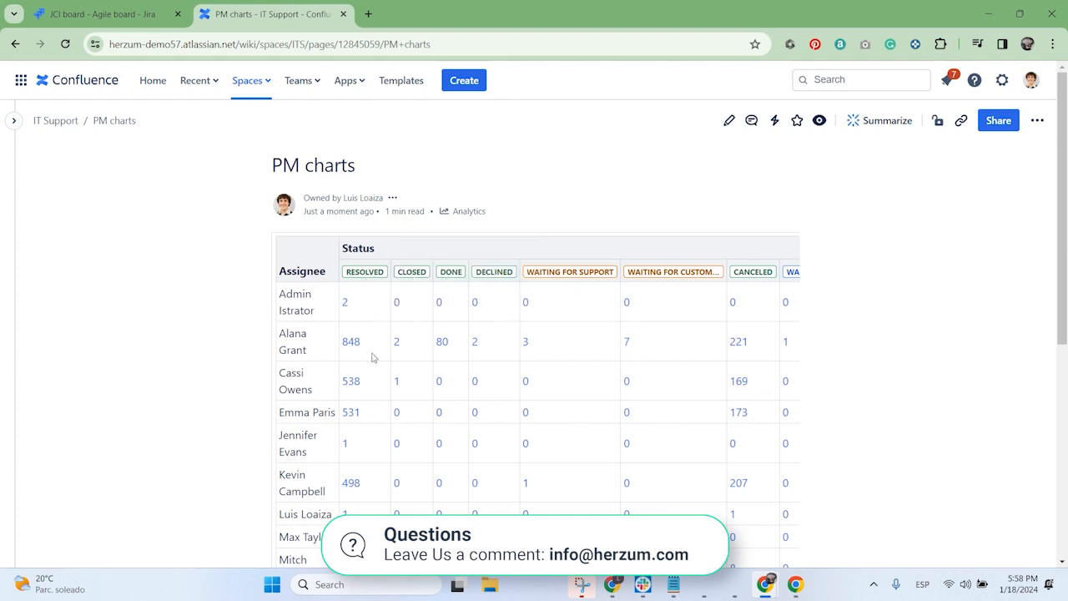
Step: View the third assignee's resolved issues in Jira from the chart, and return to the PM charts page
{"action": "left_click", "coordinate": [352, 382]}
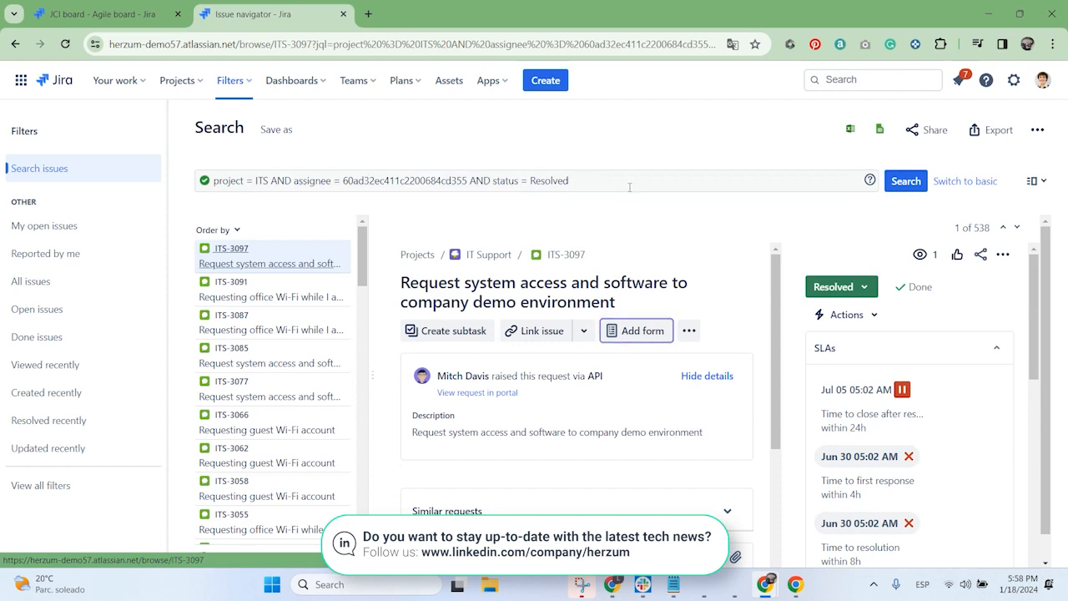
{"action": "mouse_move", "coordinate": [364, 257]}
{"action": "left_mouse_down"}
{"action": "mouse_move", "coordinate": [360, 434]}
{"action": "mouse_move", "coordinate": [362, 243]}
{"action": "left_mouse_up"}
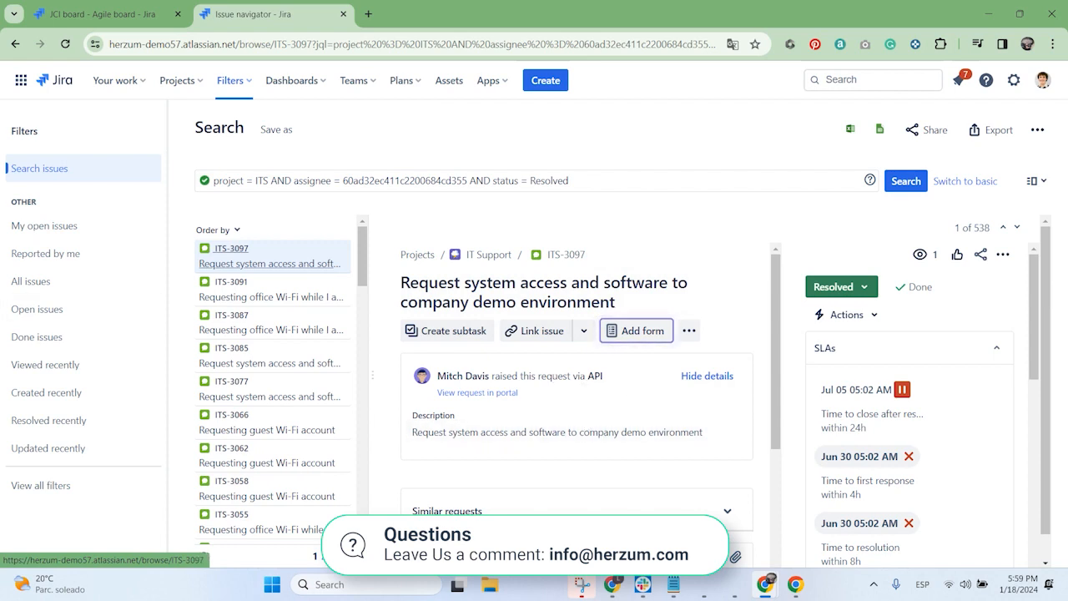
{"action": "left_click", "coordinate": [15, 44]}
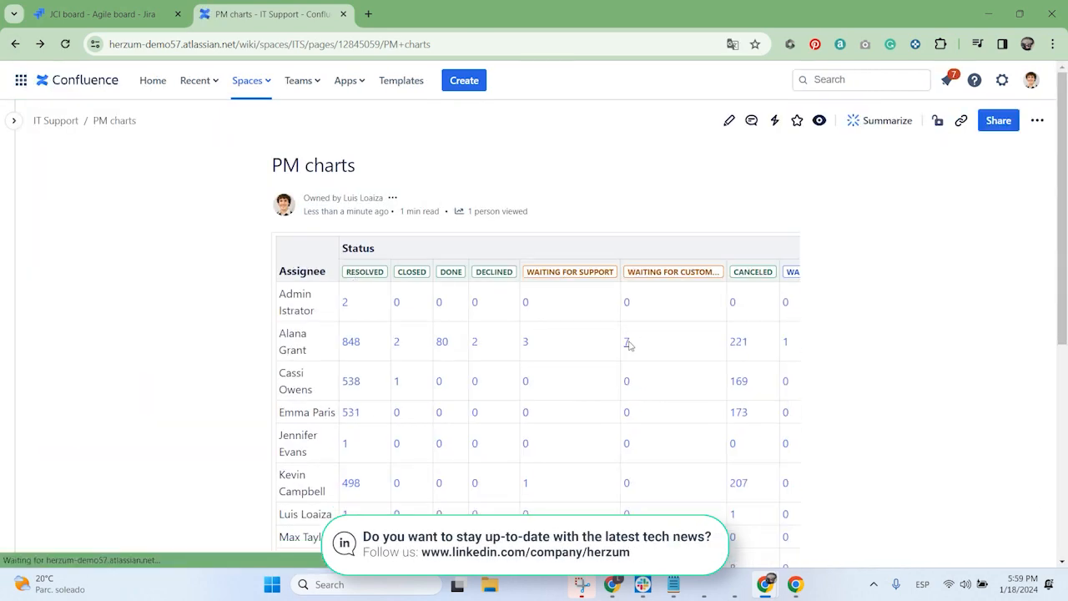
Step: Open the sixth assignee's "Waiting for support" issue from the chart and examine its related knowledge base articles
{"action": "left_click", "coordinate": [526, 484]}
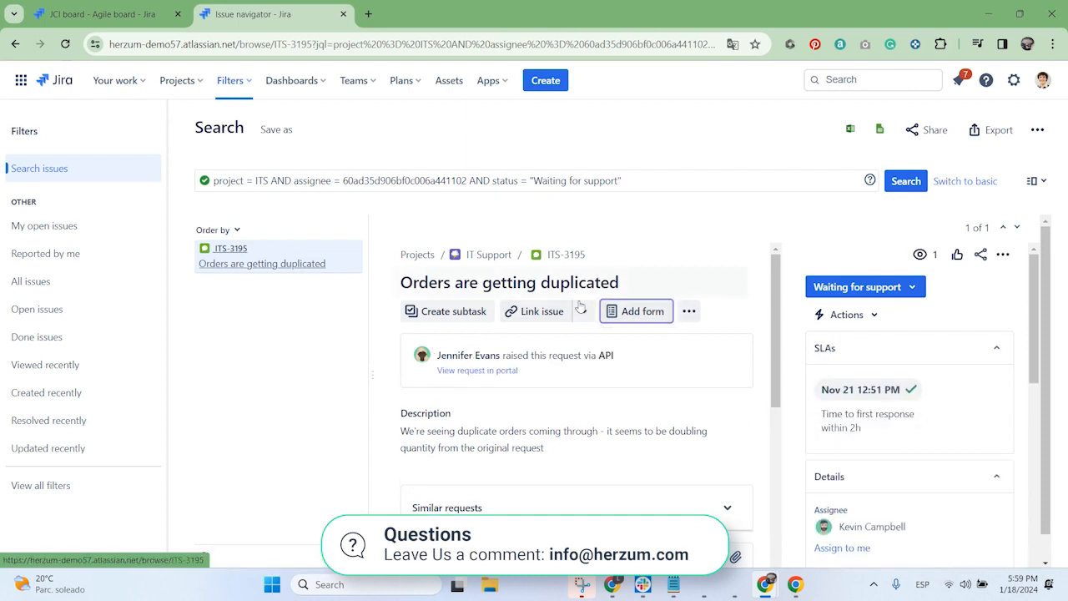
{"action": "scroll", "coordinate": [915, 359], "scroll_direction": "down", "scroll_amount": 5}
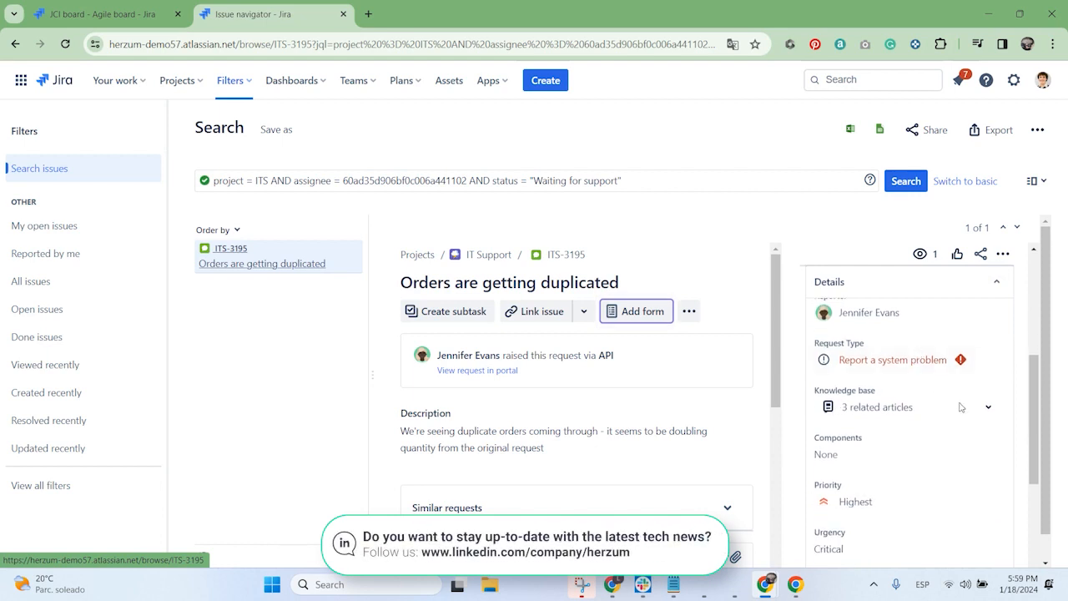
{"action": "left_click", "coordinate": [962, 408]}
{"action": "scroll", "coordinate": [901, 409], "scroll_direction": "down", "scroll_amount": 1}
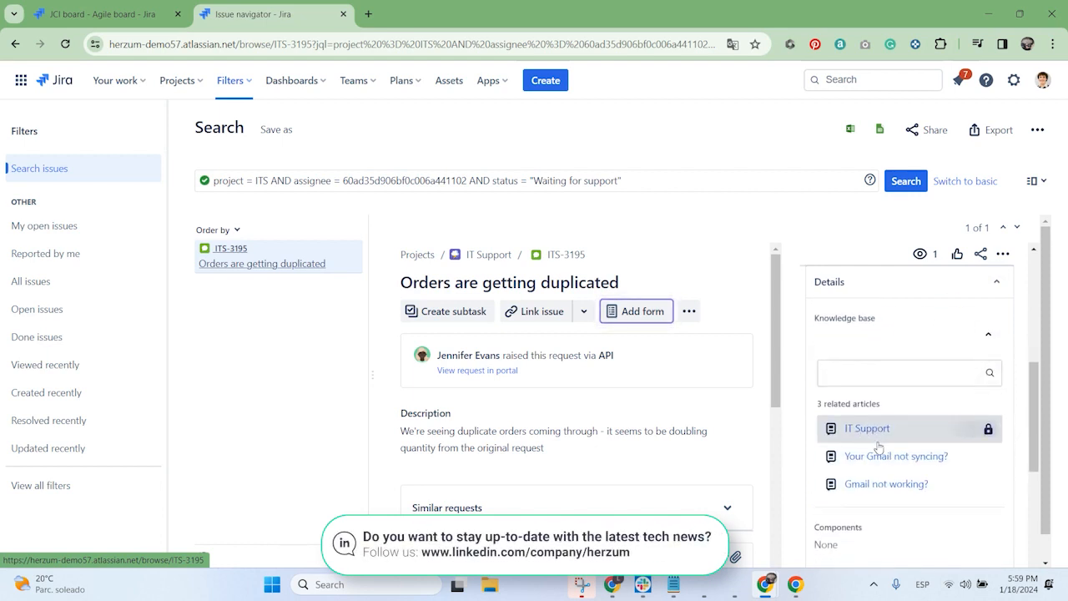
{"action": "scroll", "coordinate": [885, 450], "scroll_direction": "down", "scroll_amount": 1}
{"action": "scroll", "coordinate": [912, 502], "scroll_direction": "up", "scroll_amount": 2}
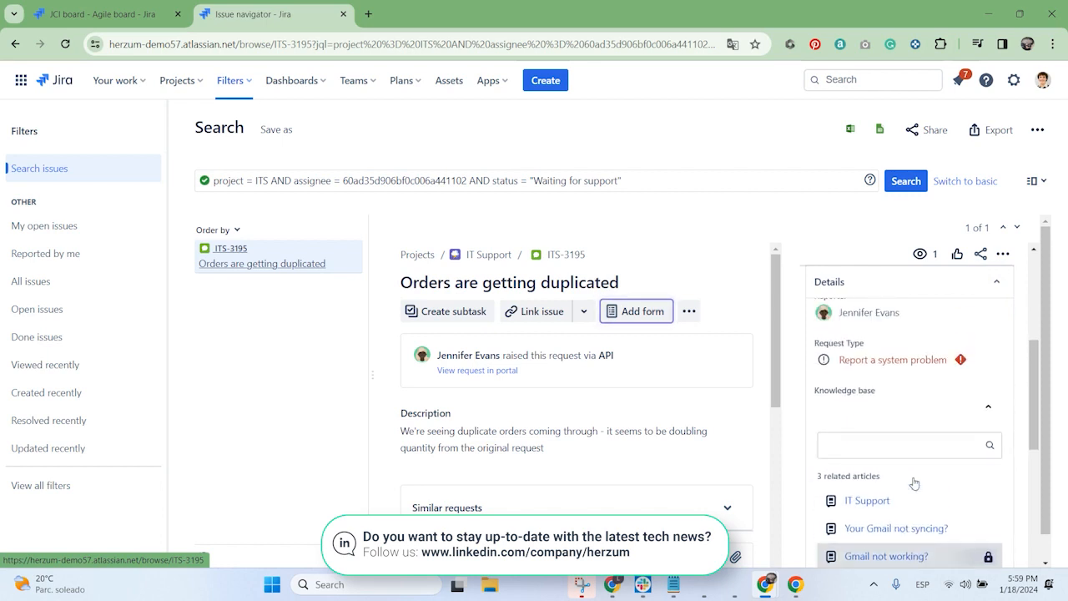
{"action": "scroll", "coordinate": [914, 481], "scroll_direction": "down", "scroll_amount": 3}
{"action": "scroll", "coordinate": [925, 399], "scroll_direction": "up", "scroll_amount": 3}
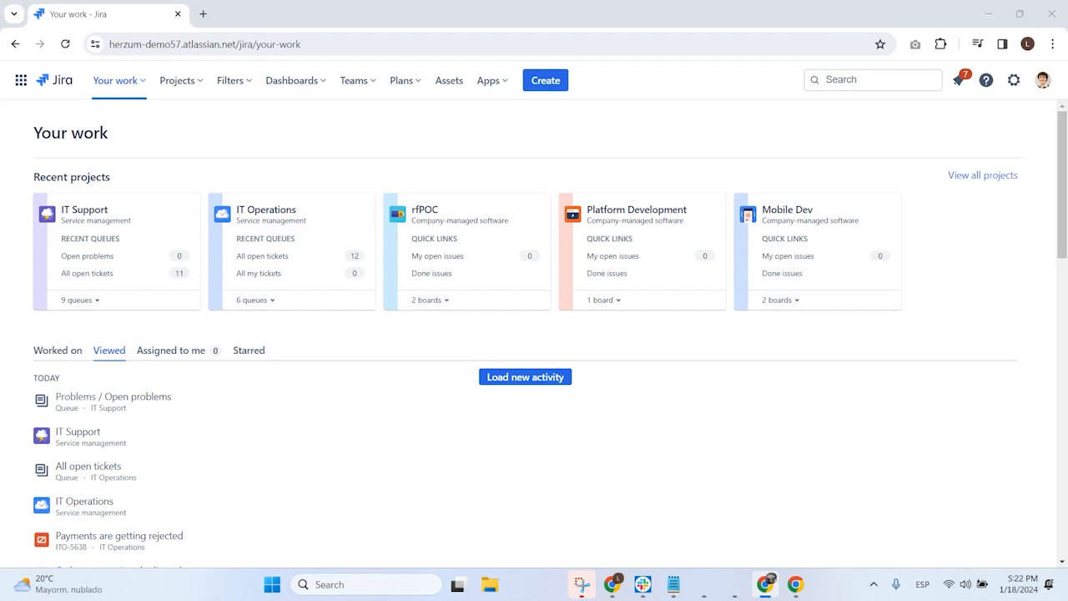
Step: Open the Slack integration settings of the IT Operations project
{"action": "left_click", "coordinate": [265, 214]}
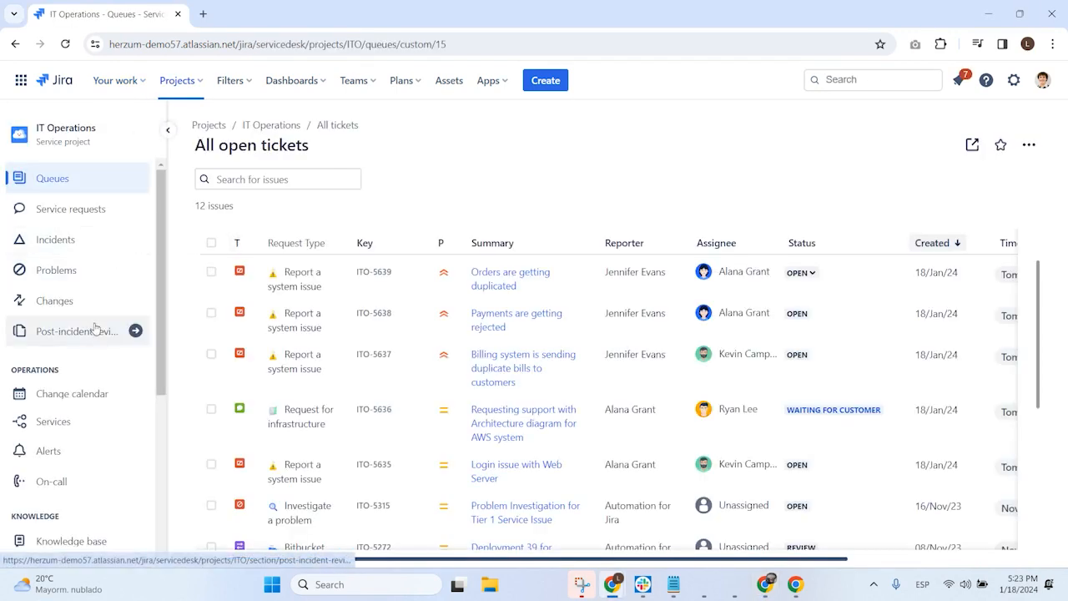
{"action": "scroll", "coordinate": [99, 350], "scroll_direction": "down", "scroll_amount": 4}
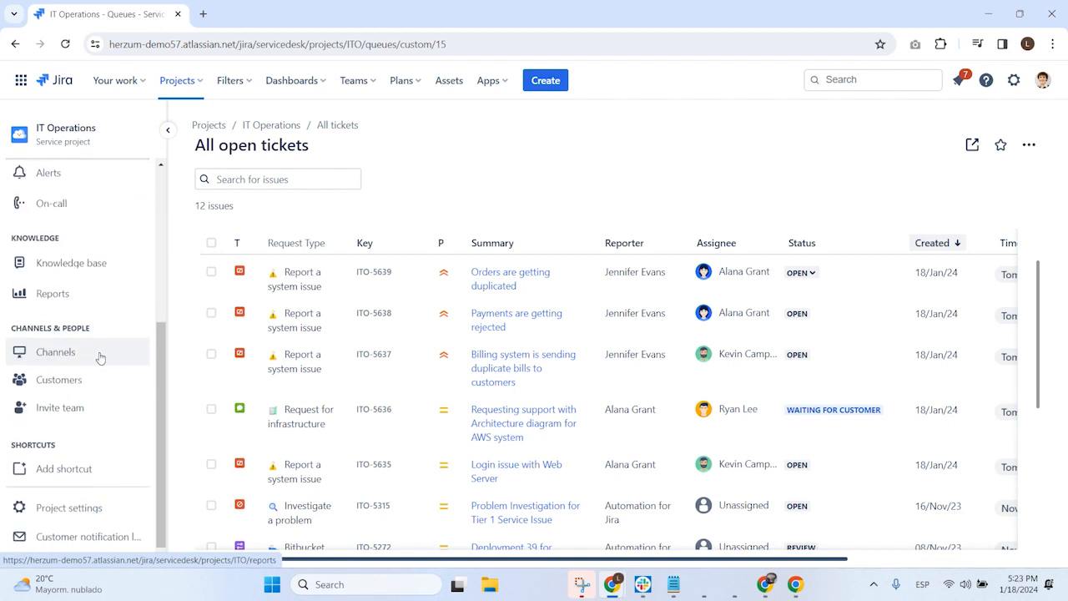
{"action": "left_click", "coordinate": [81, 499]}
{"action": "scroll", "coordinate": [89, 364], "scroll_direction": "down", "scroll_amount": 10}
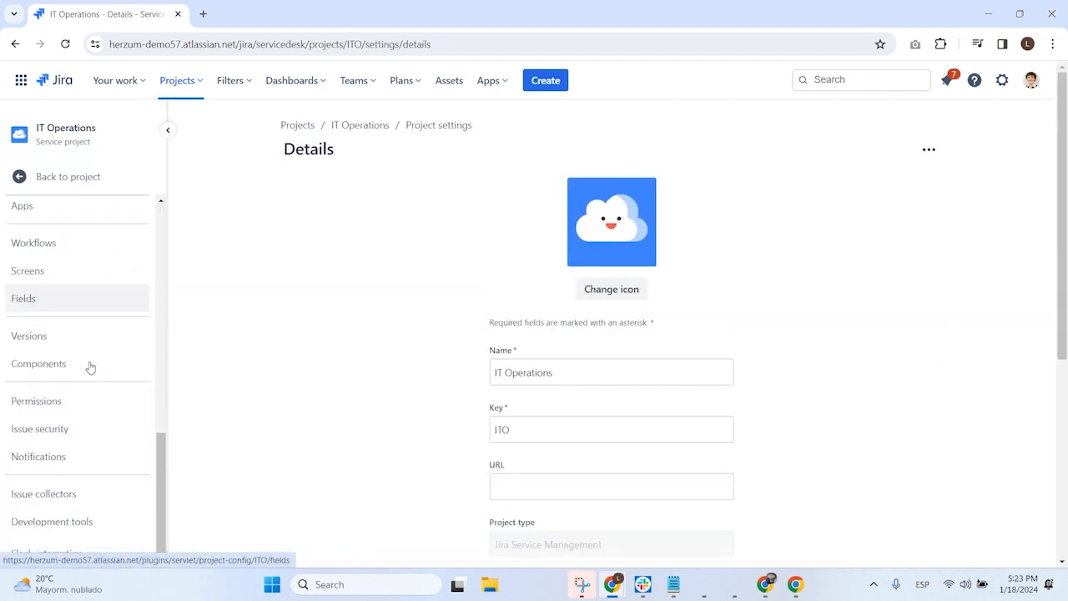
{"action": "scroll", "coordinate": [92, 421], "scroll_direction": "down", "scroll_amount": 1}
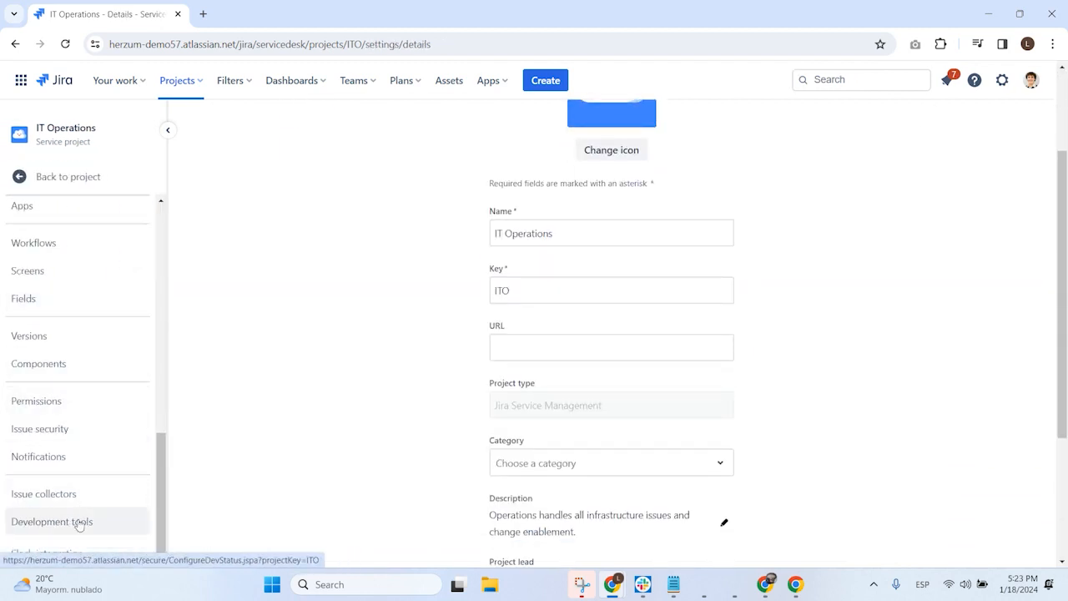
{"action": "left_click", "coordinate": [53, 560]}
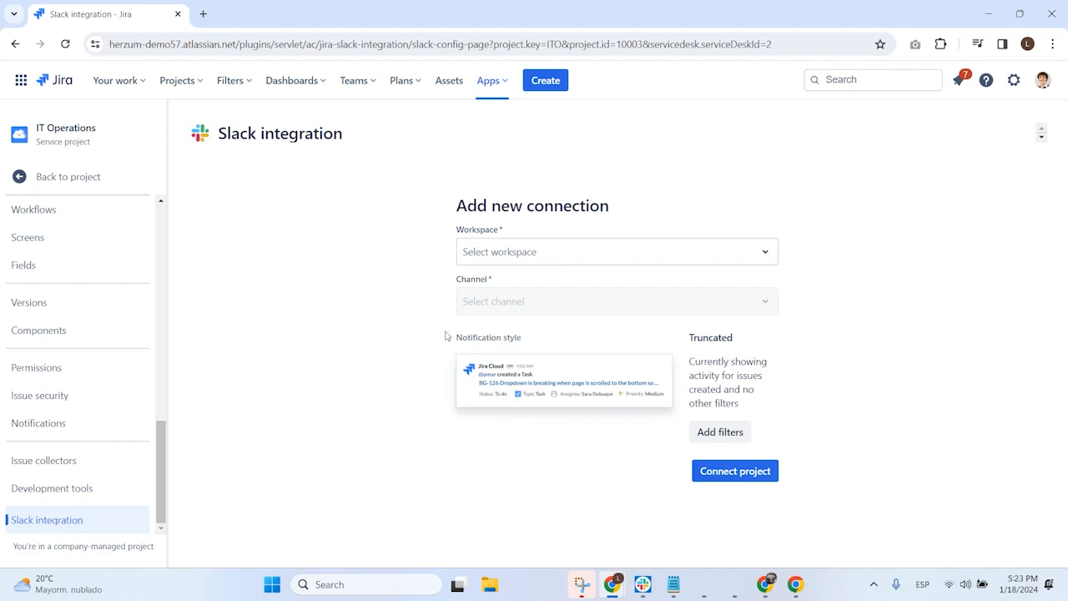
Step: Connect the IT Operations project to the #demo channel of the herzum-demo47.slack.com workspace
{"action": "left_click", "coordinate": [596, 254]}
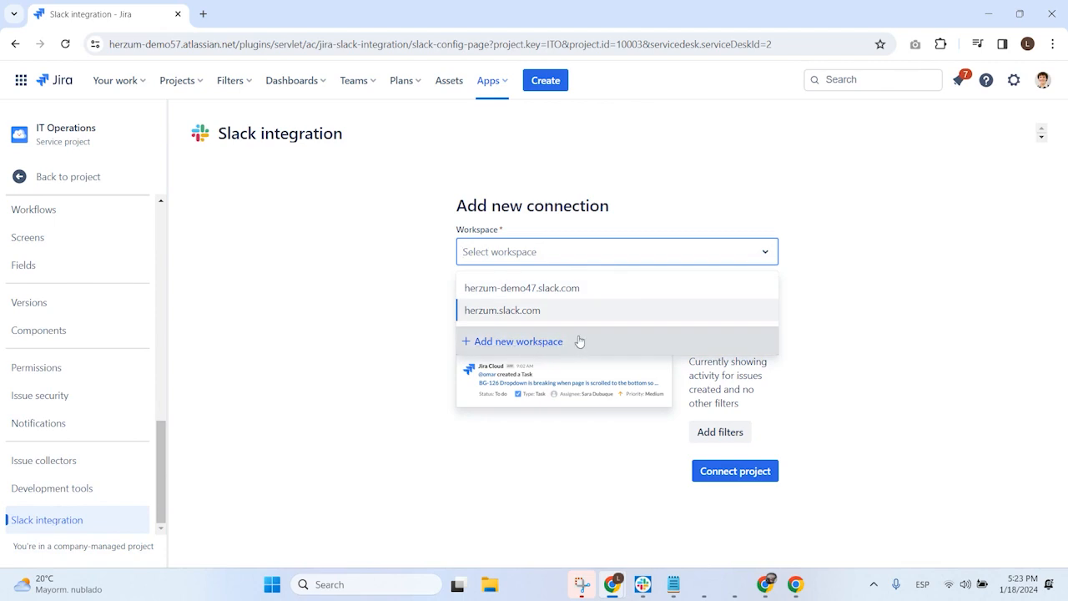
{"action": "left_click", "coordinate": [528, 289]}
{"action": "left_click", "coordinate": [514, 305]}
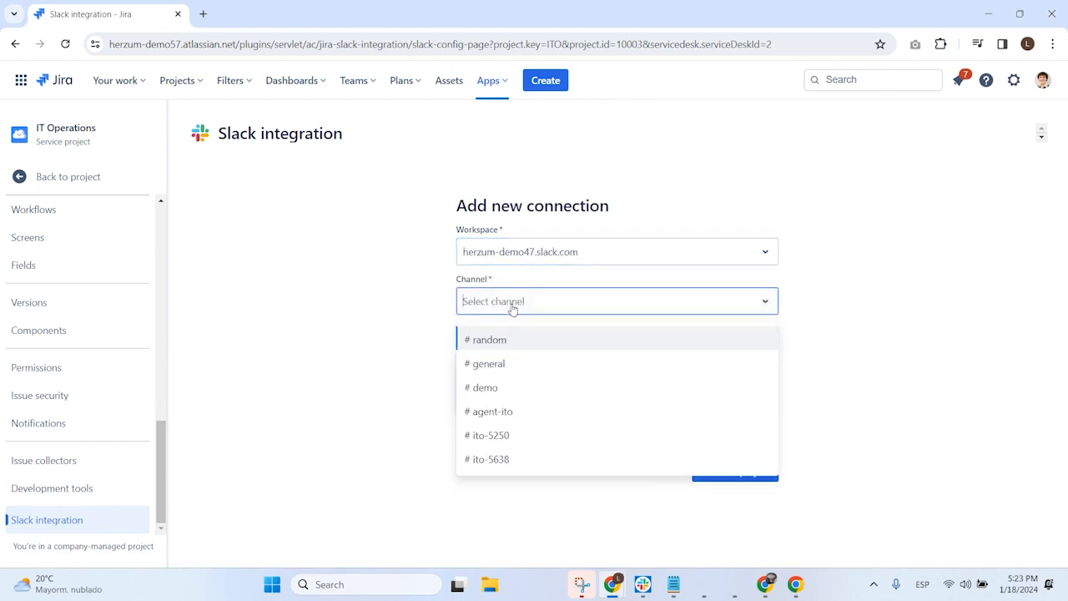
{"action": "left_click", "coordinate": [519, 389]}
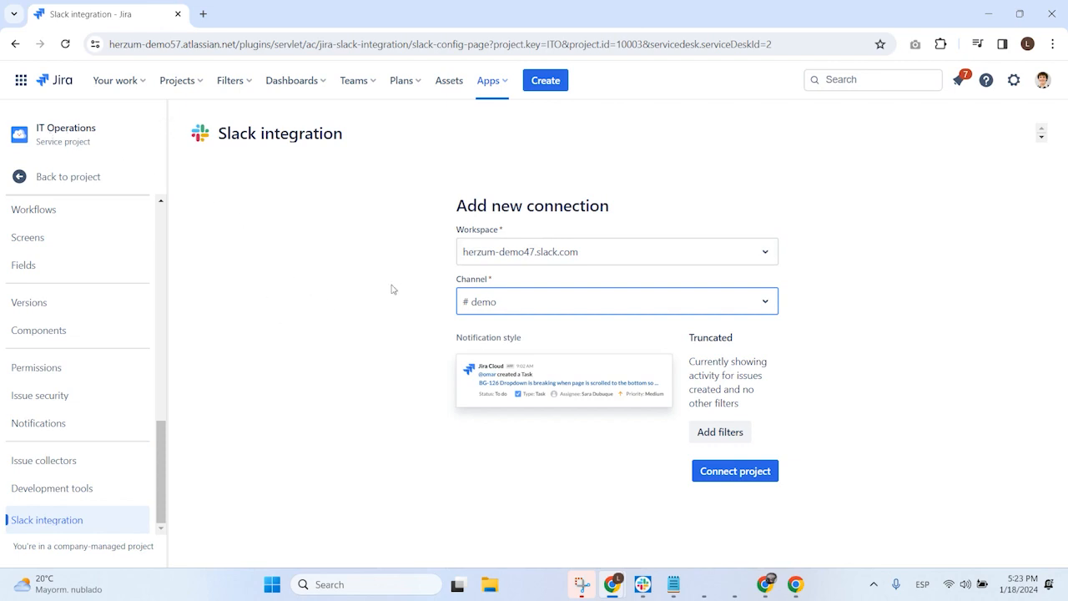
{"action": "left_click", "coordinate": [739, 472]}
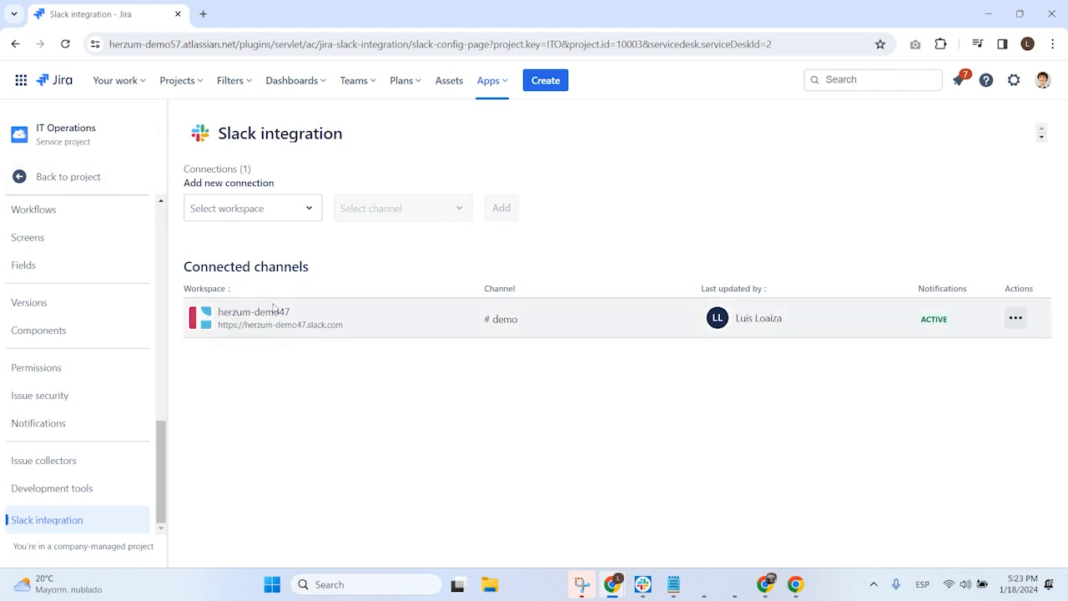
Step: Open the #demo connection's notification settings for editing and examine the issue type and priority filter options
{"action": "left_click", "coordinate": [1016, 318]}
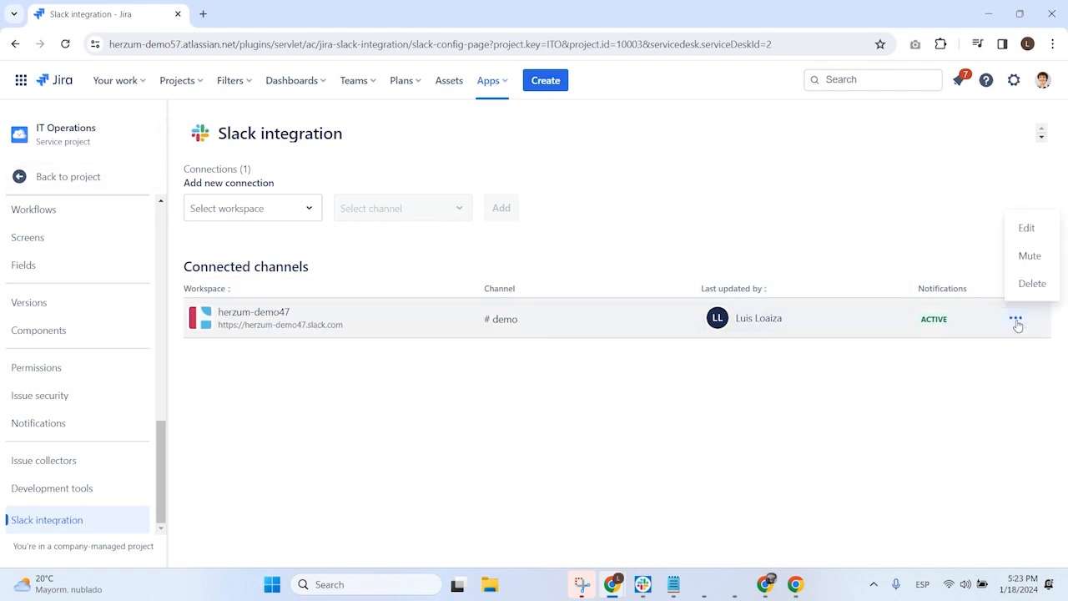
{"action": "left_click", "coordinate": [1029, 254]}
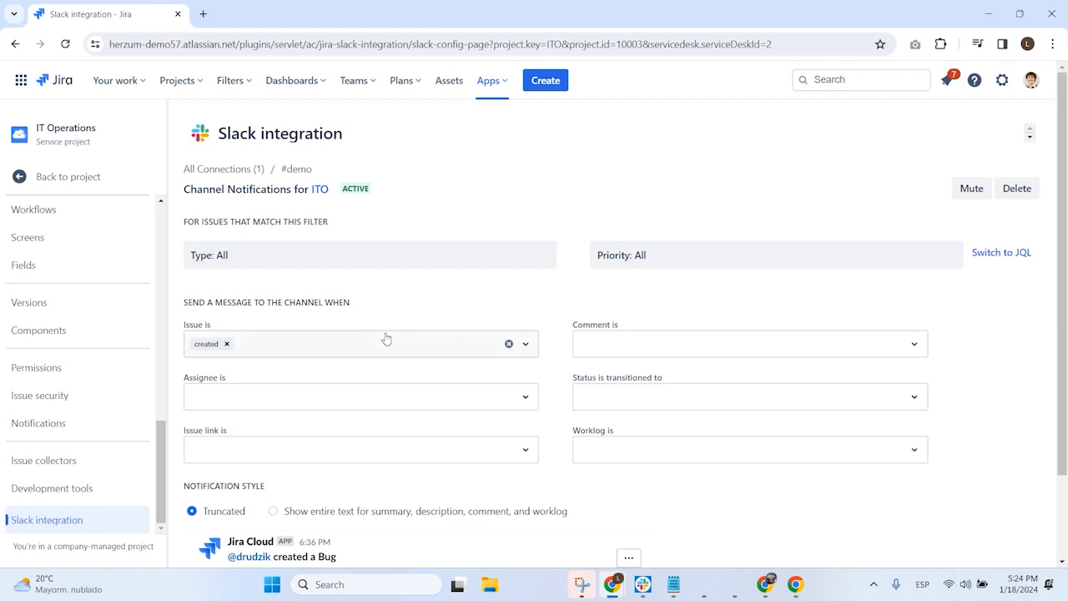
{"action": "left_click", "coordinate": [280, 267]}
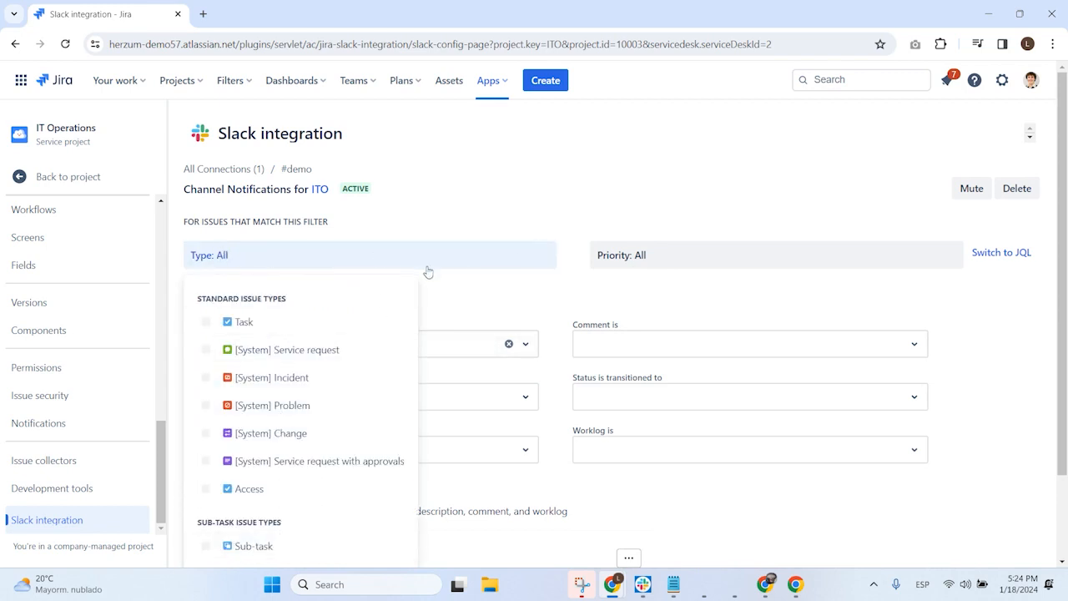
{"action": "left_click", "coordinate": [614, 254]}
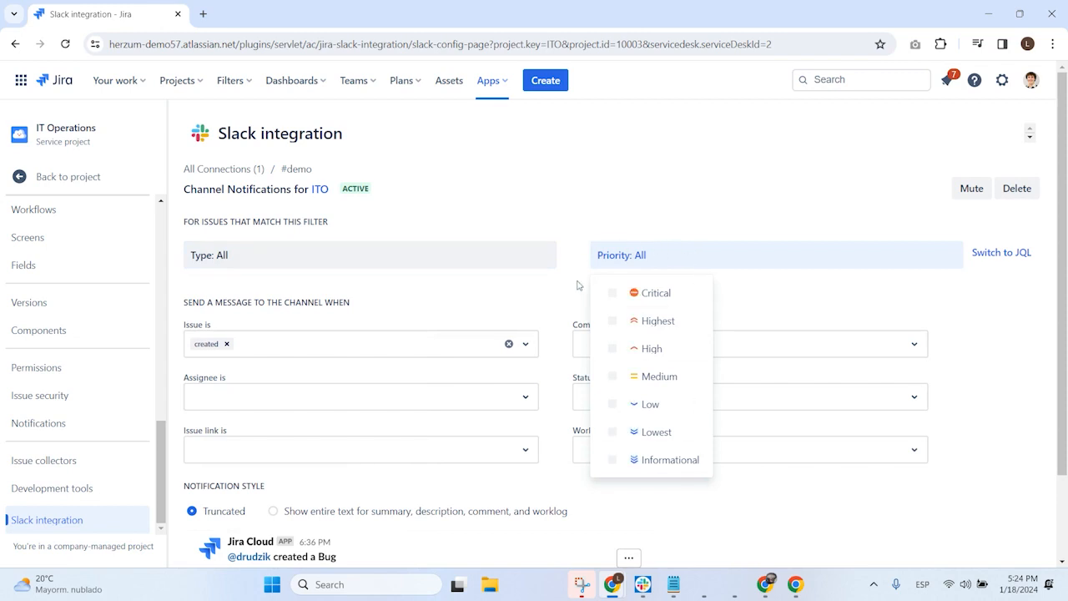
{"action": "left_click", "coordinate": [587, 215]}
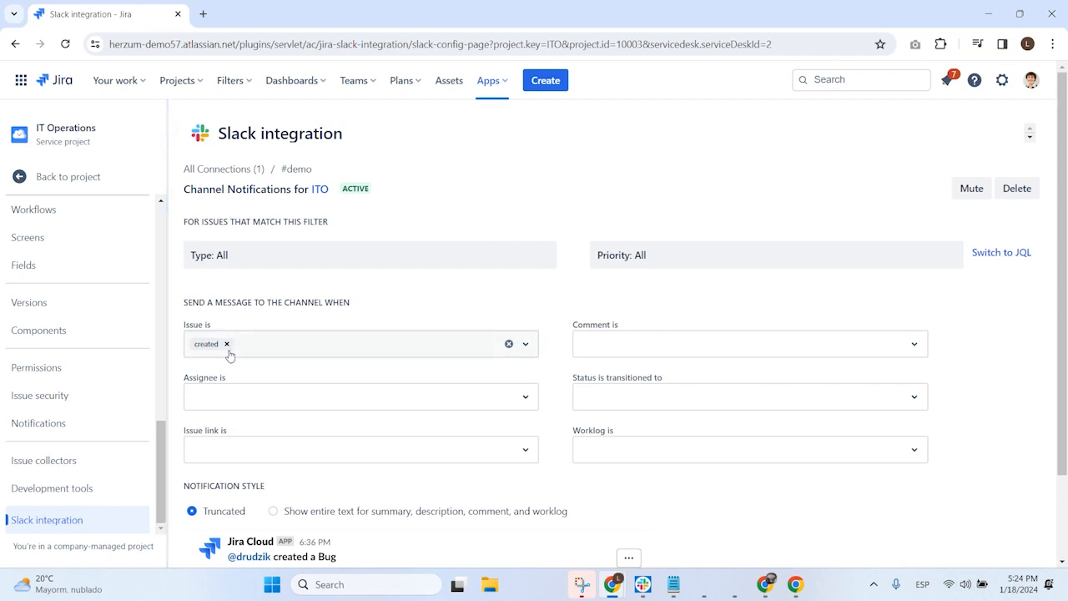
Step: Add "updated" to the issue events that send a message to the Slack channel
{"action": "left_click", "coordinate": [312, 344]}
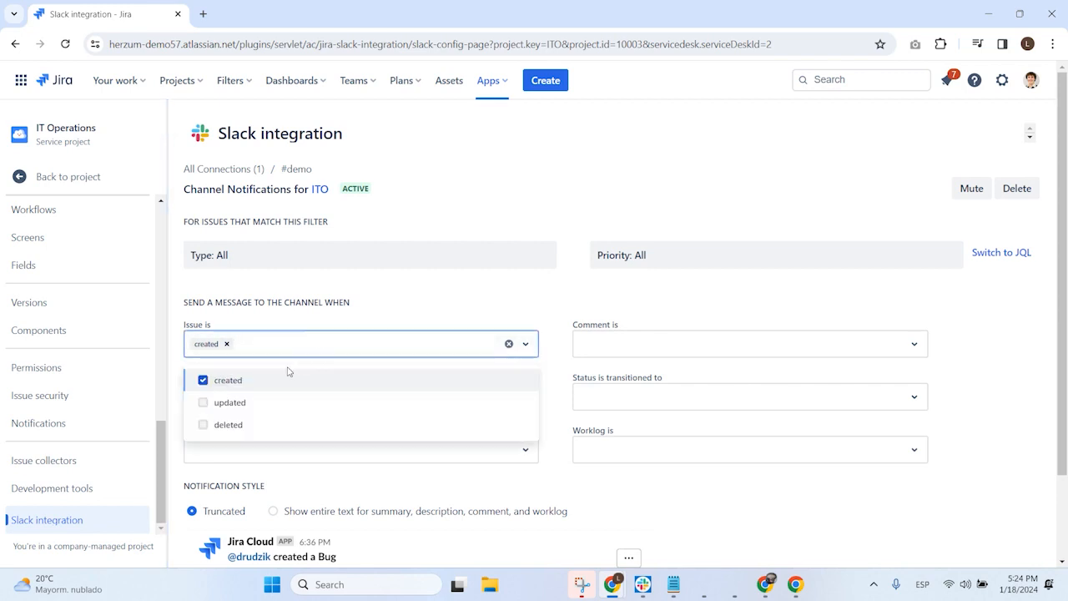
{"action": "left_click", "coordinate": [234, 404]}
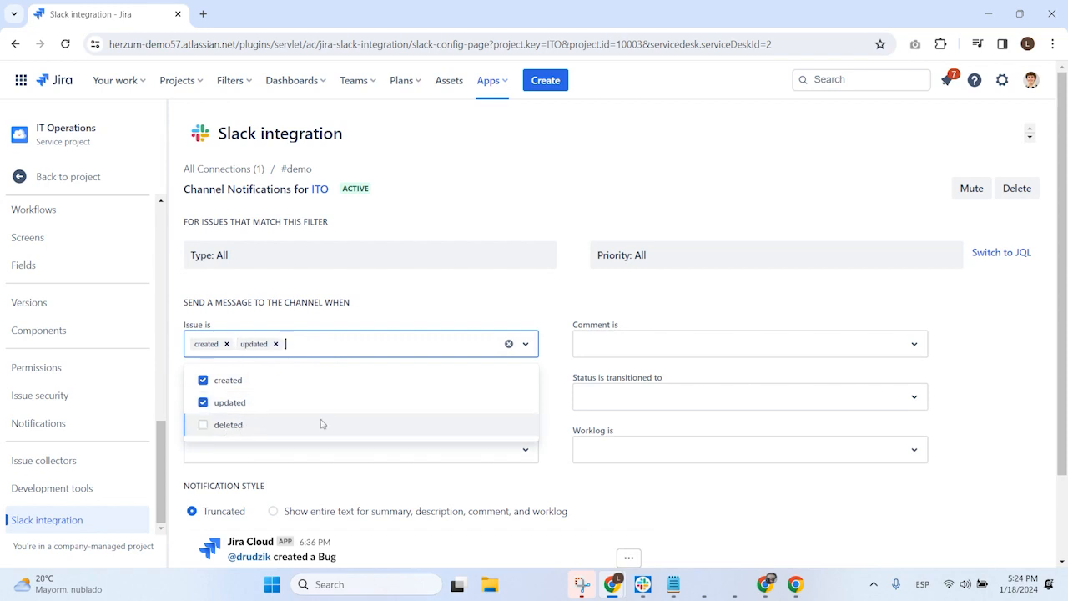
{"action": "left_click", "coordinate": [575, 311]}
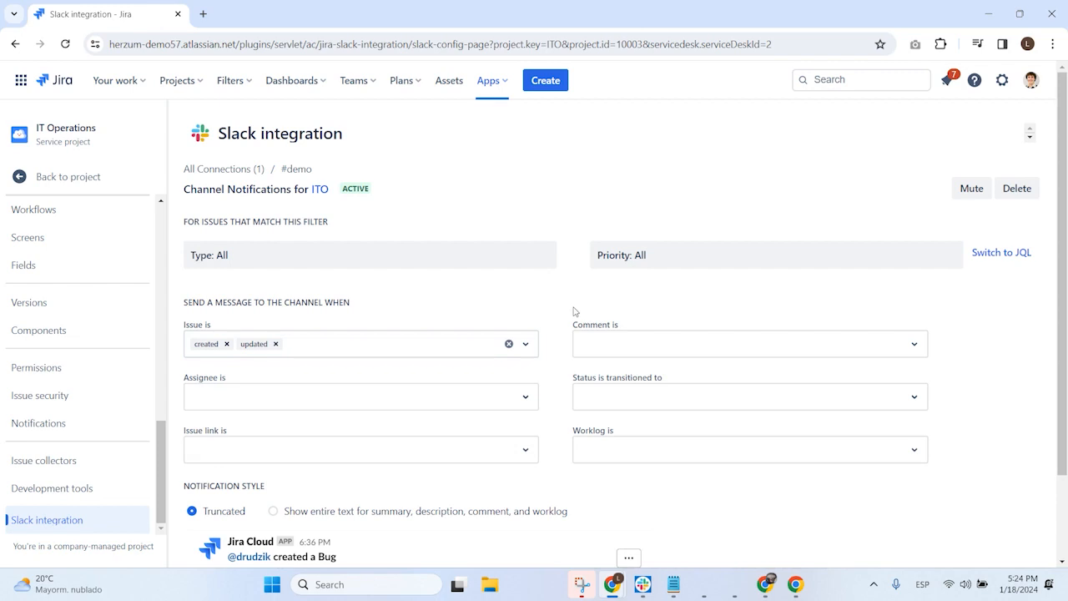
Step: Examine the notification options for comments, status transitions, issue links and worklogs, and the JQL version of the issue filter
{"action": "left_click", "coordinate": [617, 342]}
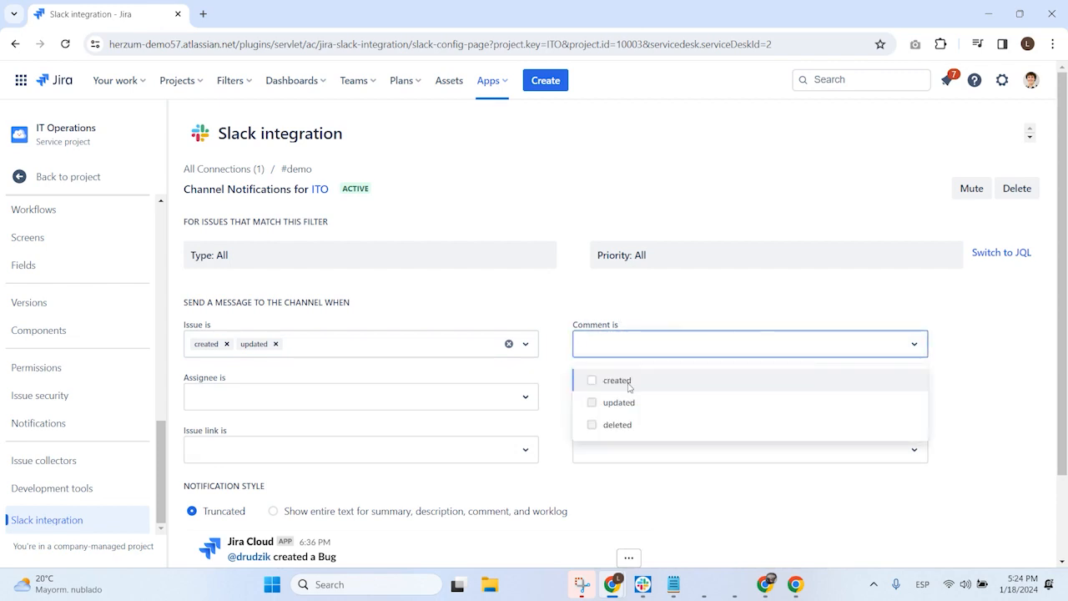
{"action": "left_click", "coordinate": [567, 308]}
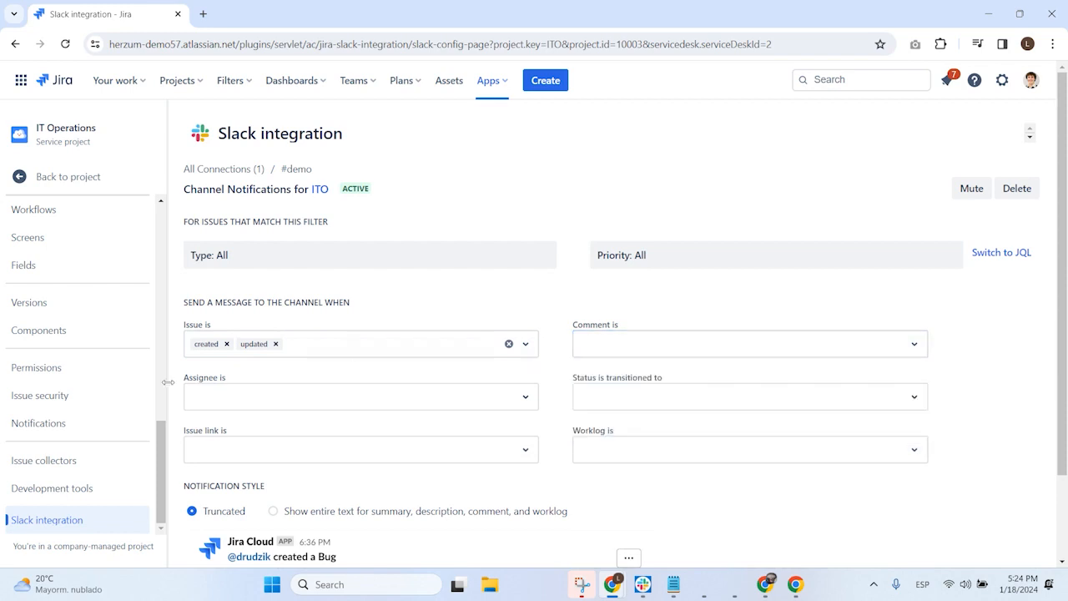
{"action": "left_click", "coordinate": [626, 395]}
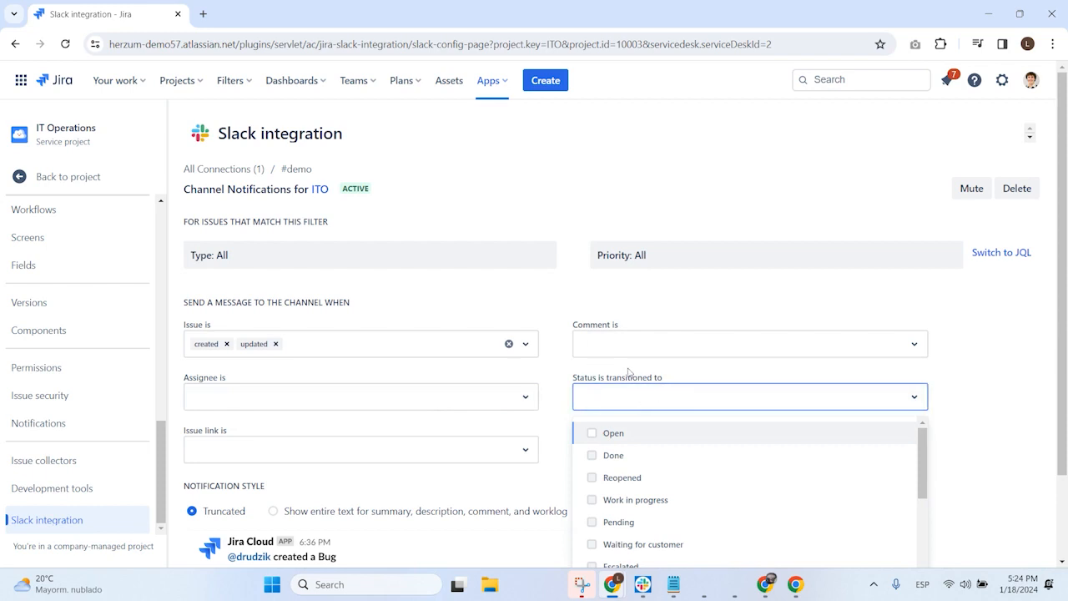
{"action": "left_click", "coordinate": [552, 374]}
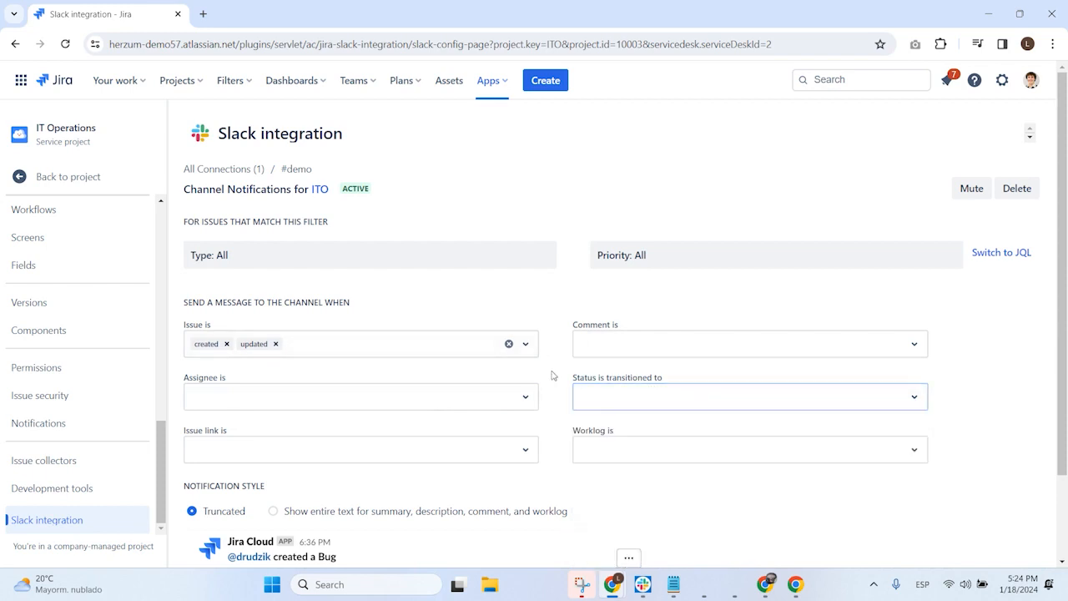
{"action": "left_click", "coordinate": [226, 445]}
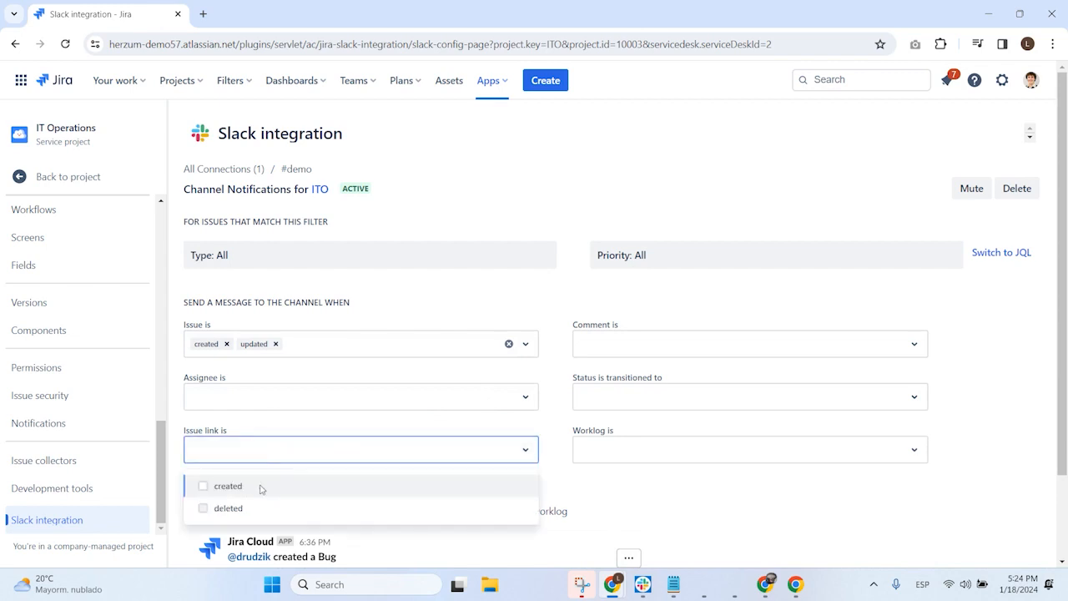
{"action": "left_click", "coordinate": [590, 449]}
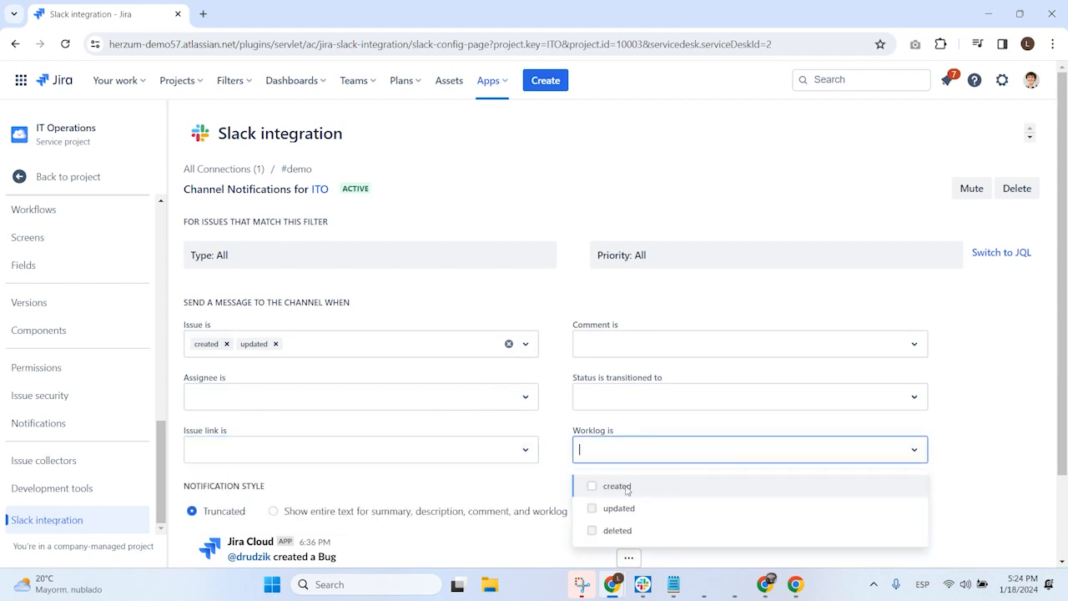
{"action": "left_click", "coordinate": [554, 424]}
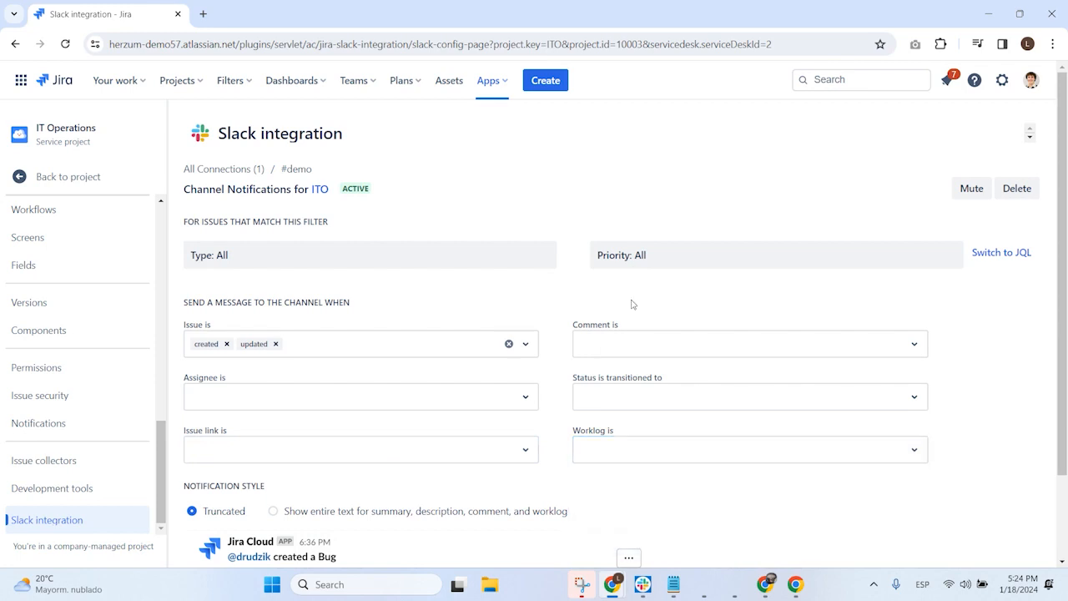
{"action": "left_click", "coordinate": [1006, 254]}
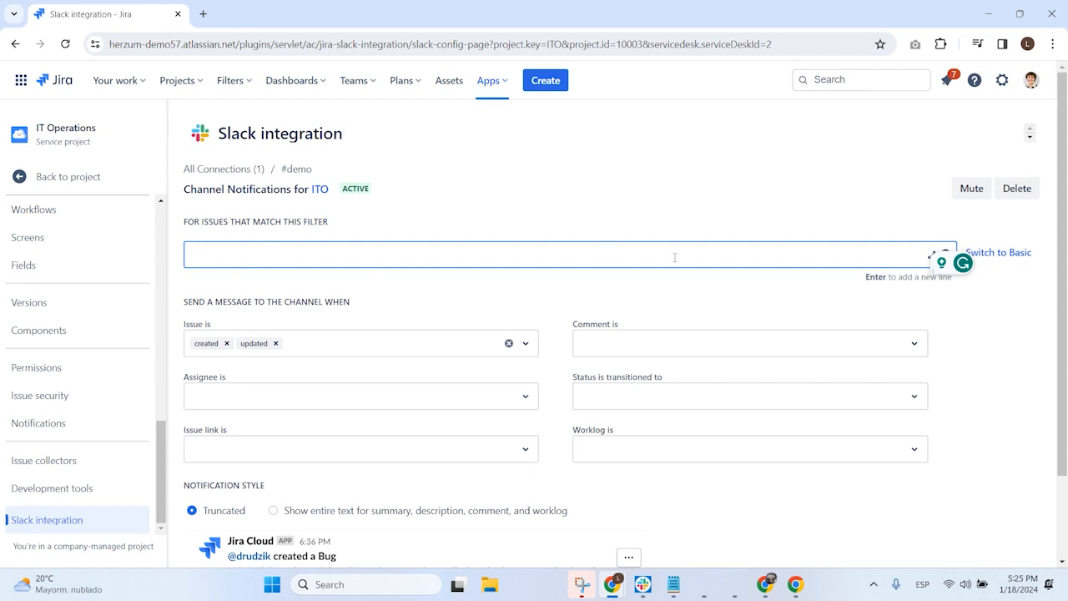
{"action": "left_click", "coordinate": [1006, 253]}
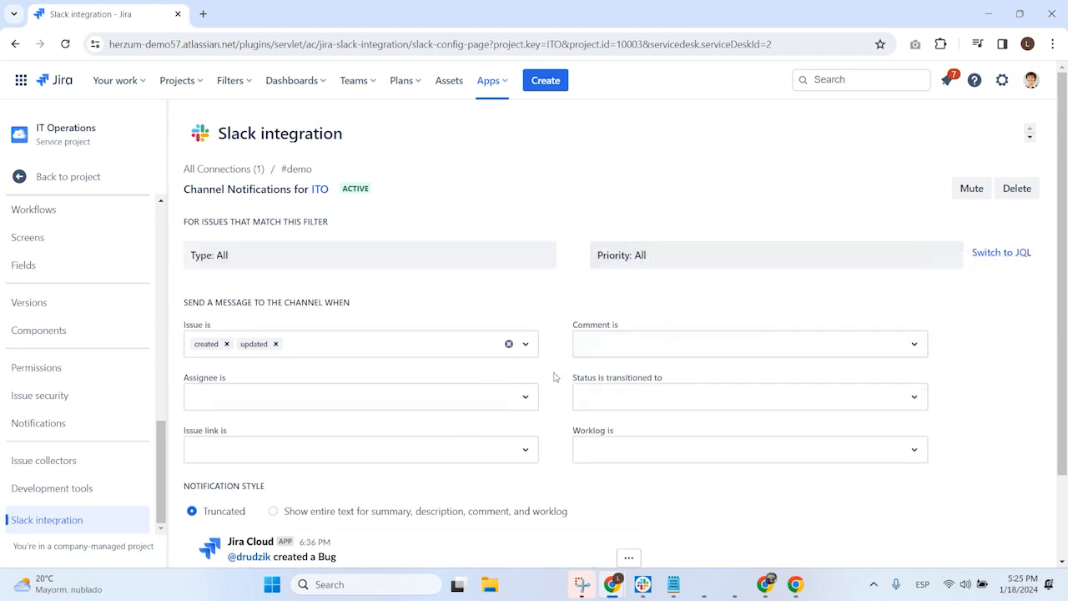
Step: Set the notification style to show the entire text for summary, description, comment and worklog, and save the changes
{"action": "scroll", "coordinate": [562, 380], "scroll_direction": "down", "scroll_amount": 2}
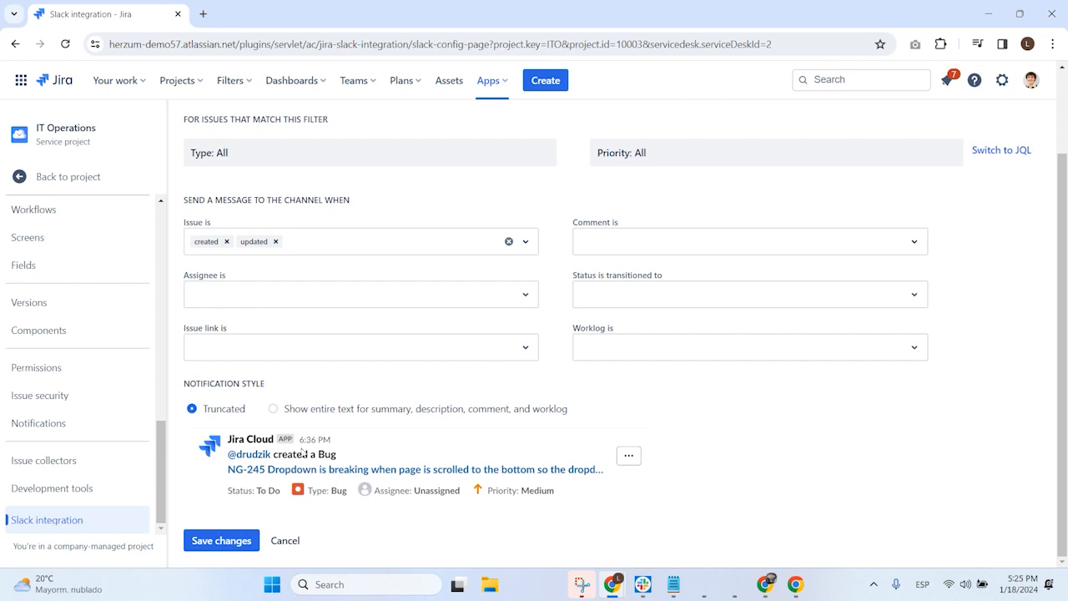
{"action": "left_click", "coordinate": [274, 409]}
{"action": "scroll", "coordinate": [375, 413], "scroll_direction": "down", "scroll_amount": 1}
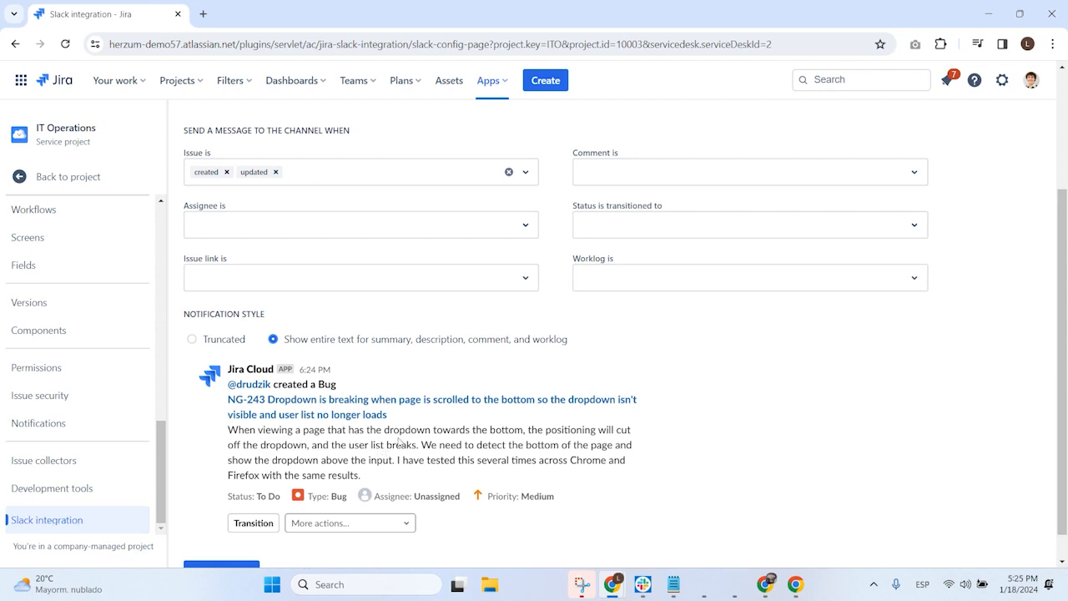
{"action": "scroll", "coordinate": [401, 438], "scroll_direction": "down", "scroll_amount": 1}
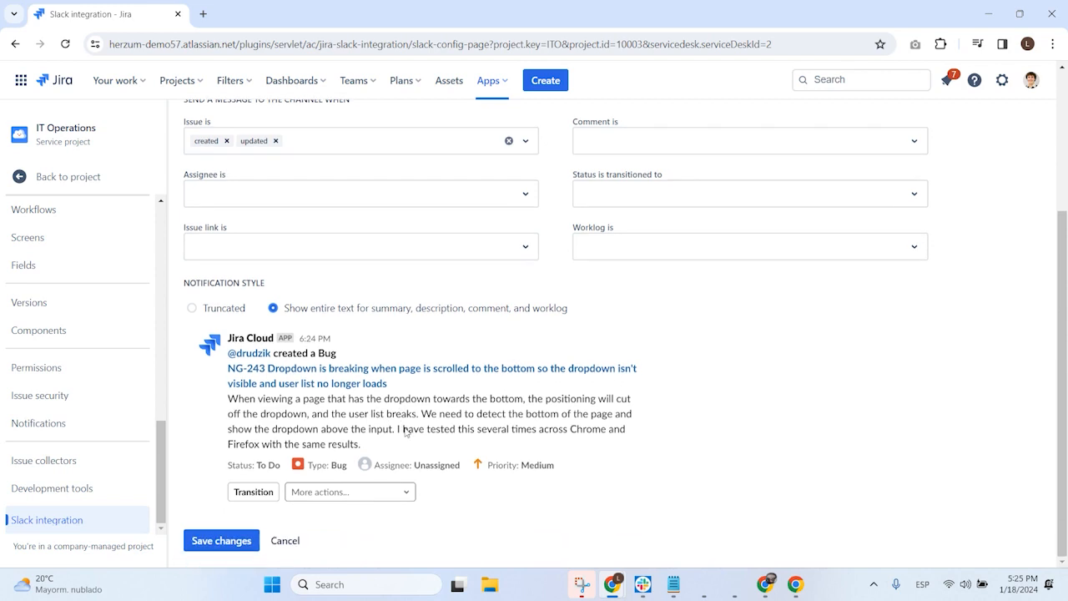
{"action": "left_click", "coordinate": [224, 548]}
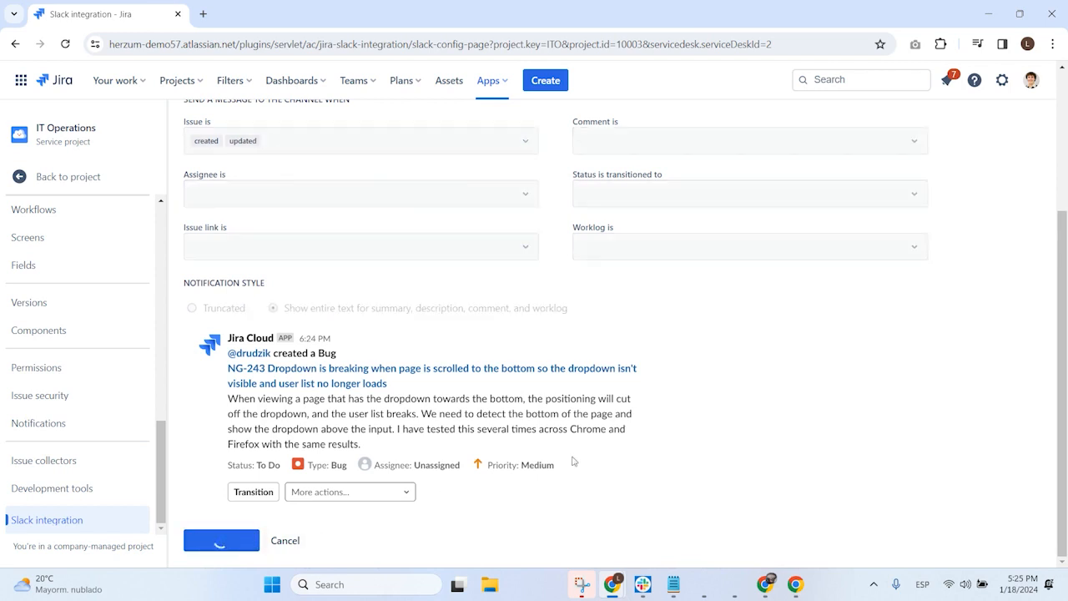
{"action": "scroll", "coordinate": [410, 351], "scroll_direction": "up", "scroll_amount": 3}
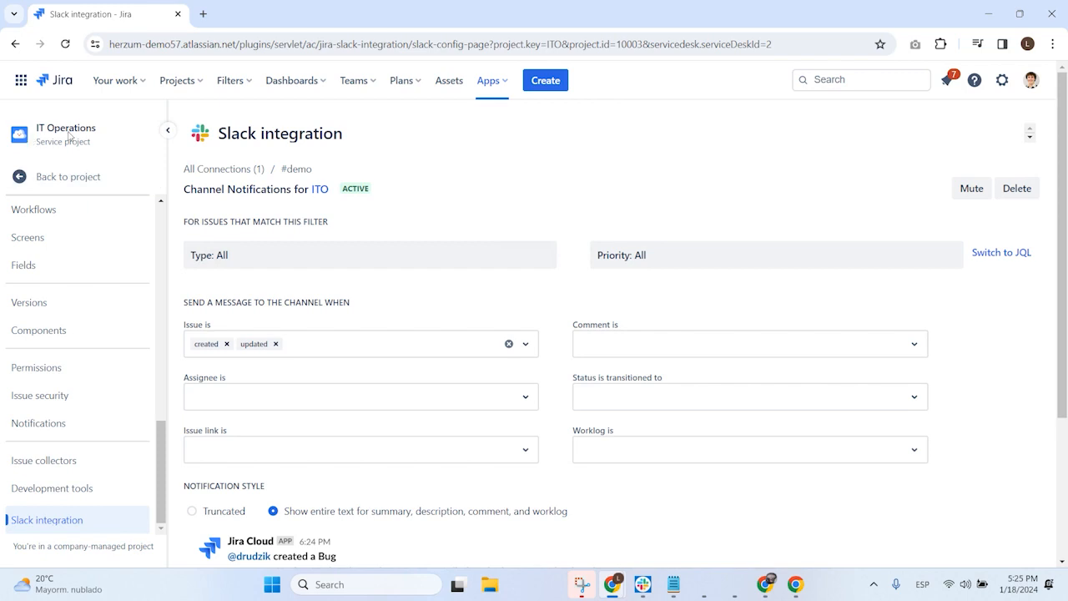
Step: Start a new Task in the IT Operations (ITO) project with the summary "Test issue"
{"action": "left_click", "coordinate": [546, 81]}
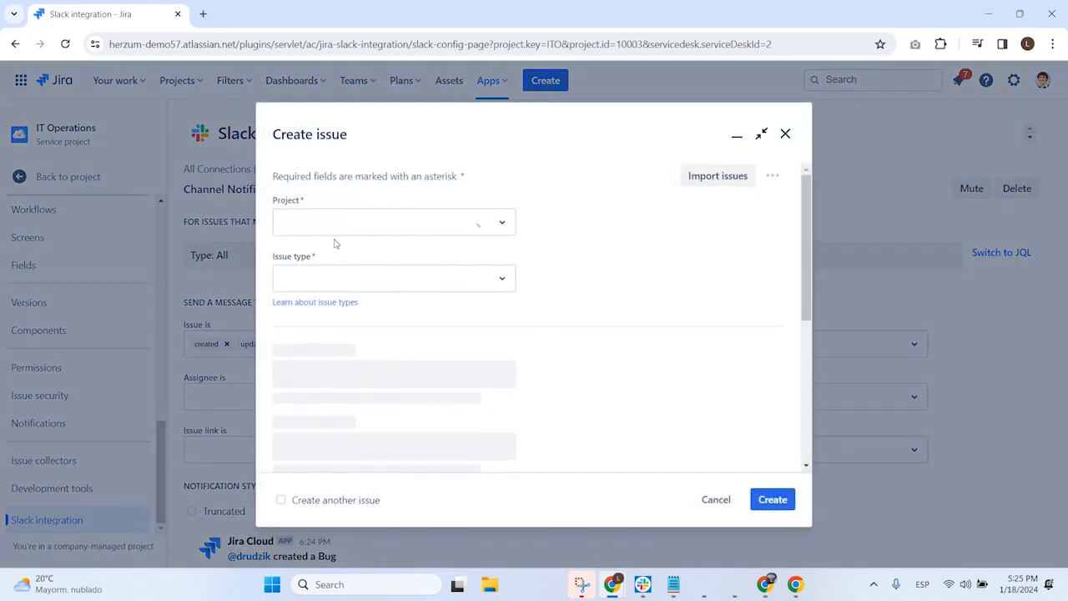
{"action": "left_click", "coordinate": [580, 241]}
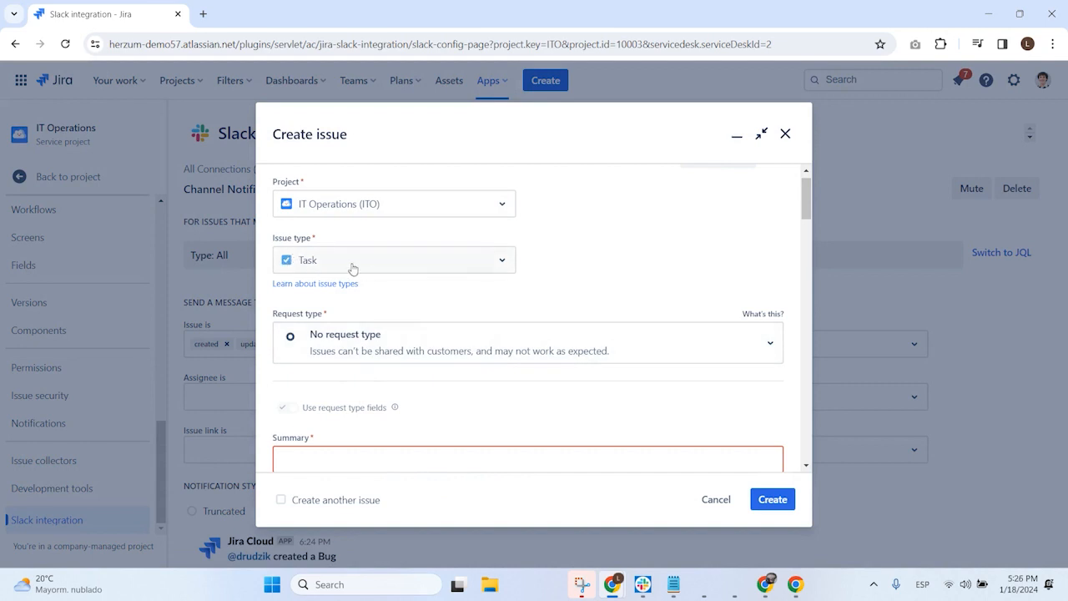
{"action": "scroll", "coordinate": [389, 280], "scroll_direction": "down", "scroll_amount": 1}
{"action": "left_click", "coordinate": [341, 388]}
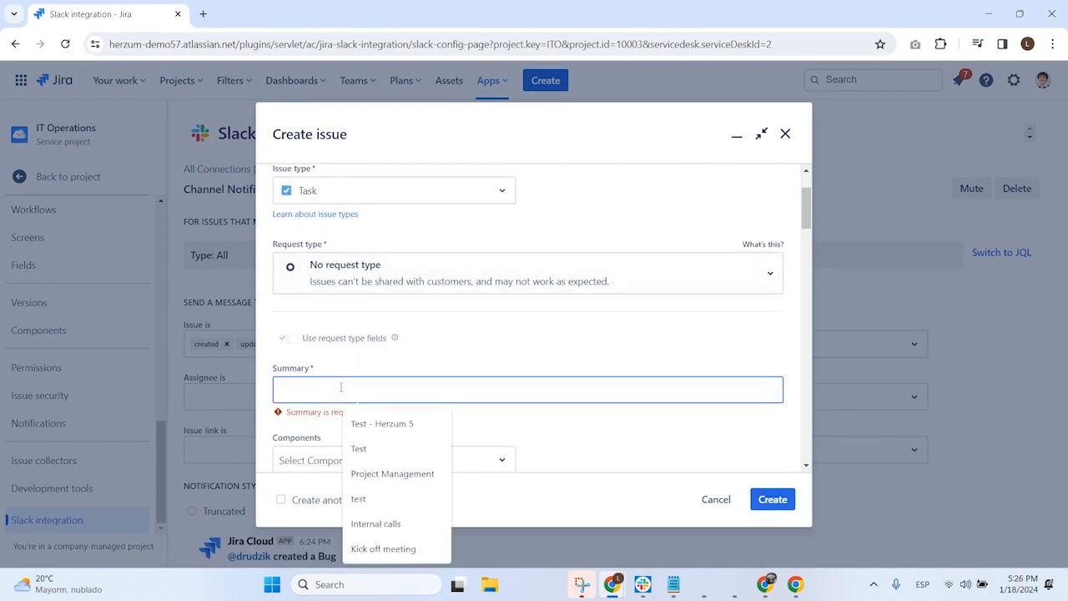
{"action": "type", "text": "Test issue"}
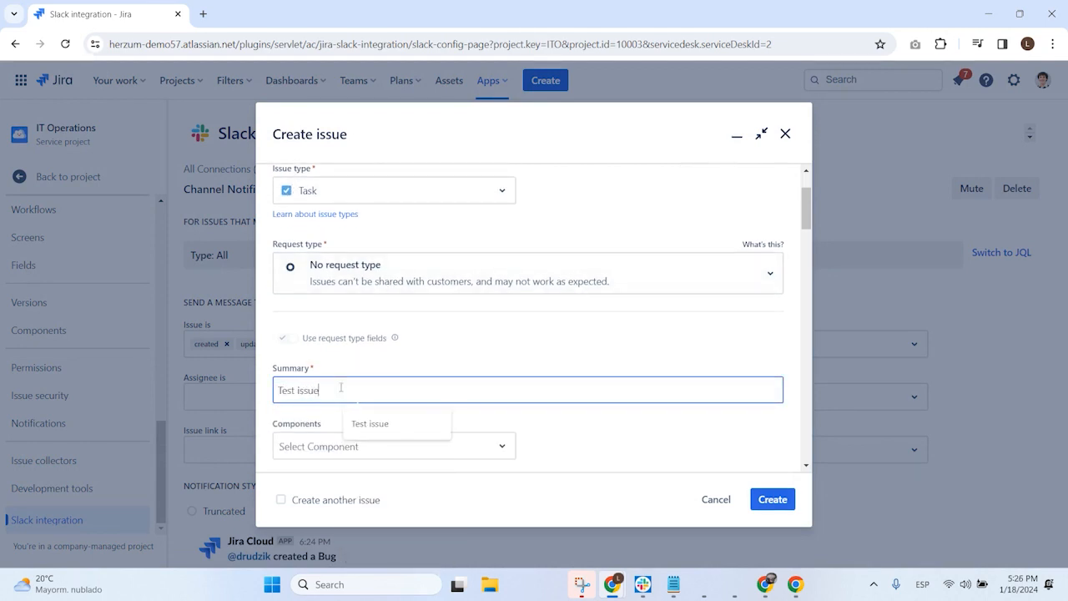
Step: Enter "Test issue" as the new task's description
{"action": "left_click", "coordinate": [423, 352]}
{"action": "scroll", "coordinate": [424, 352], "scroll_direction": "down", "scroll_amount": 3}
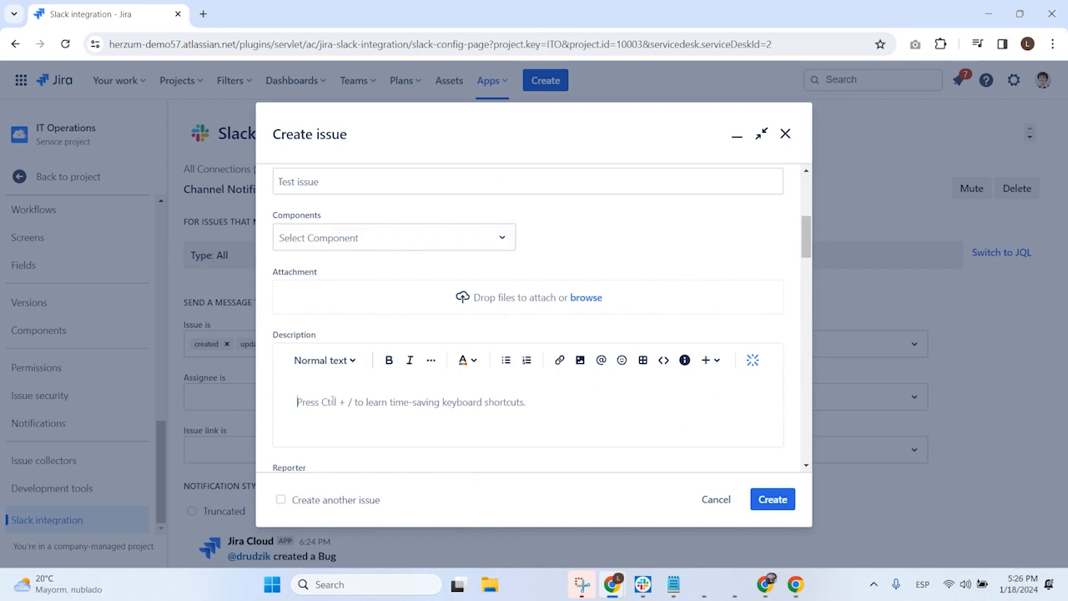
{"action": "type", "text": "Teste"}
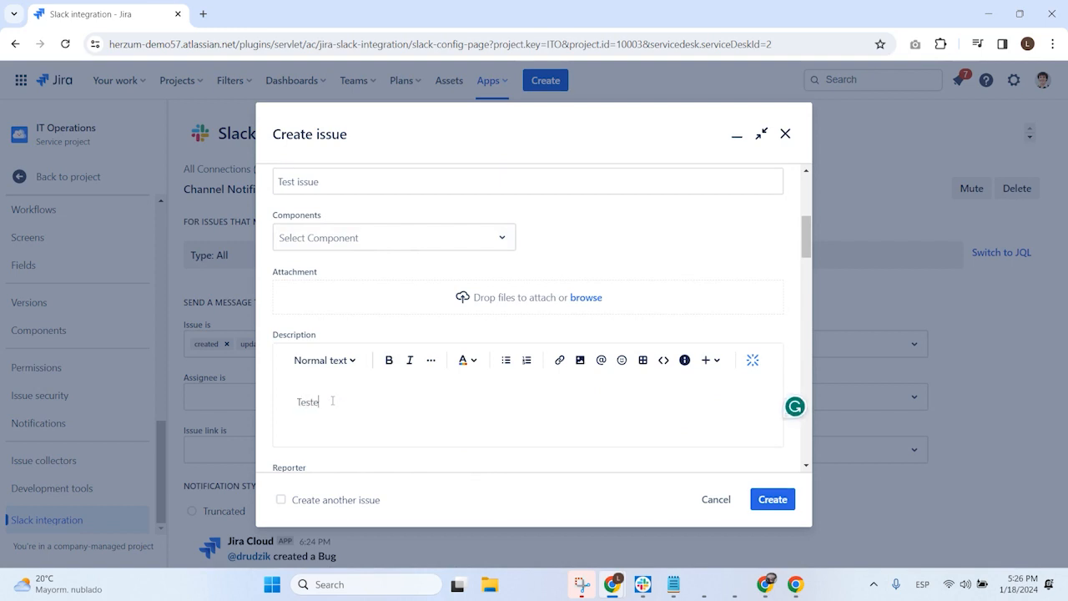
{"action": "key", "text": "BackSpace"}
{"action": "type", "text": "iss"}
{"action": "key", "text": "BackSpace"}
{"action": "key", "text": "BackSpace"}
{"action": "type", "text": "ssue"}
Step: Look through the task's remaining fields, leave them at their defaults, and create the issue
{"action": "scroll", "coordinate": [334, 400], "scroll_direction": "down", "scroll_amount": 3}
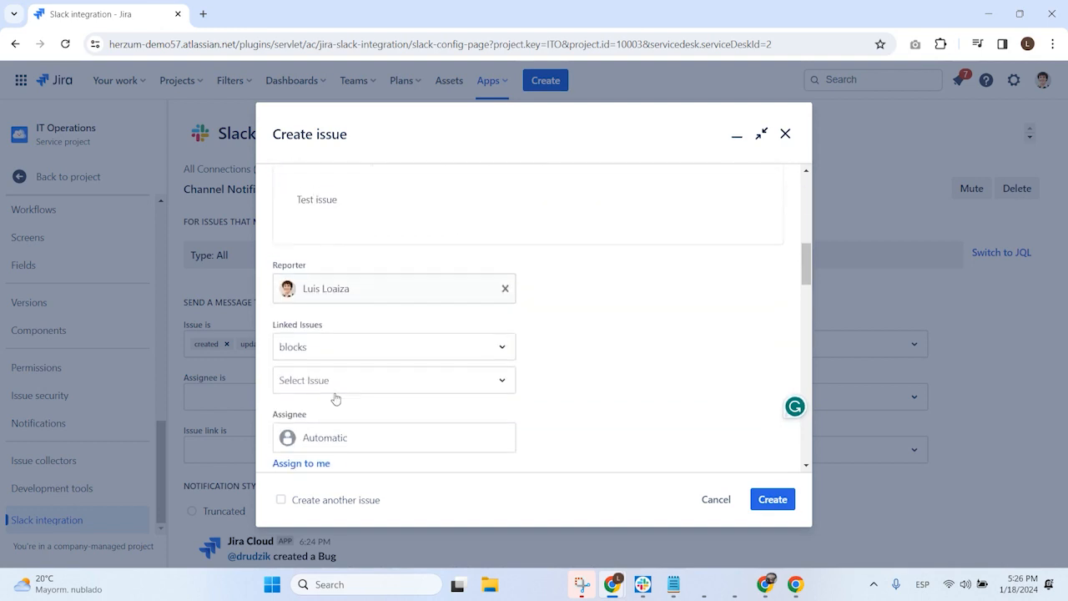
{"action": "scroll", "coordinate": [455, 320], "scroll_direction": "down", "scroll_amount": 1}
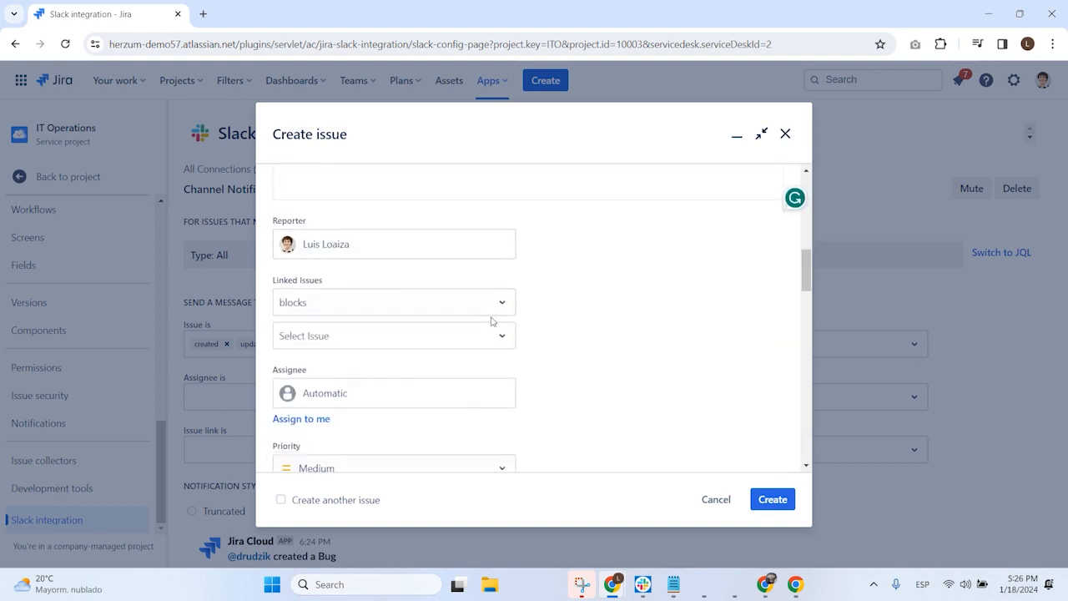
{"action": "scroll", "coordinate": [492, 322], "scroll_direction": "down", "scroll_amount": 10}
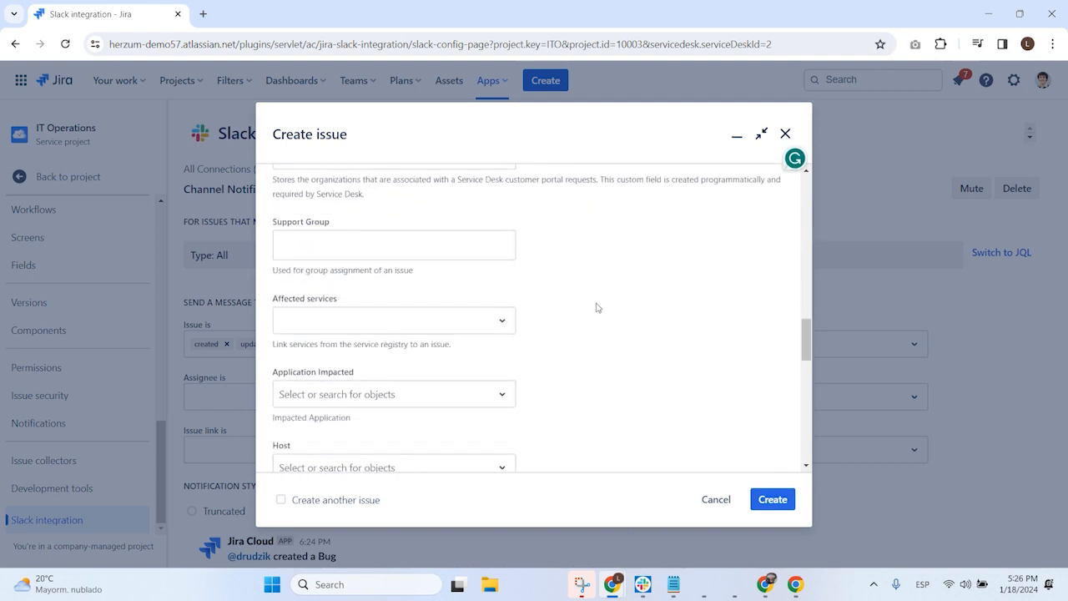
{"action": "scroll", "coordinate": [597, 307], "scroll_direction": "down", "scroll_amount": 5}
{"action": "left_click", "coordinate": [773, 500]}
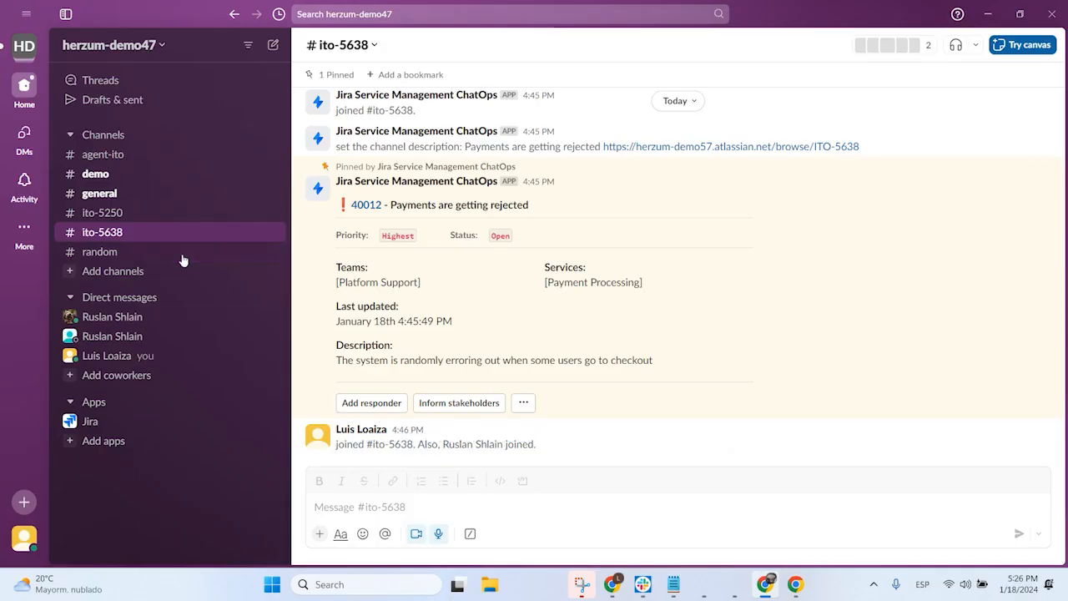
Step: Check the #demo channel in Slack for the new task's notification, open the linked issue in Jira and examine its details
{"action": "left_click", "coordinate": [97, 177]}
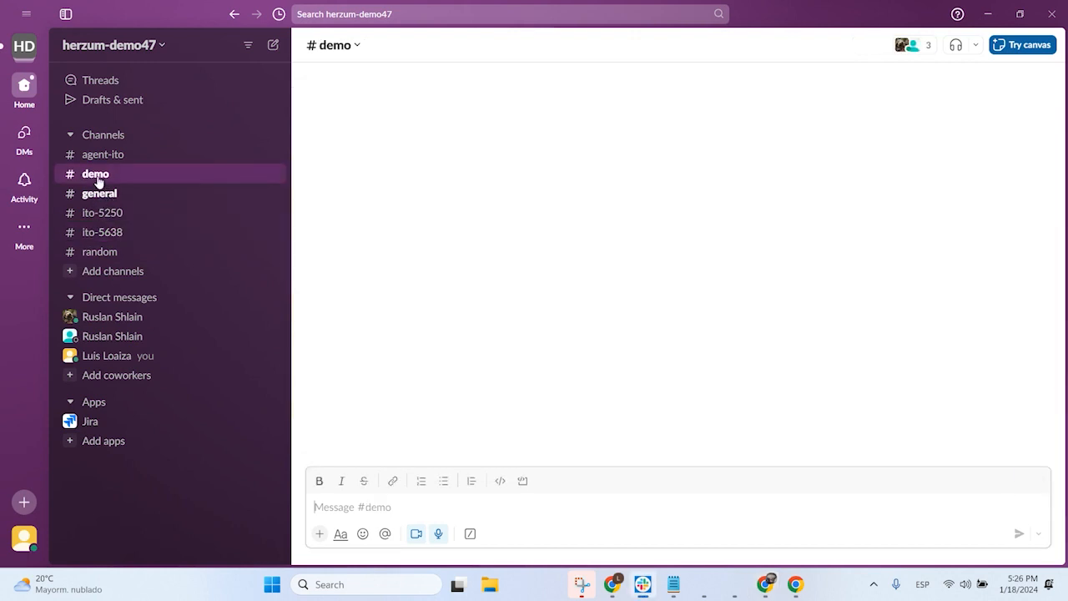
{"action": "scroll", "coordinate": [603, 300], "scroll_direction": "down", "scroll_amount": 6}
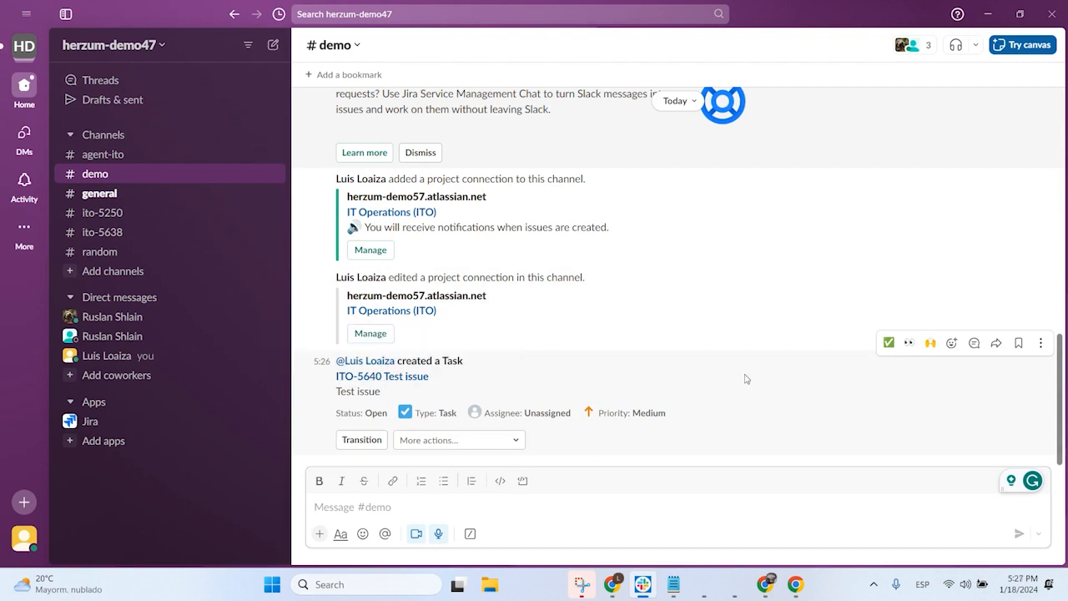
{"action": "left_click", "coordinate": [402, 378]}
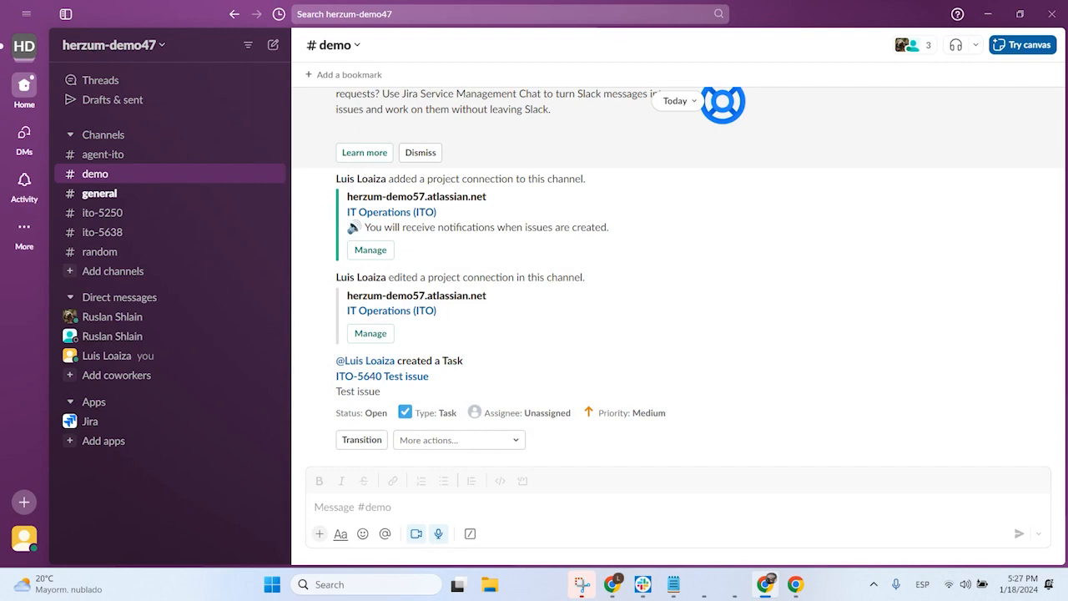
{"action": "left_click_drag", "start_coordinate": [2, 116], "coordinate": [419, 92]}
{"action": "double_click", "coordinate": [483, 98]}
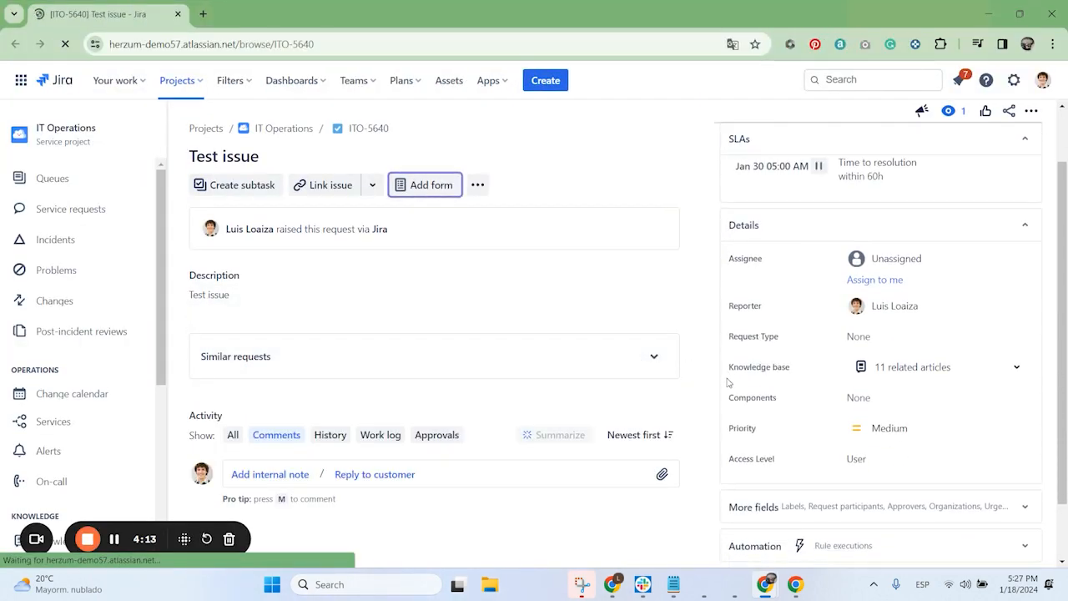
{"action": "scroll", "coordinate": [728, 382], "scroll_direction": "down", "scroll_amount": 1}
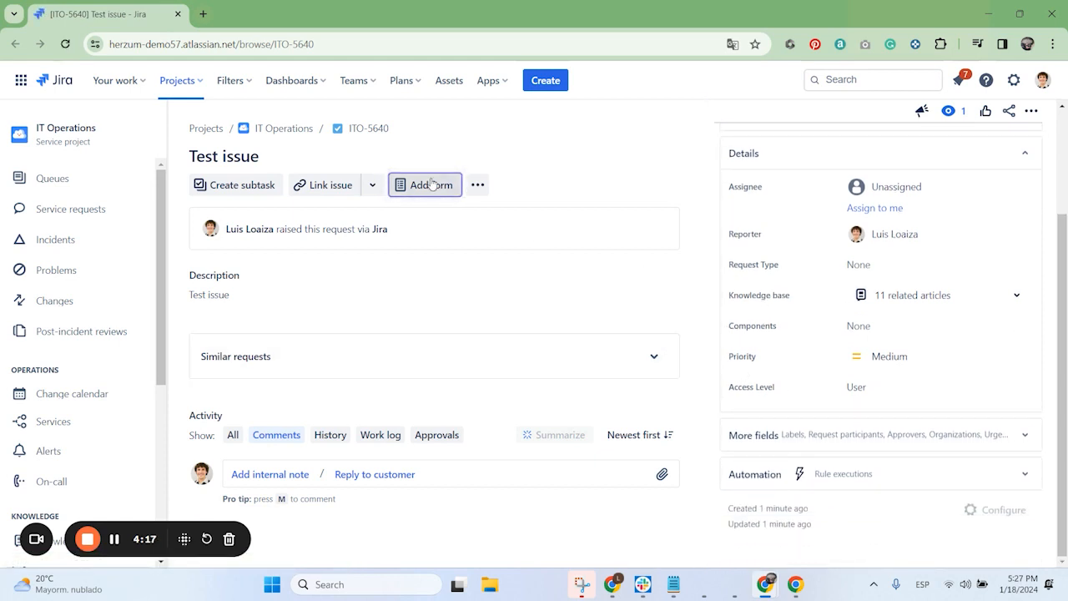
Step: Open ITO-5236 from the IT Operations open tickets and create its chat channel ito-5236 in the herzum-demo47 workspace
{"action": "left_click", "coordinate": [284, 129]}
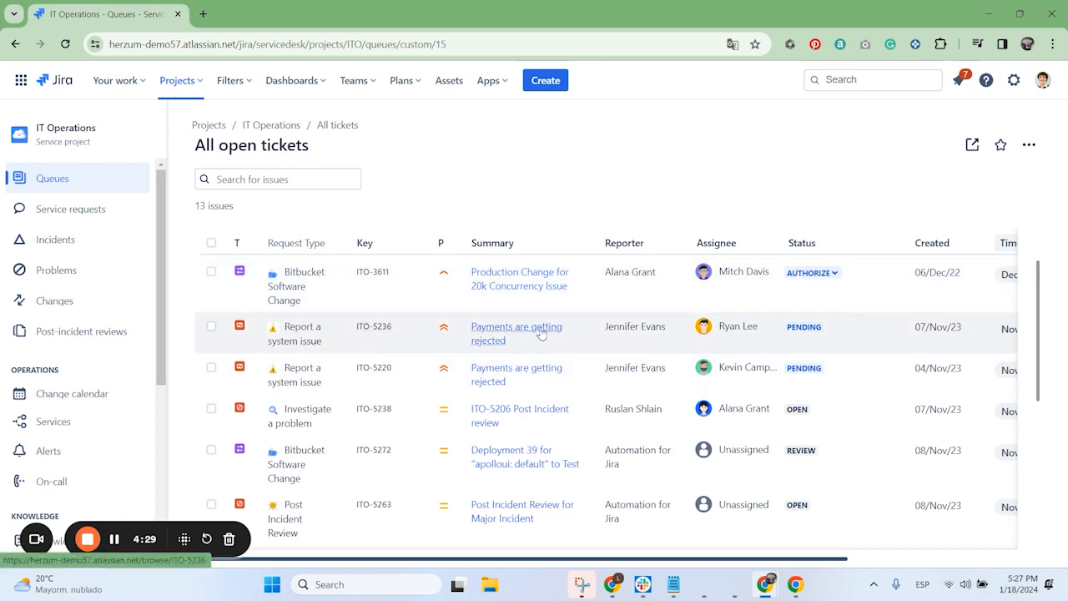
{"action": "left_click", "coordinate": [387, 330]}
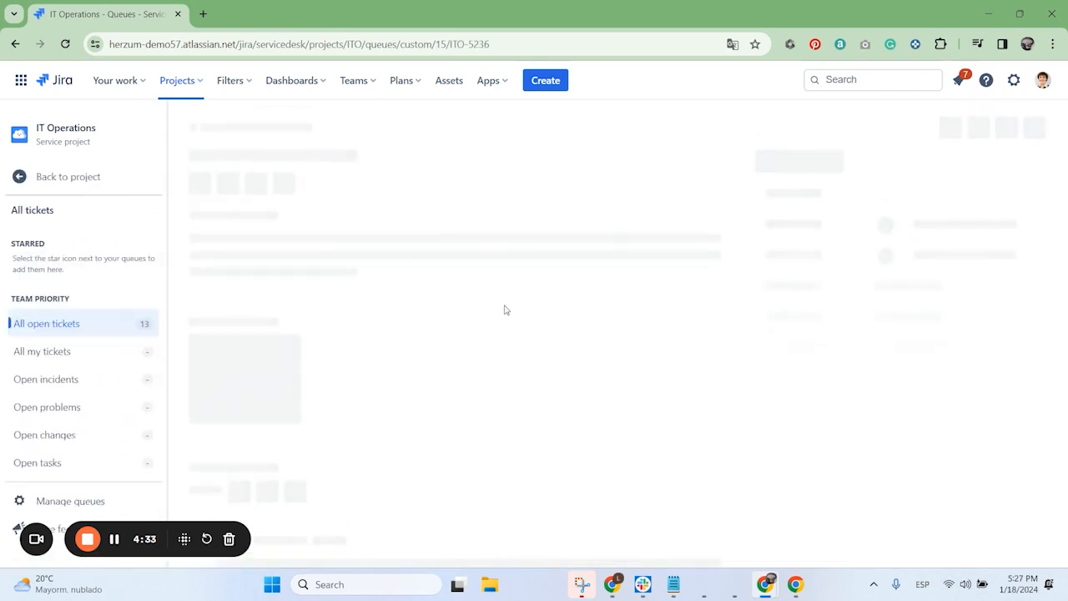
{"action": "scroll", "coordinate": [776, 329], "scroll_direction": "down", "scroll_amount": 1}
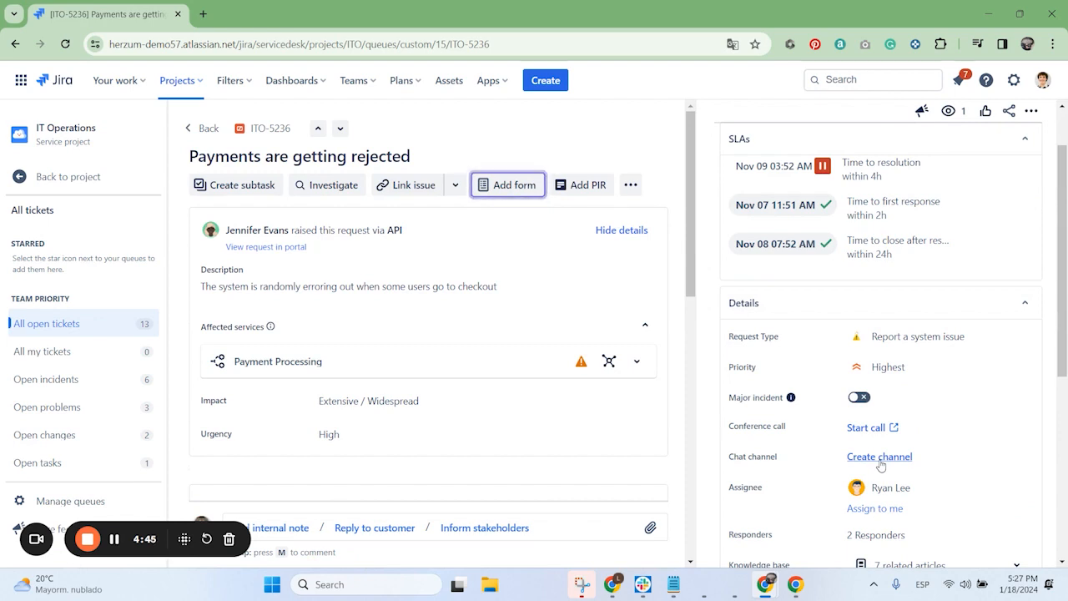
{"action": "left_click", "coordinate": [880, 456]}
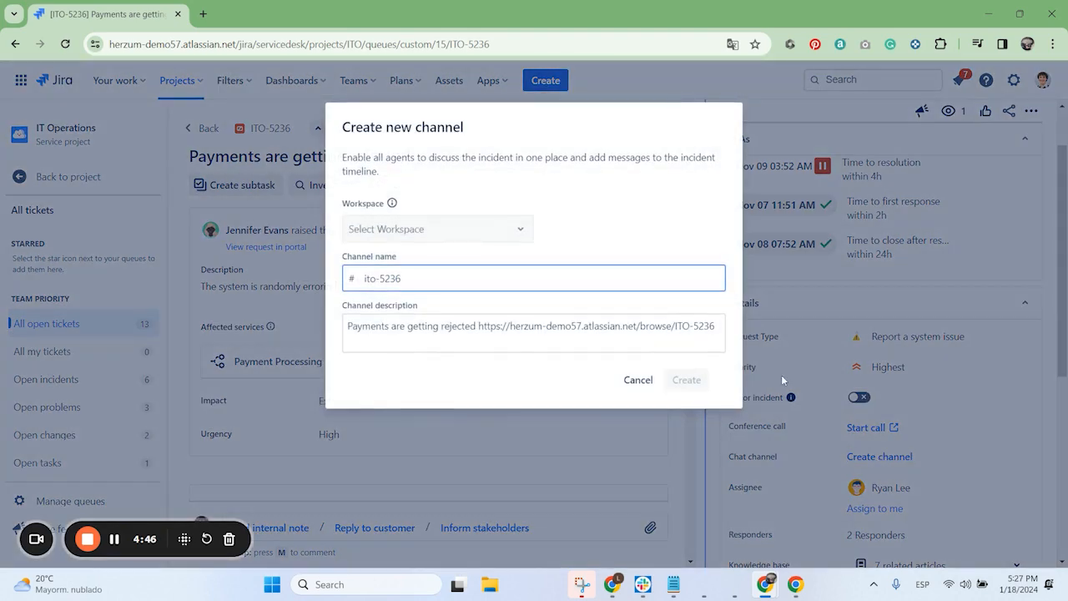
{"action": "left_click", "coordinate": [443, 235]}
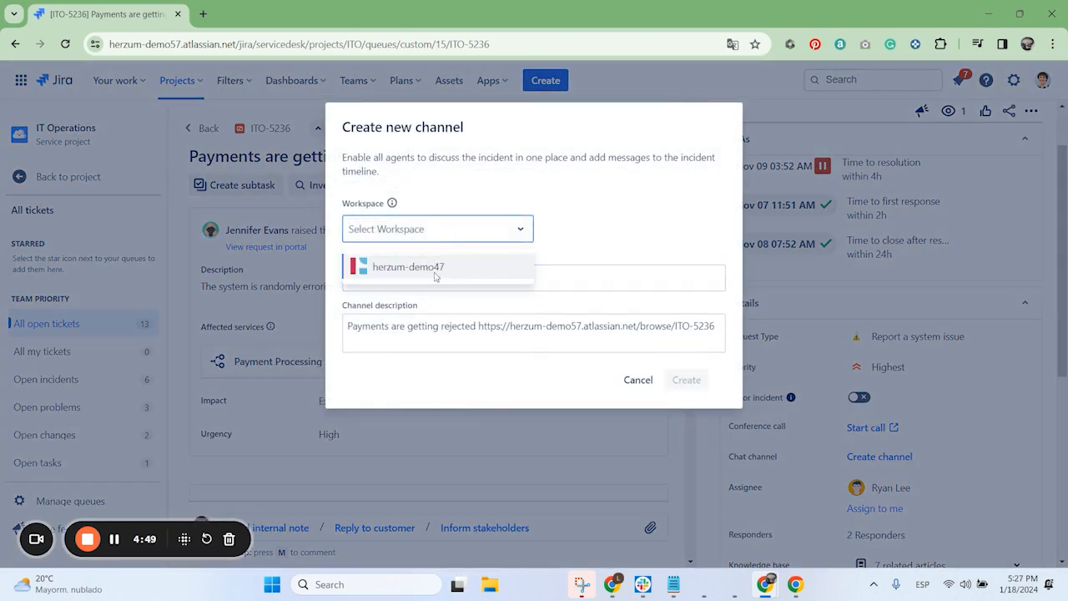
{"action": "left_click", "coordinate": [440, 276]}
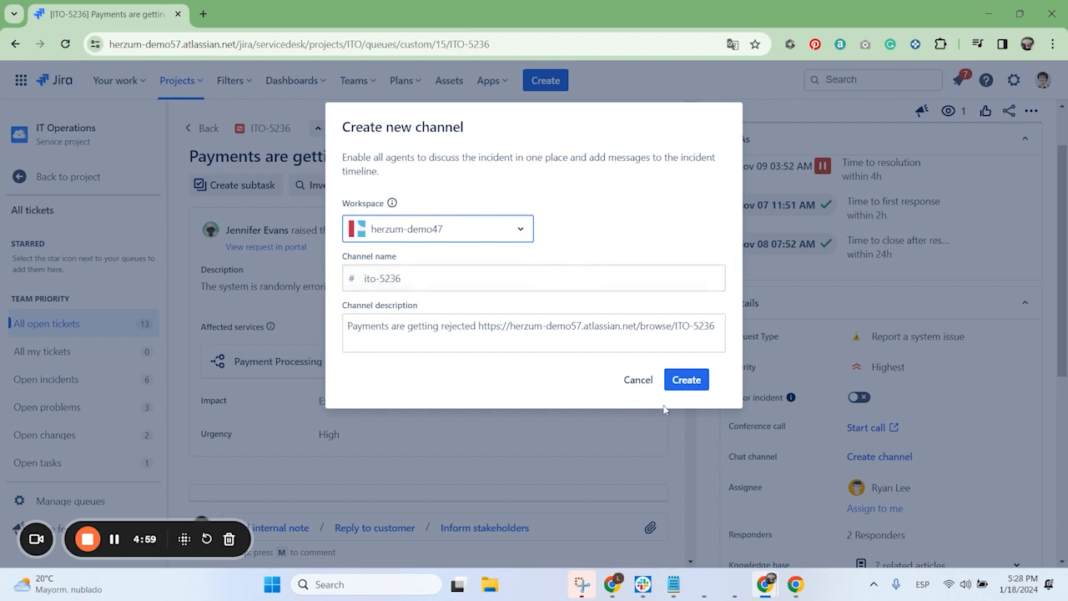
{"action": "left_click", "coordinate": [688, 381]}
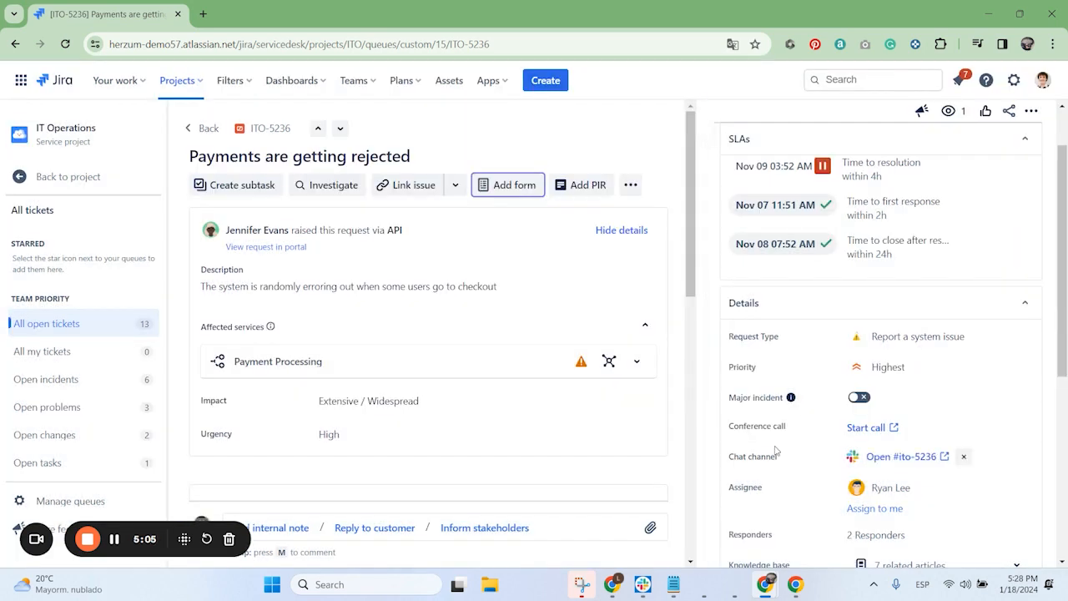
Step: Open the #ito-5236 chat channel in Slack from the Jira issue and join it
{"action": "left_click", "coordinate": [900, 459]}
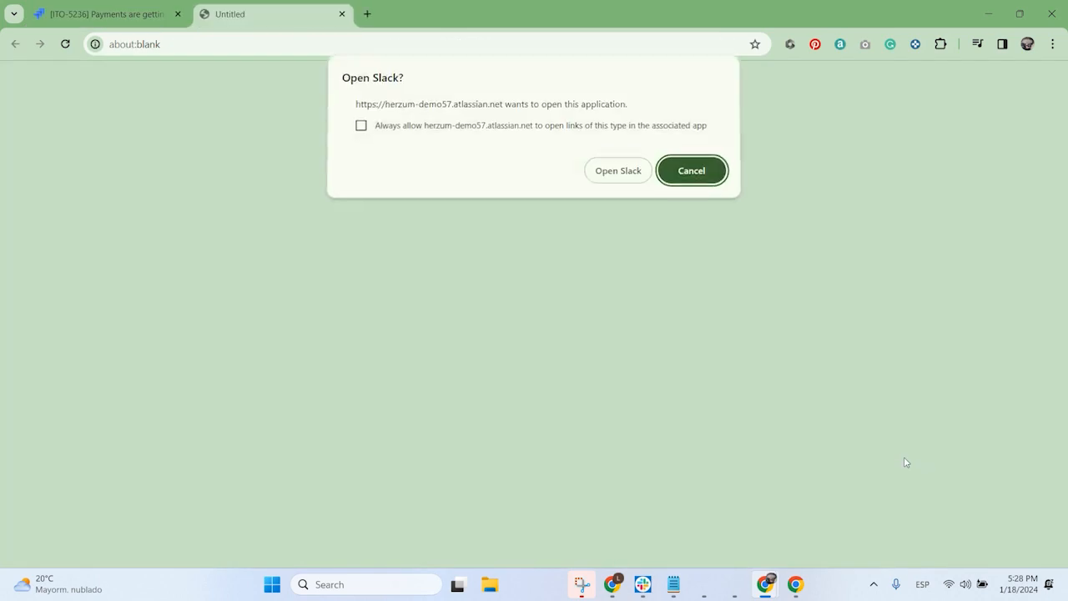
{"action": "left_click", "coordinate": [618, 175]}
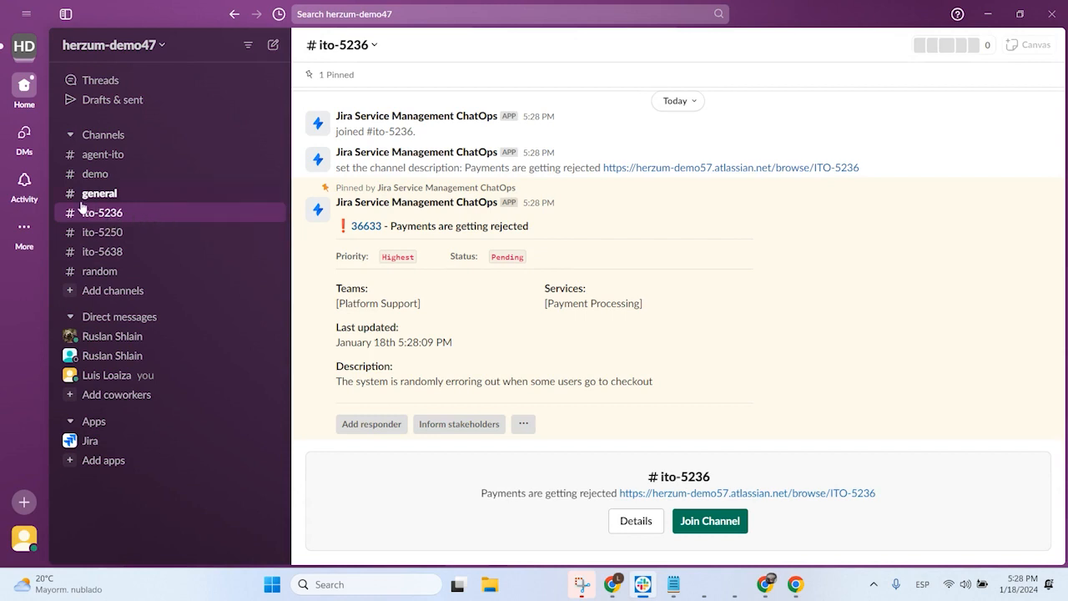
{"action": "left_click", "coordinate": [710, 528]}
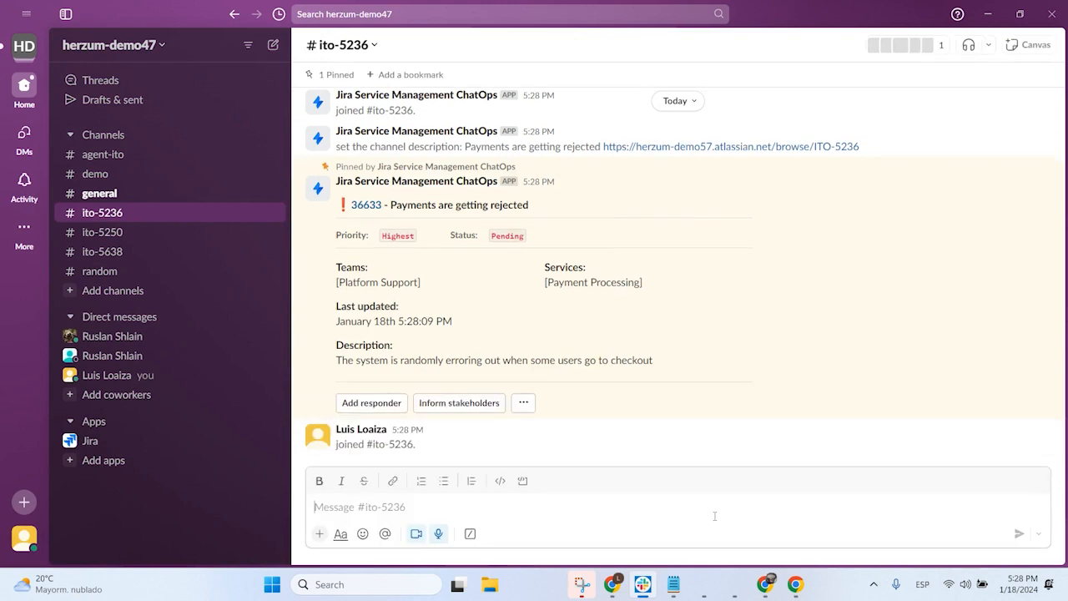